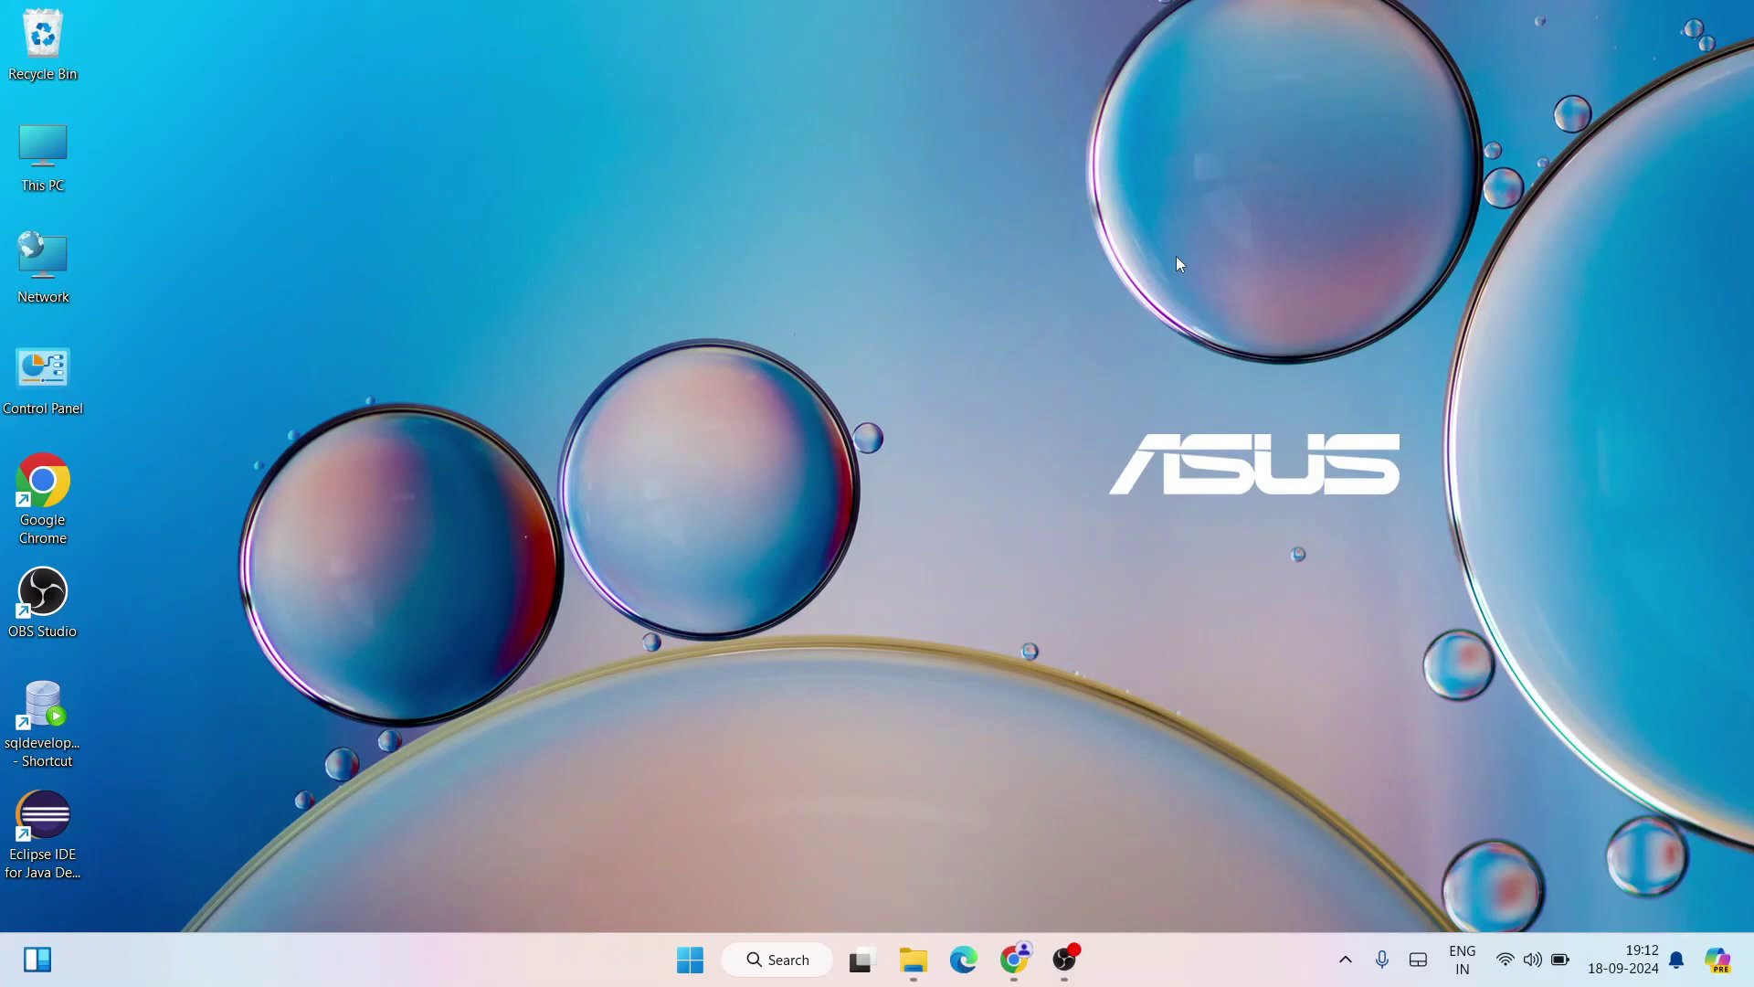
Step: Search Google in Chrome for 'java jdk download' and open Oracle's Java Downloads page
click(1014, 955)
click(638, 74)
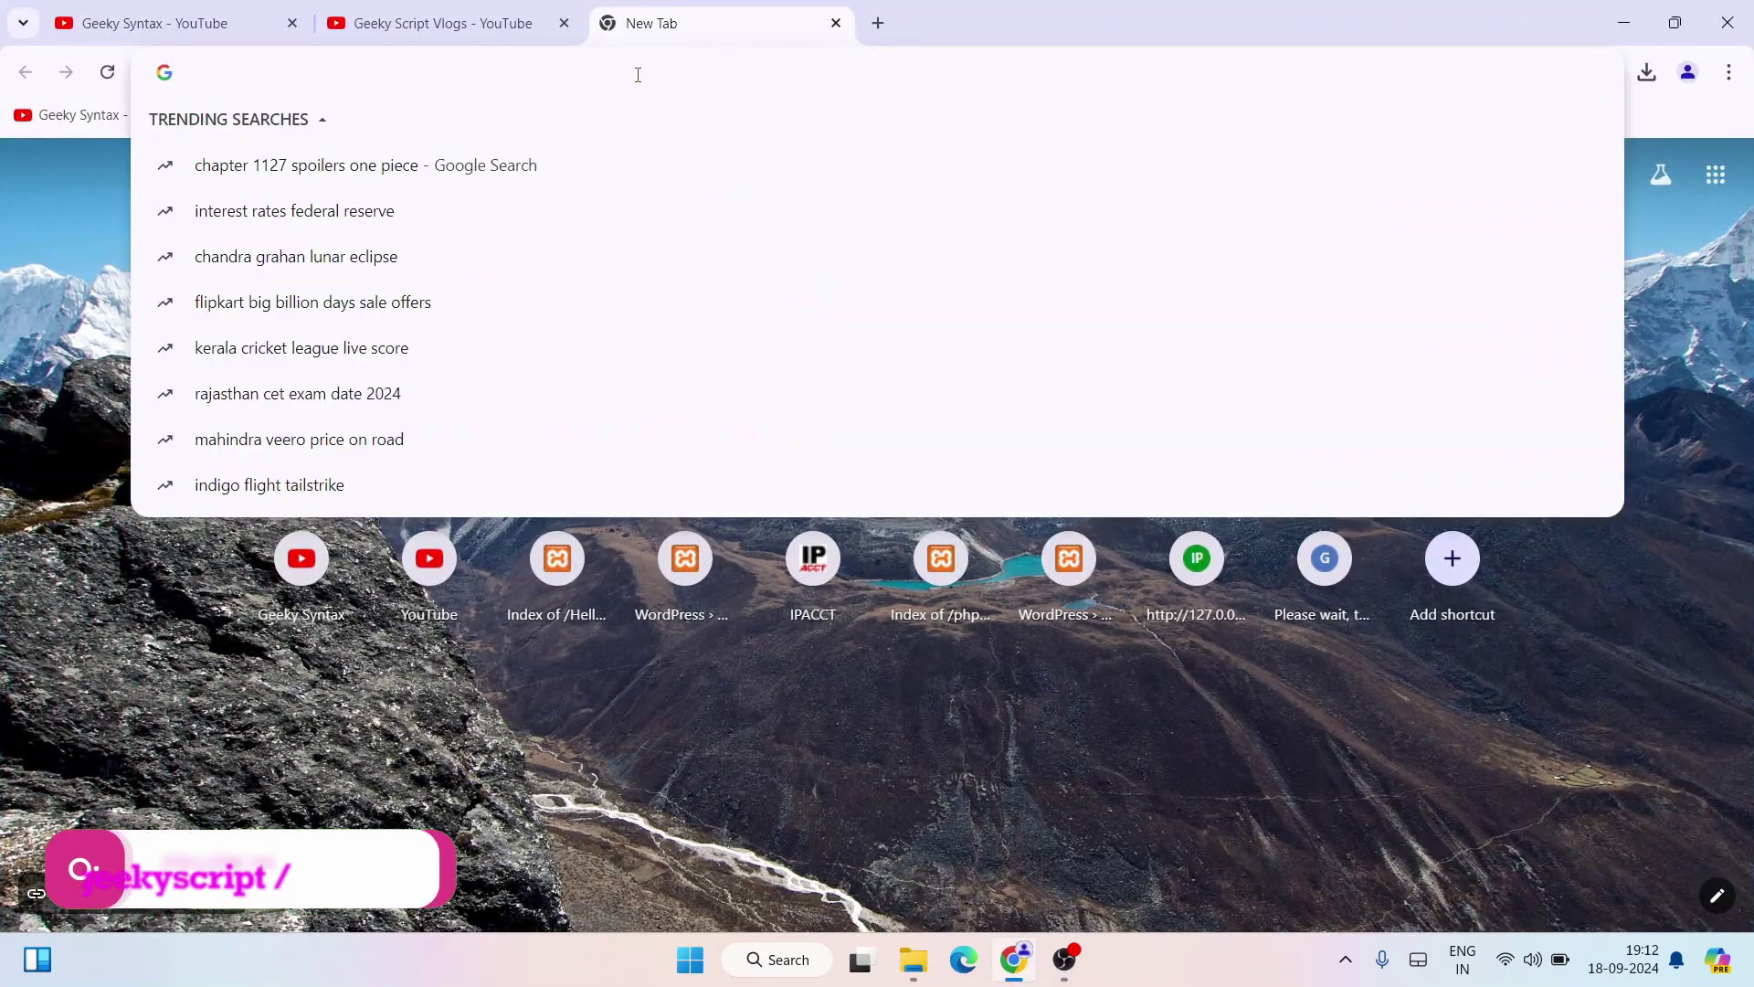
text(java jdk dow)
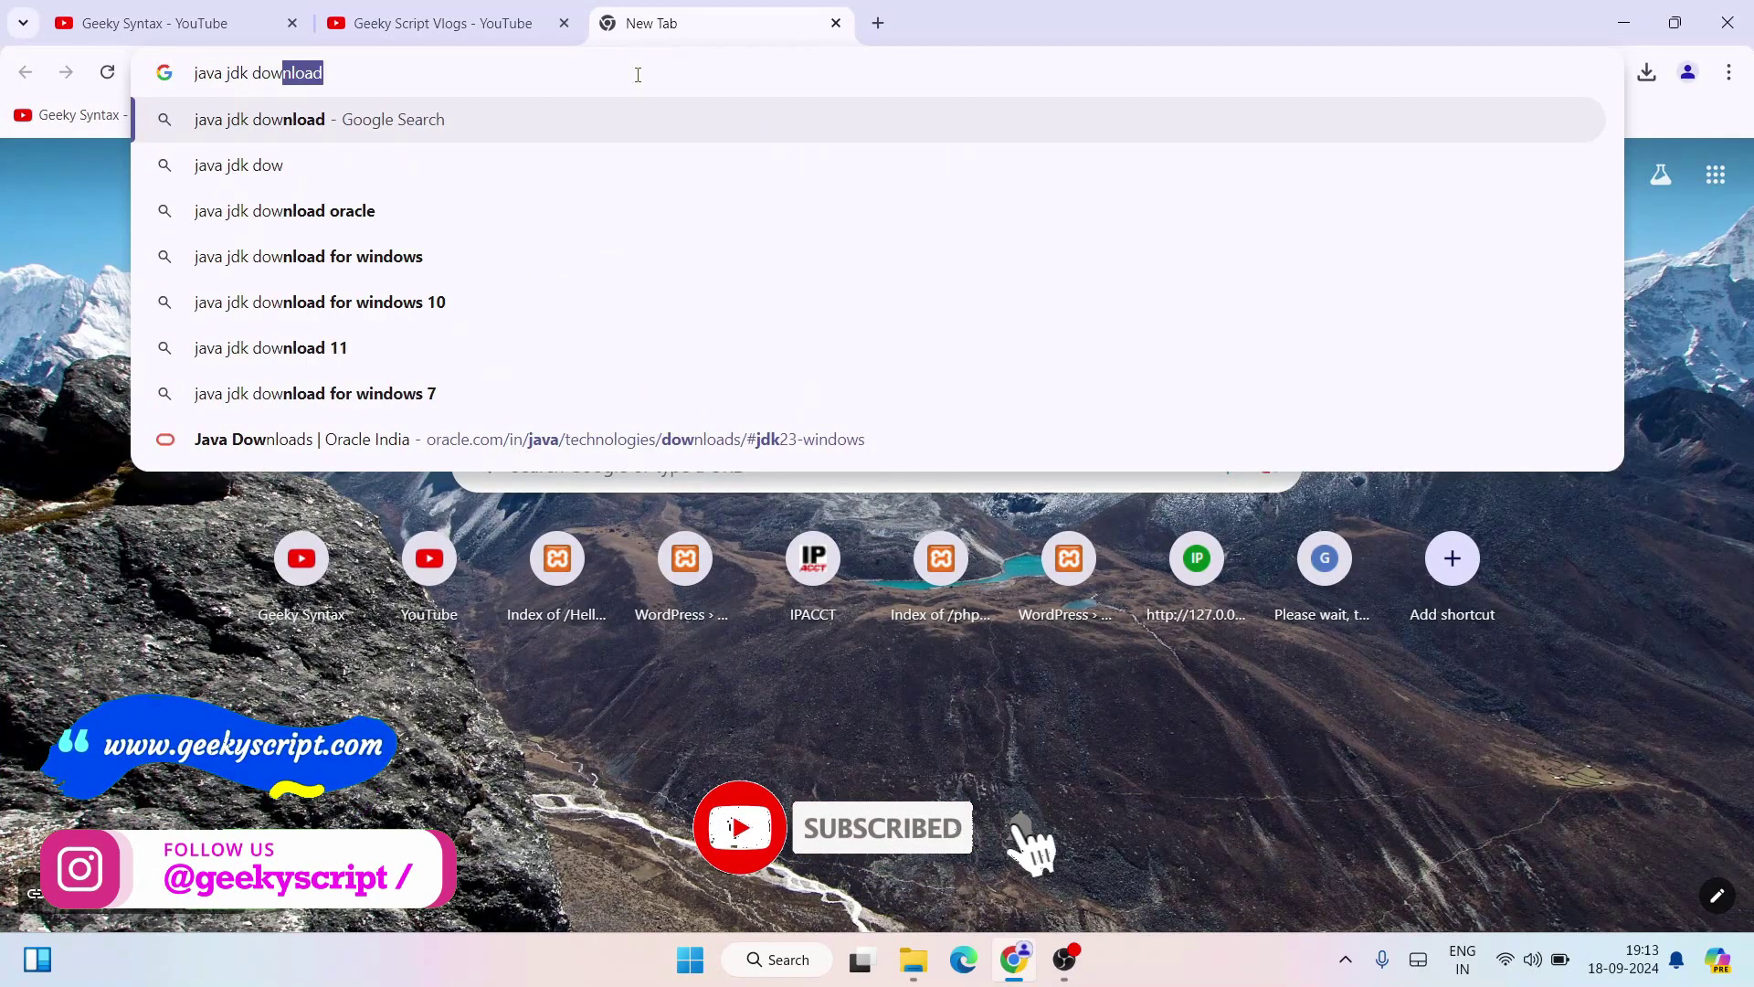
key(Return)
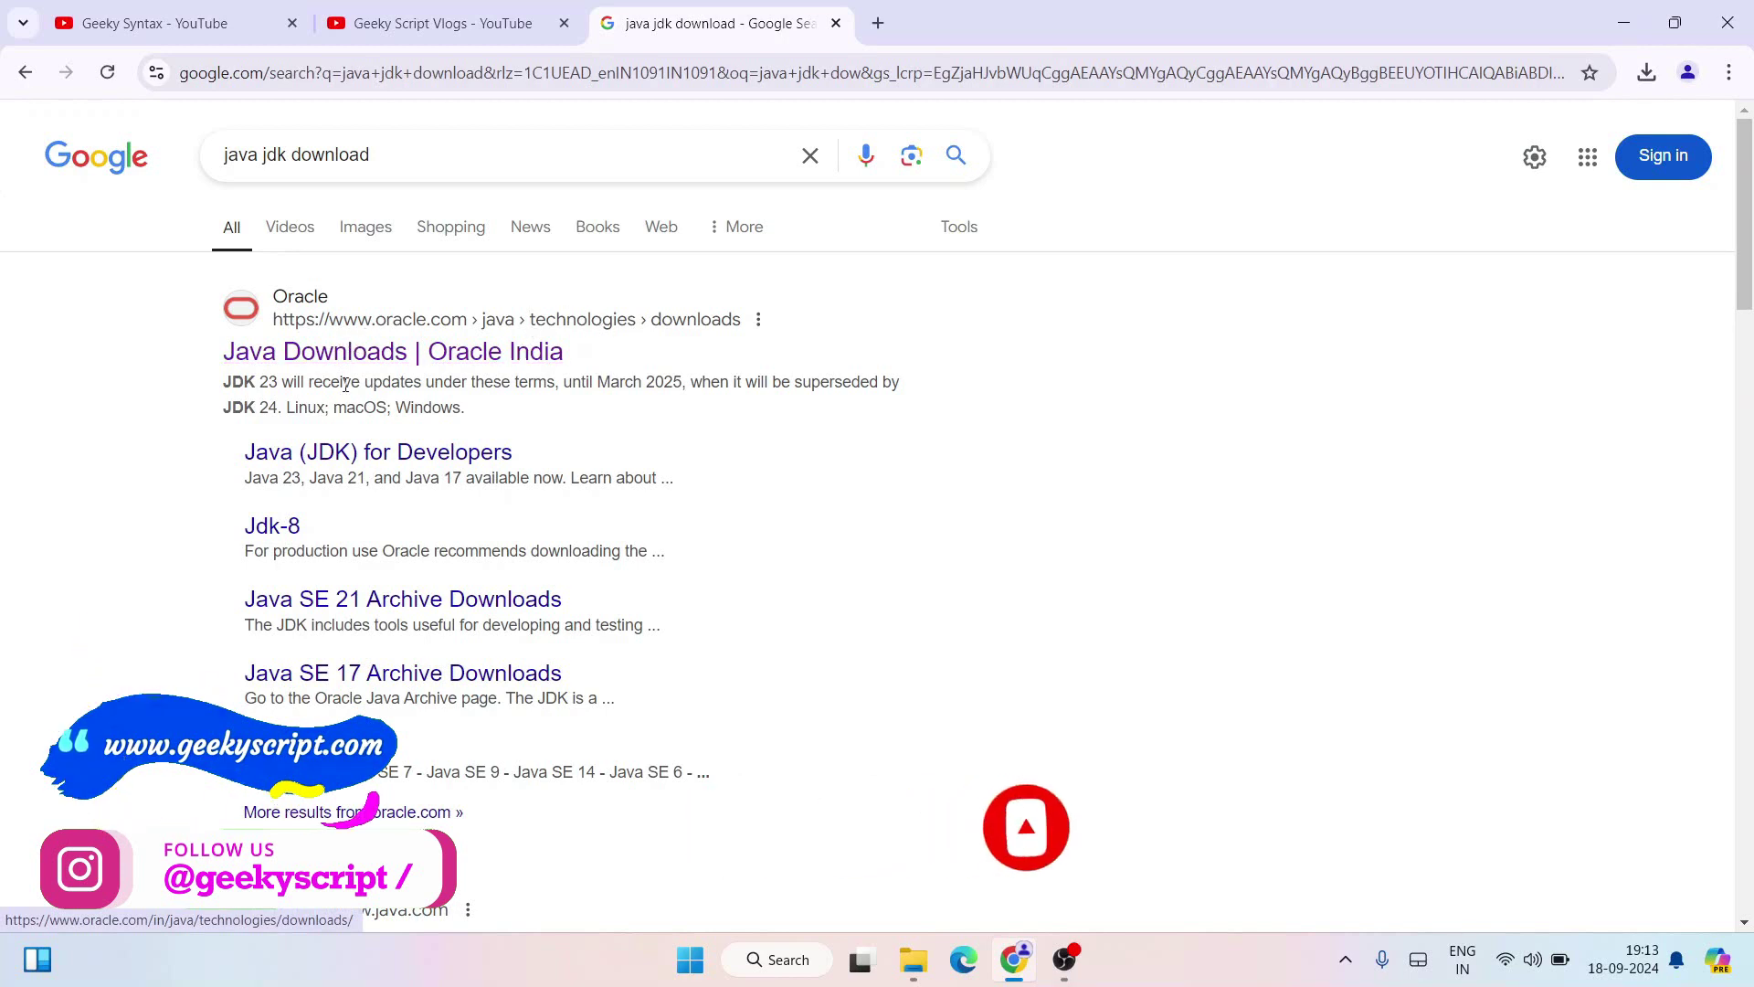
click(324, 354)
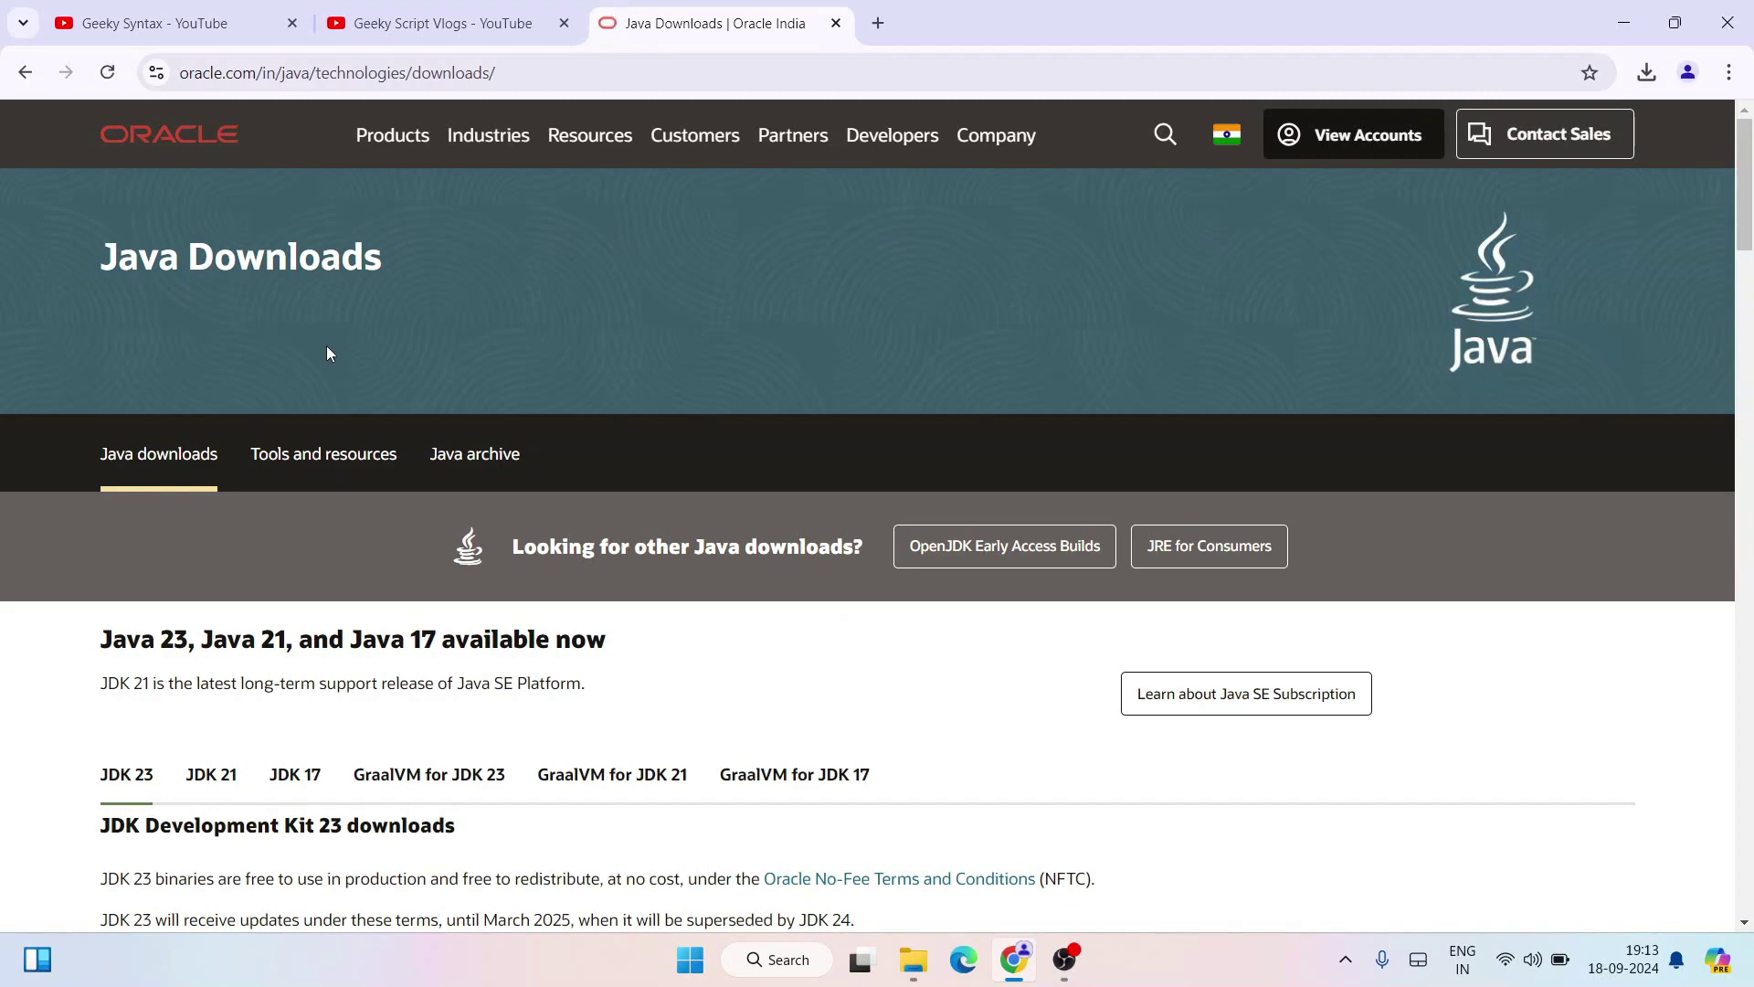
Step: Select the Java Downloads page's web address, then clear the selection
drag(169, 282, 532, 289)
click(539, 274)
click(590, 75)
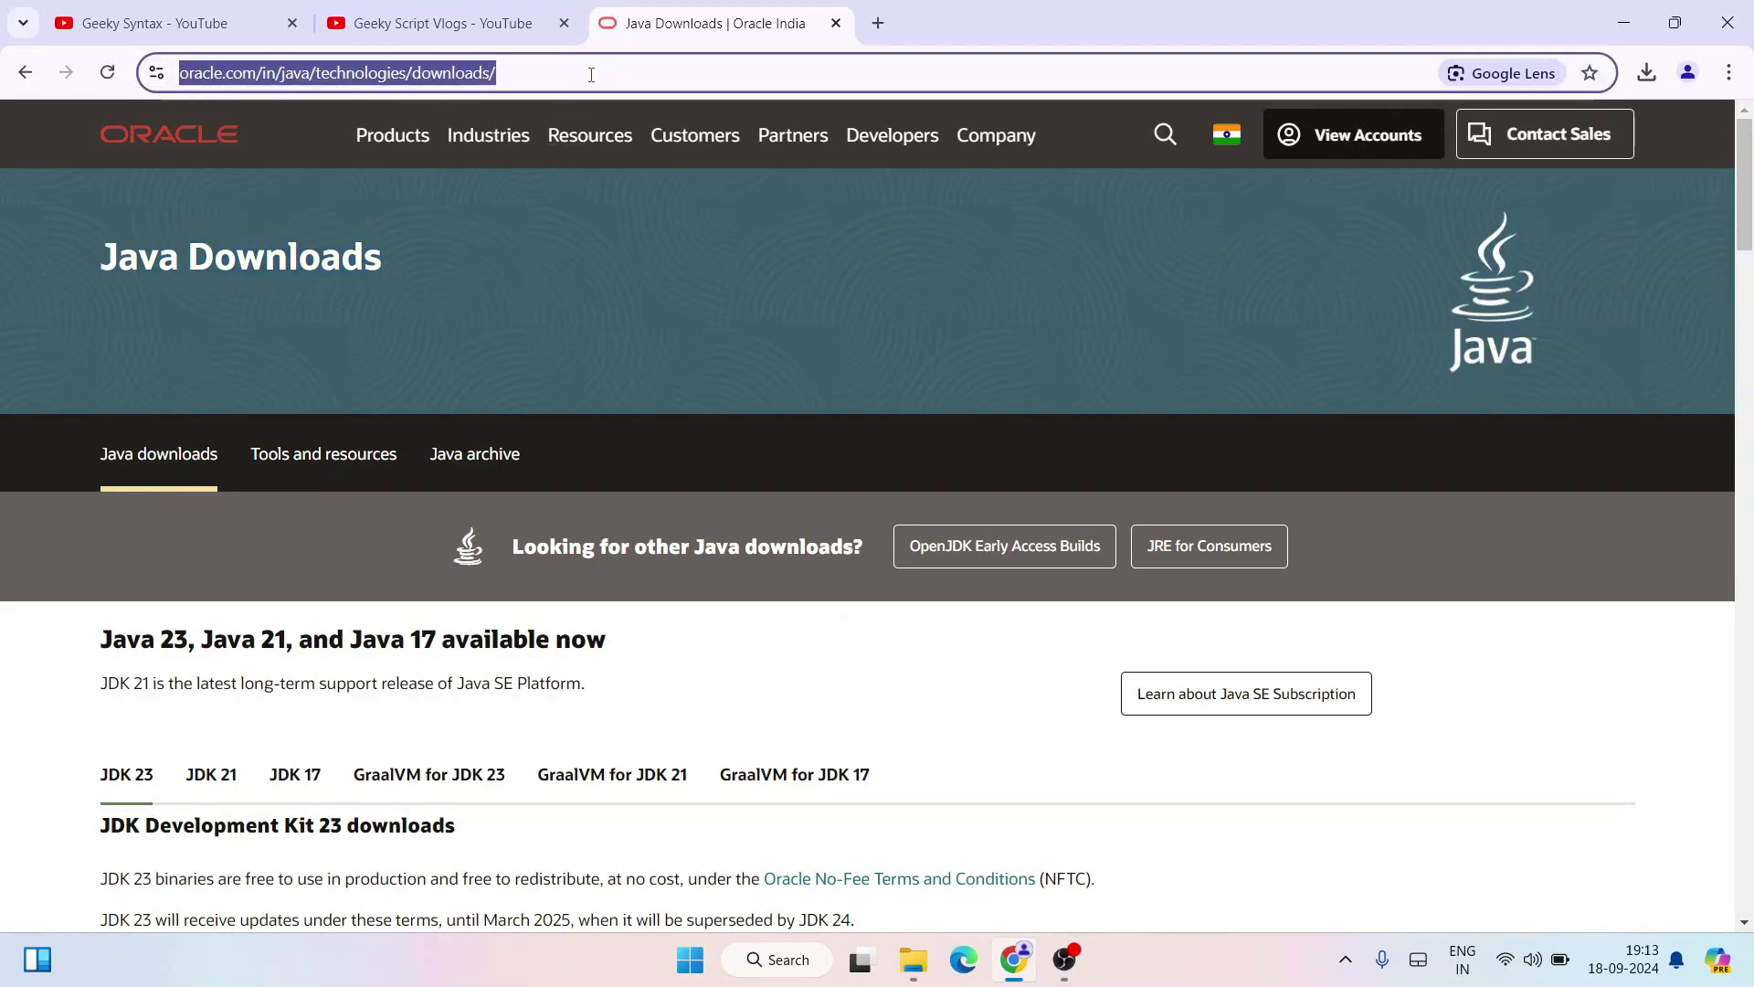
click(533, 248)
Step: Scroll to the JDK 23 downloads and view the Linux, then macOS, file lists
scroll(531, 249, down, 3)
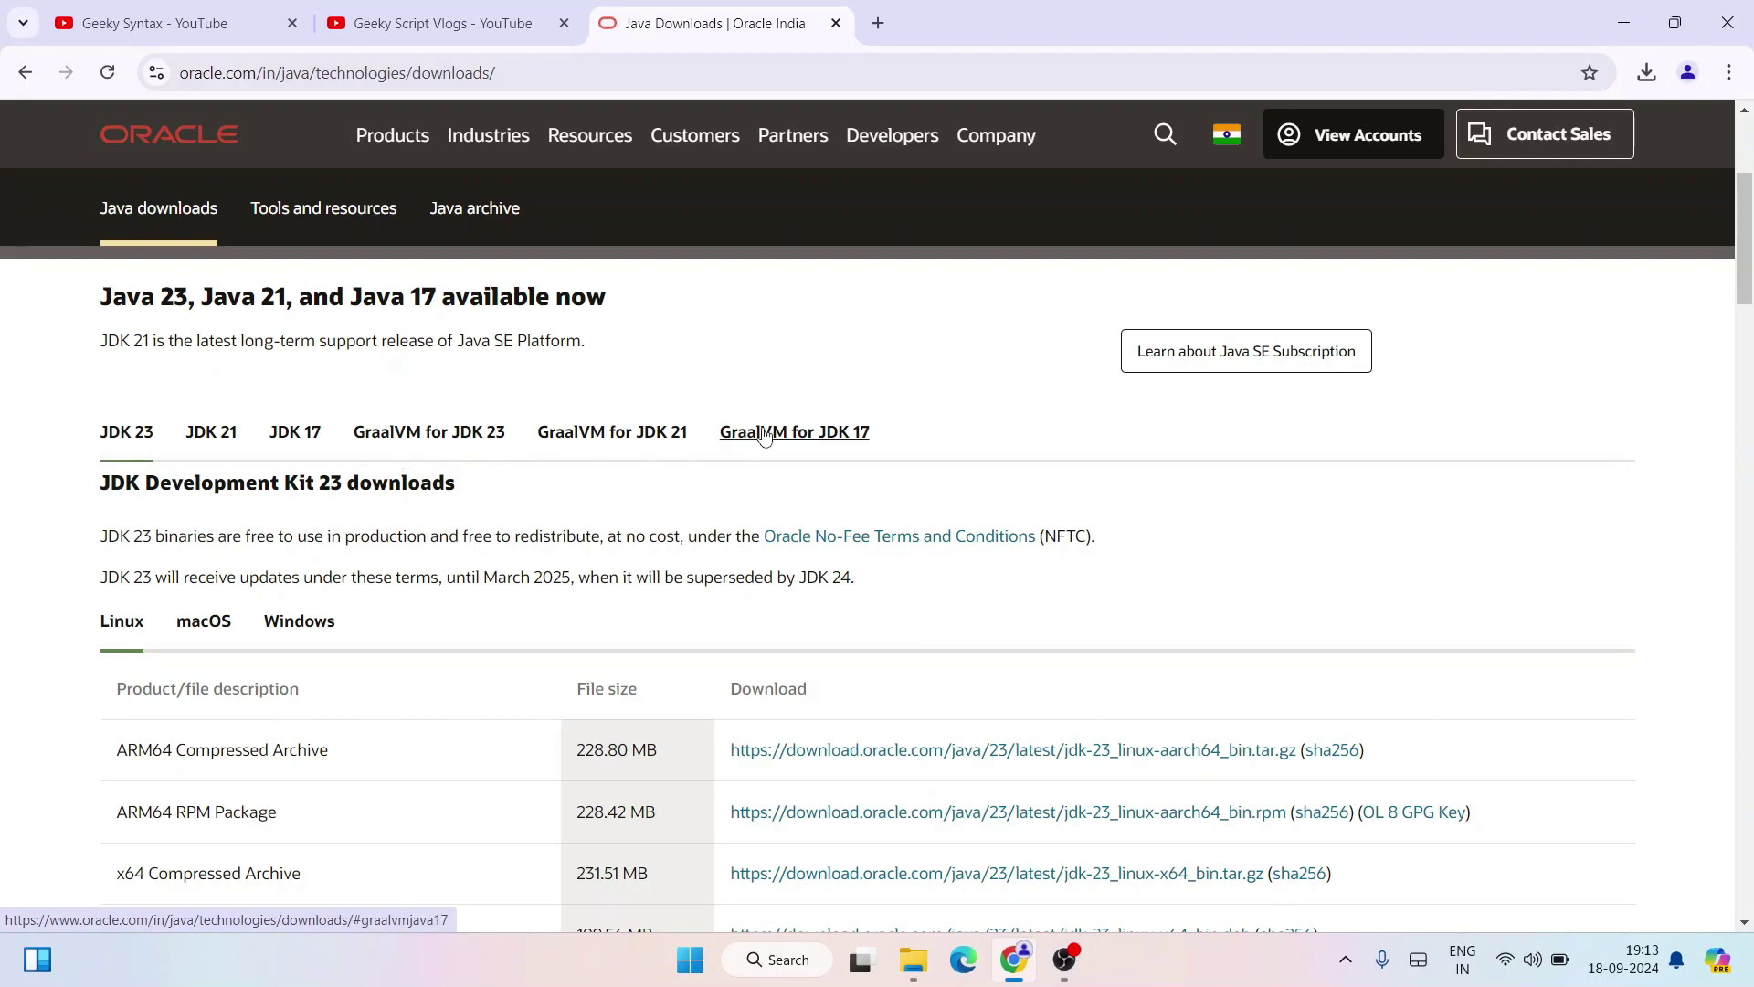
scroll(851, 498, down, 2)
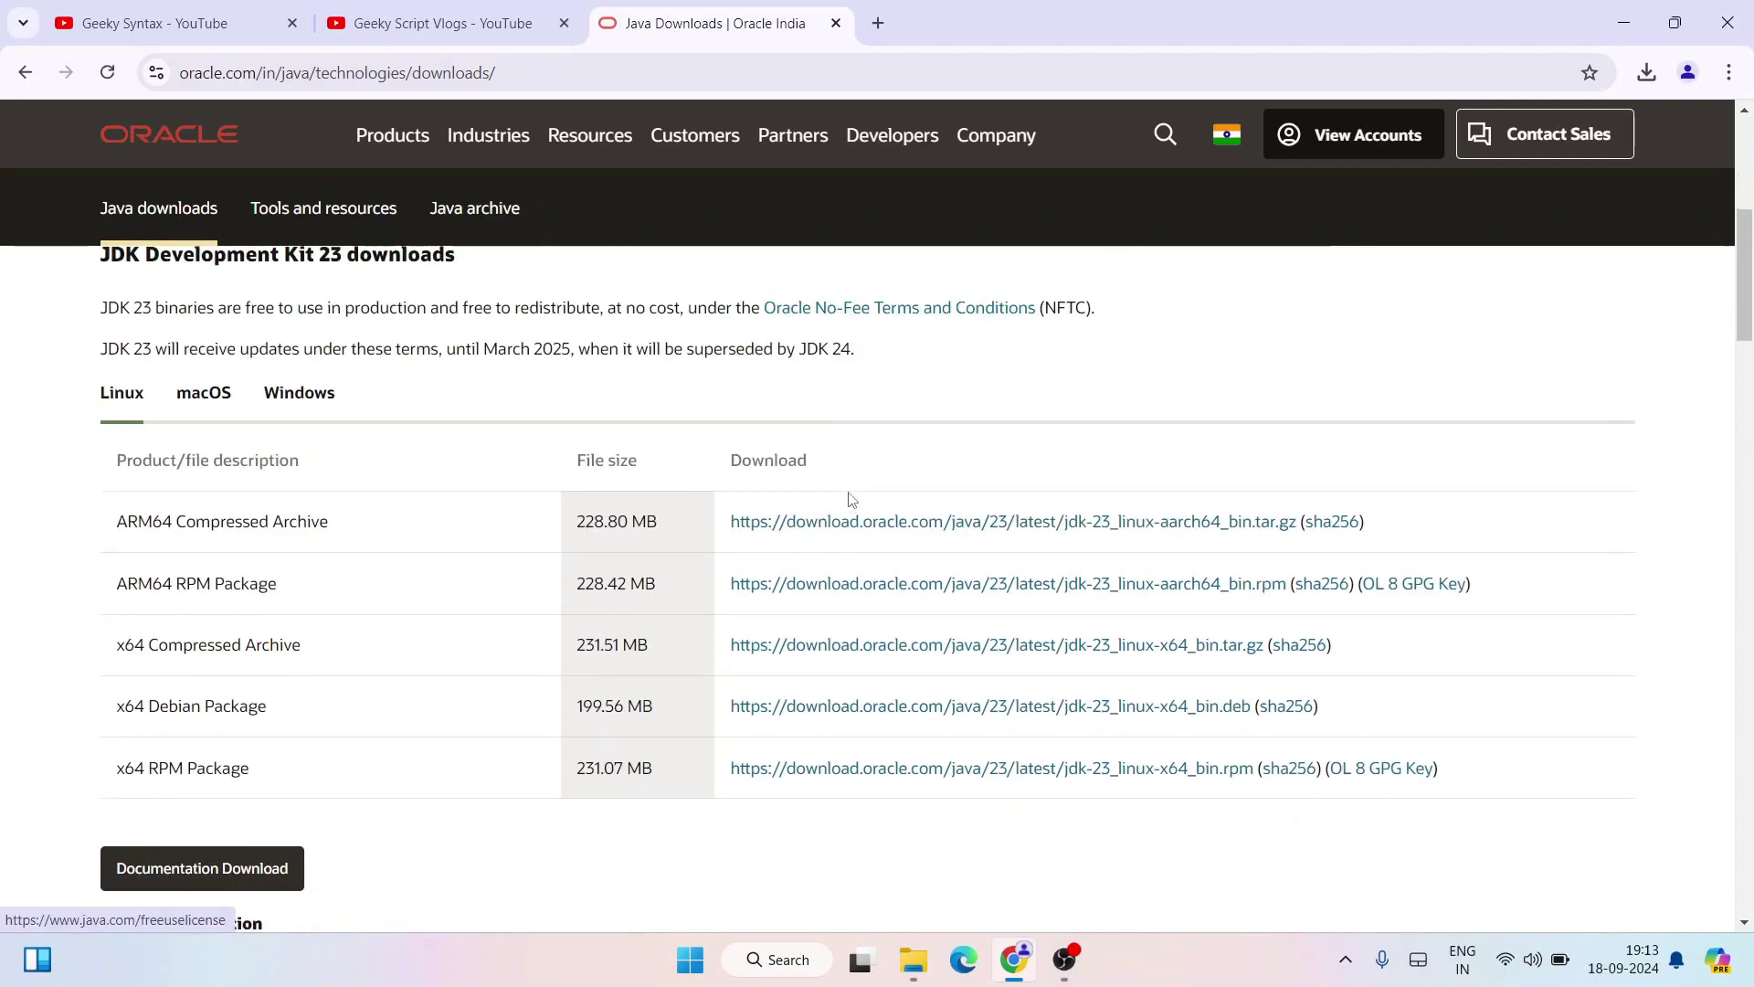
scroll(851, 498, up, 1)
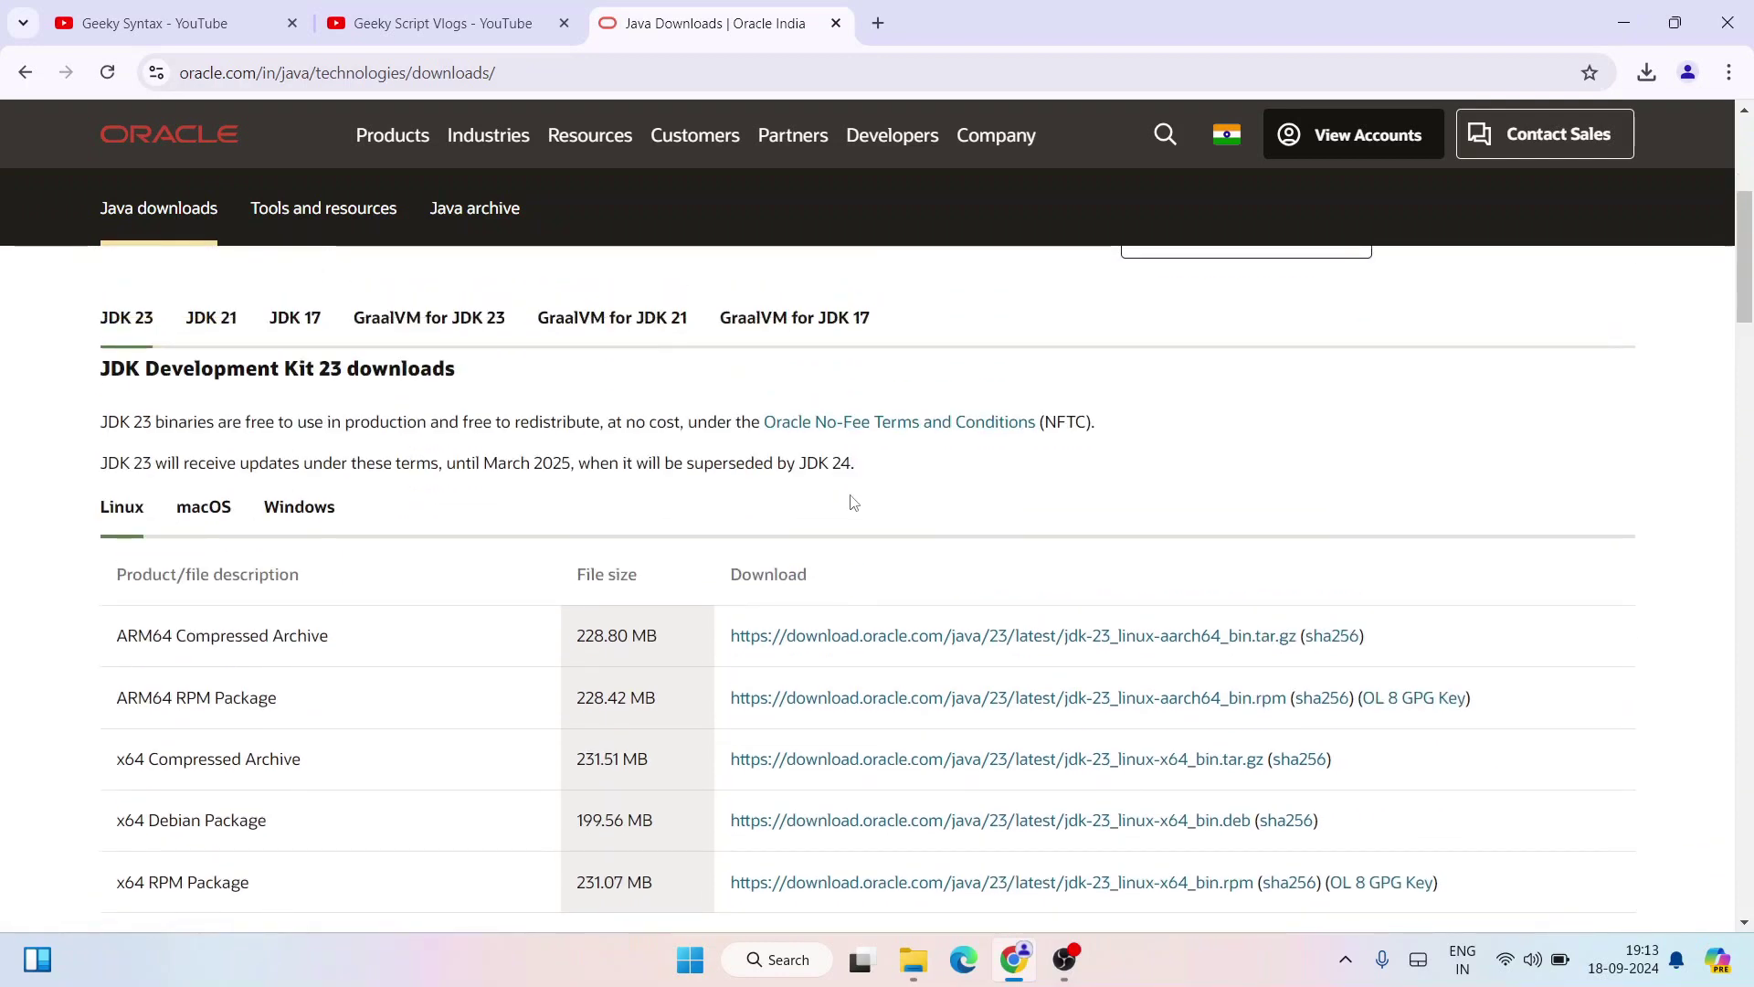
scroll(852, 501, down, 1)
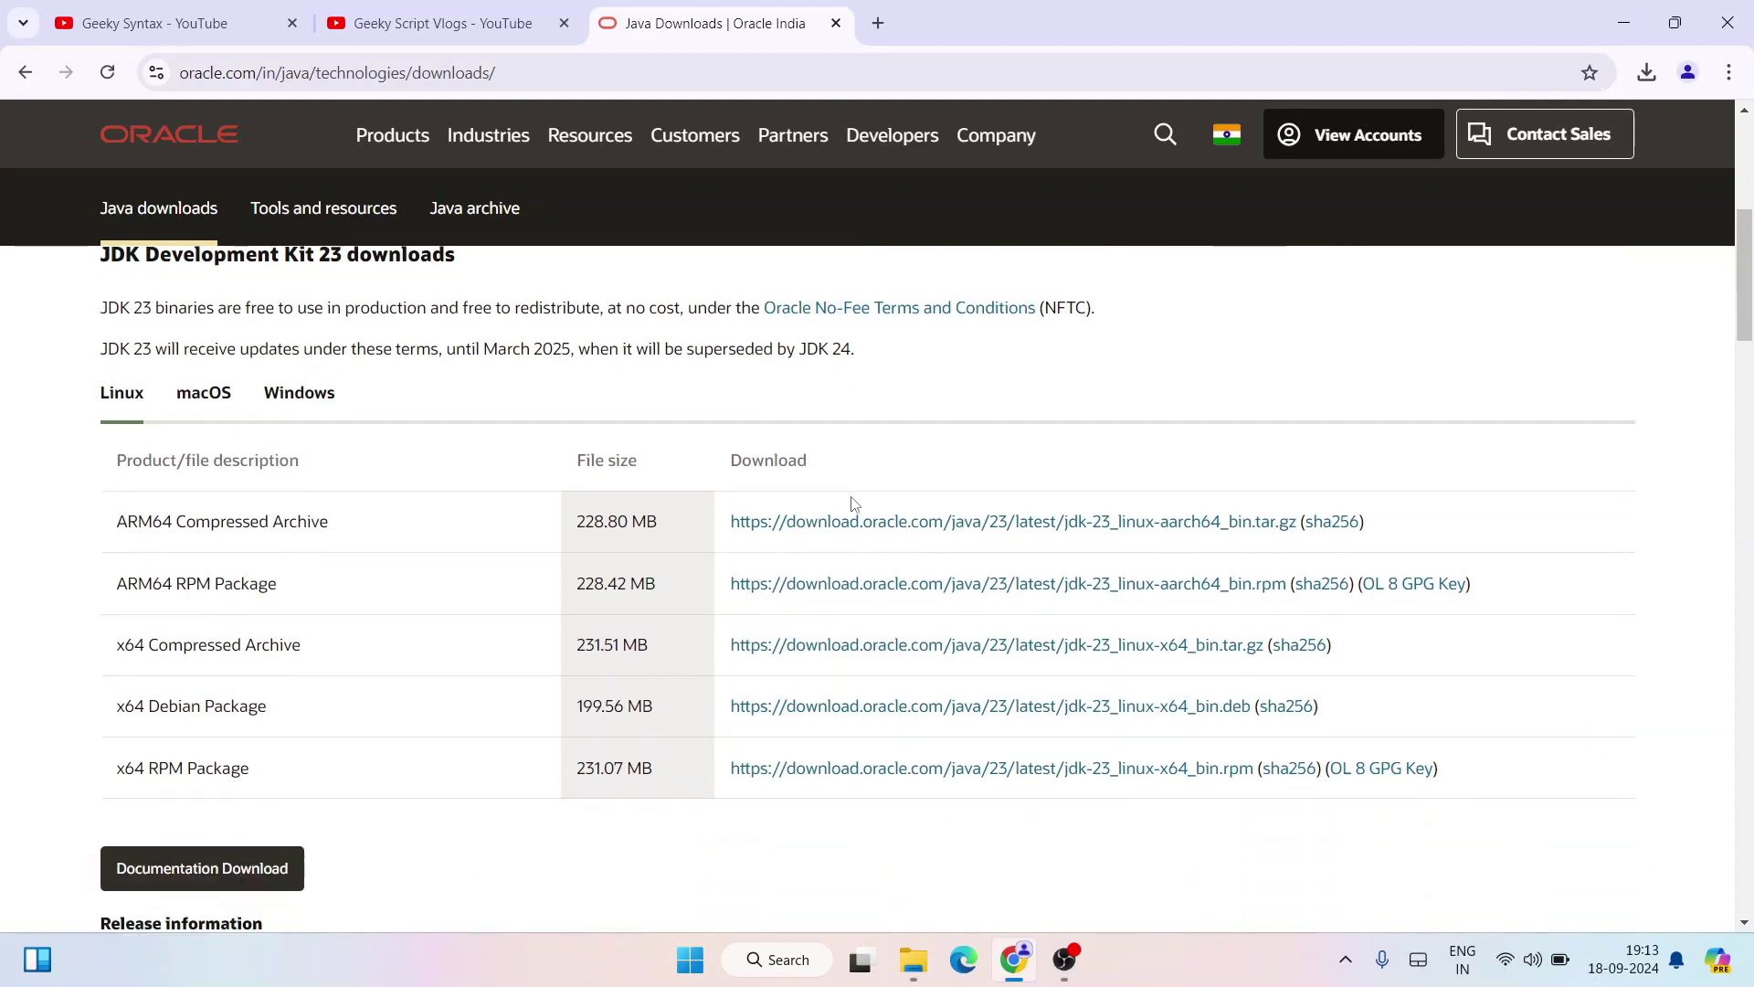
click(127, 398)
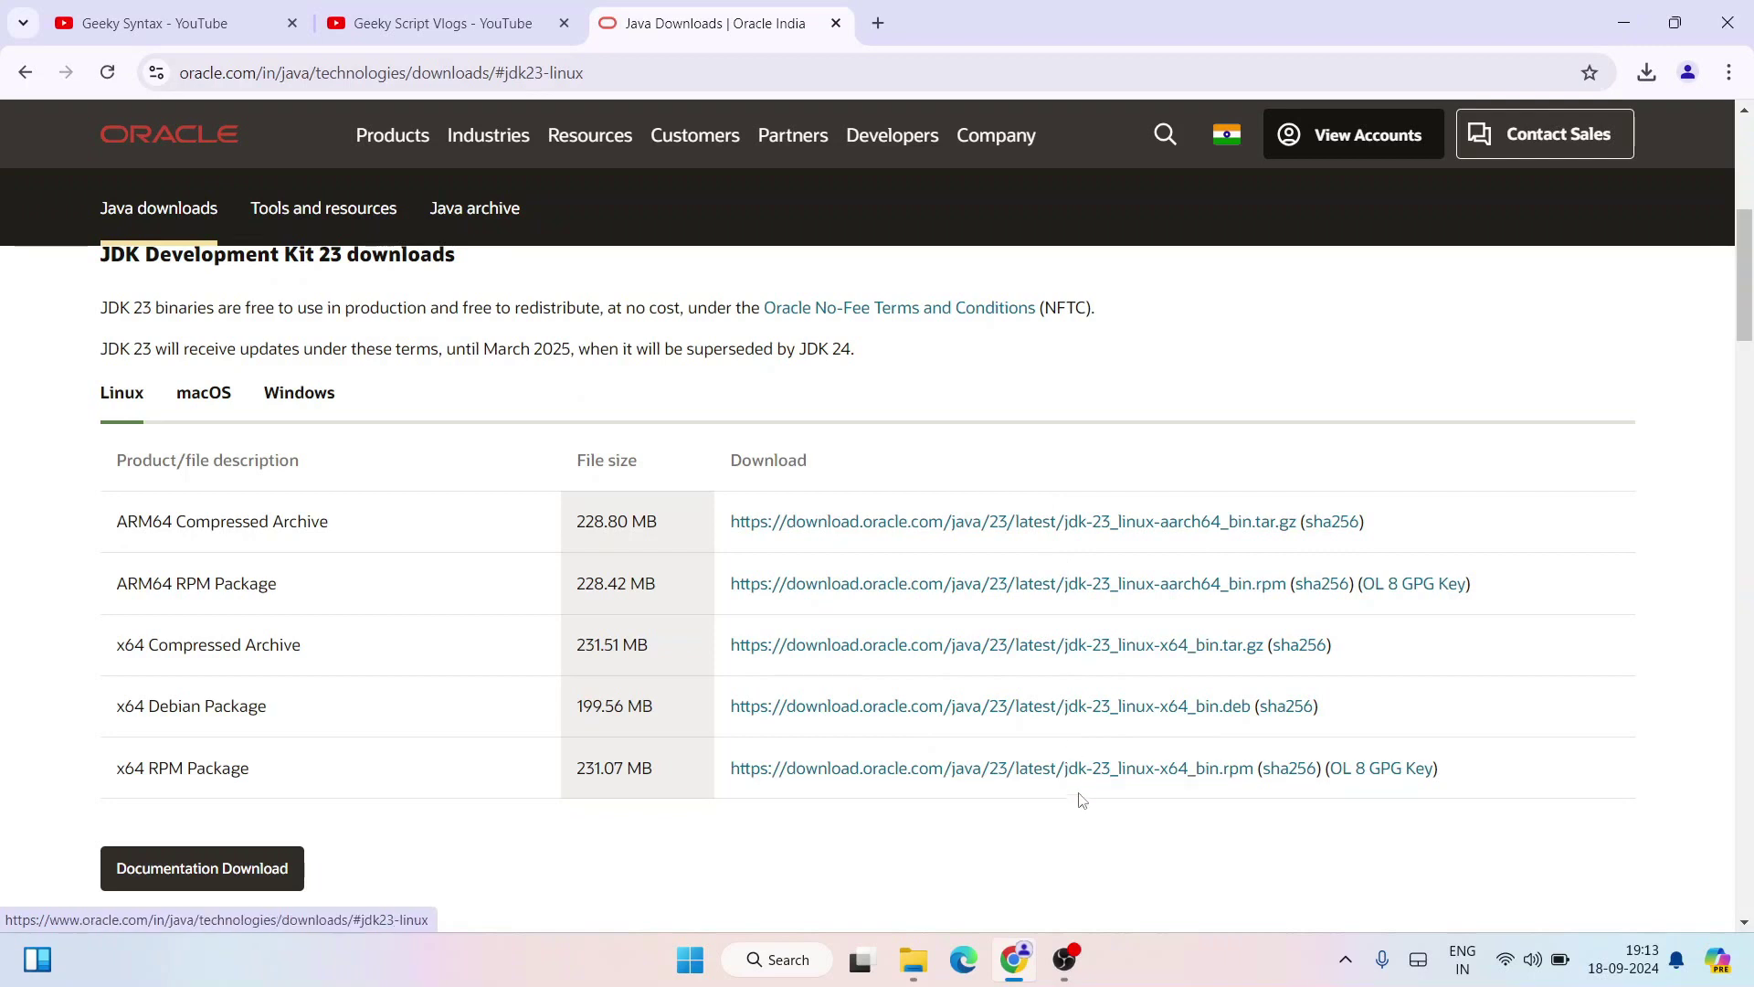
click(201, 403)
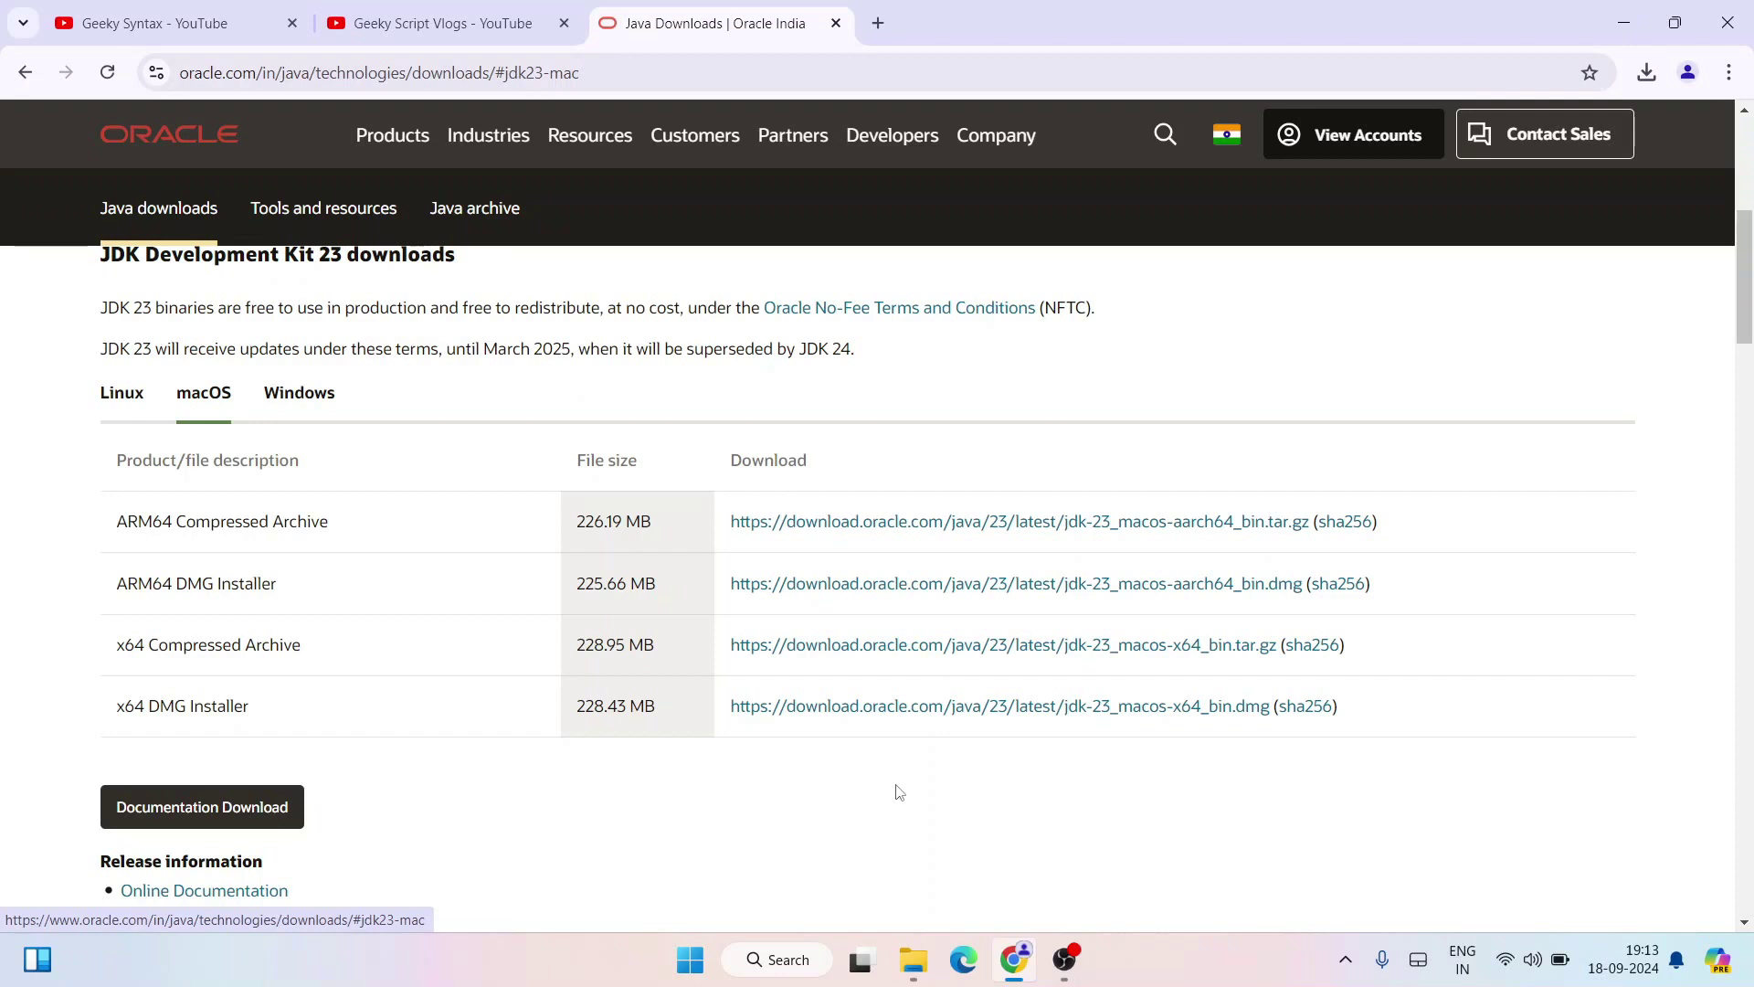
Step: Show the JDK 23 Windows files and download the x64 MSI Installer
click(292, 398)
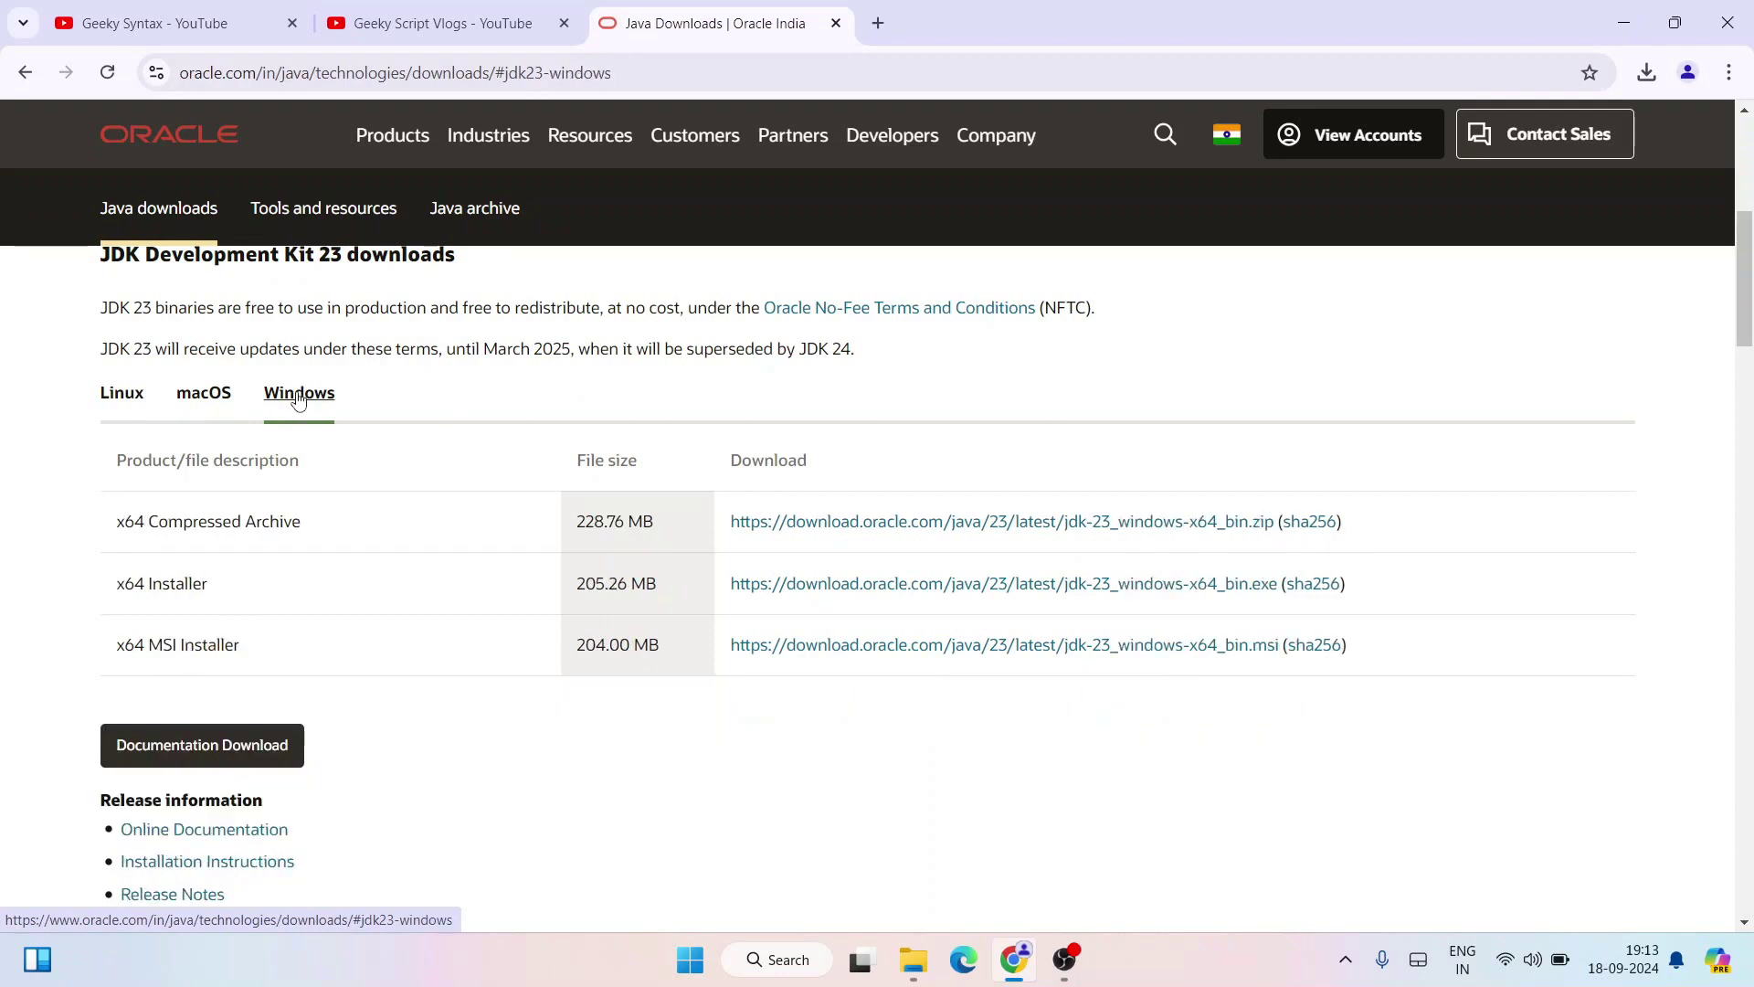
drag(1038, 454, 101, 388)
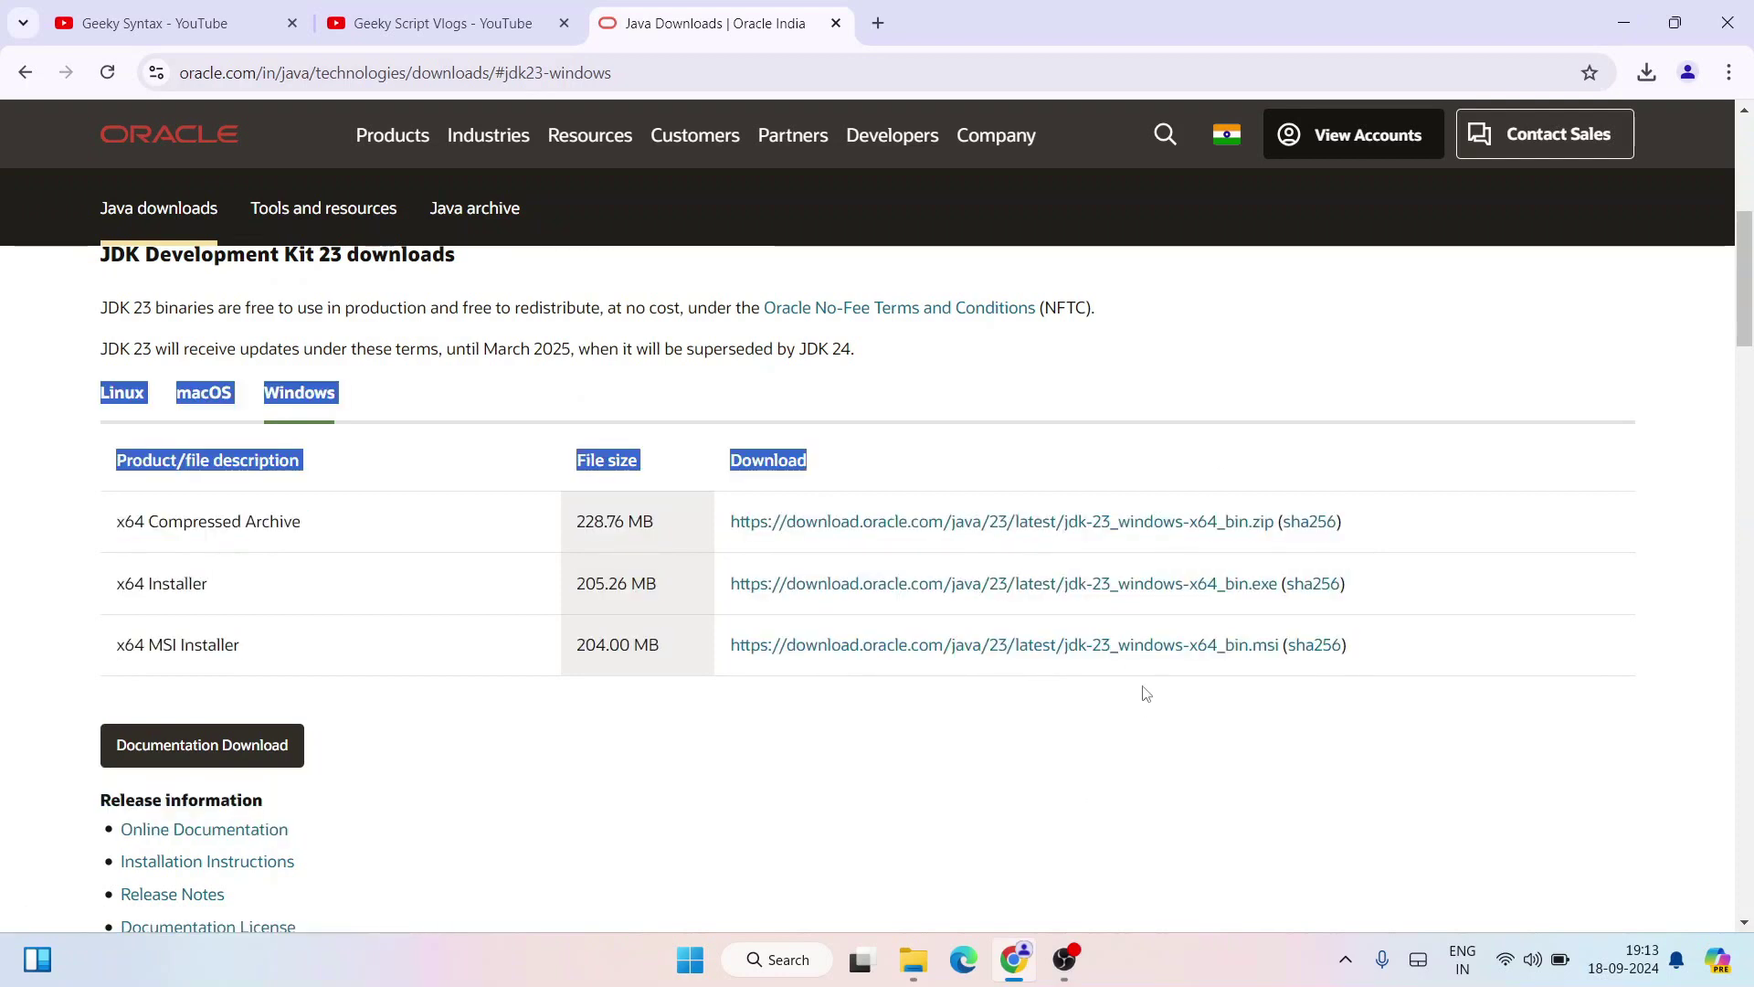
drag(106, 641, 266, 673)
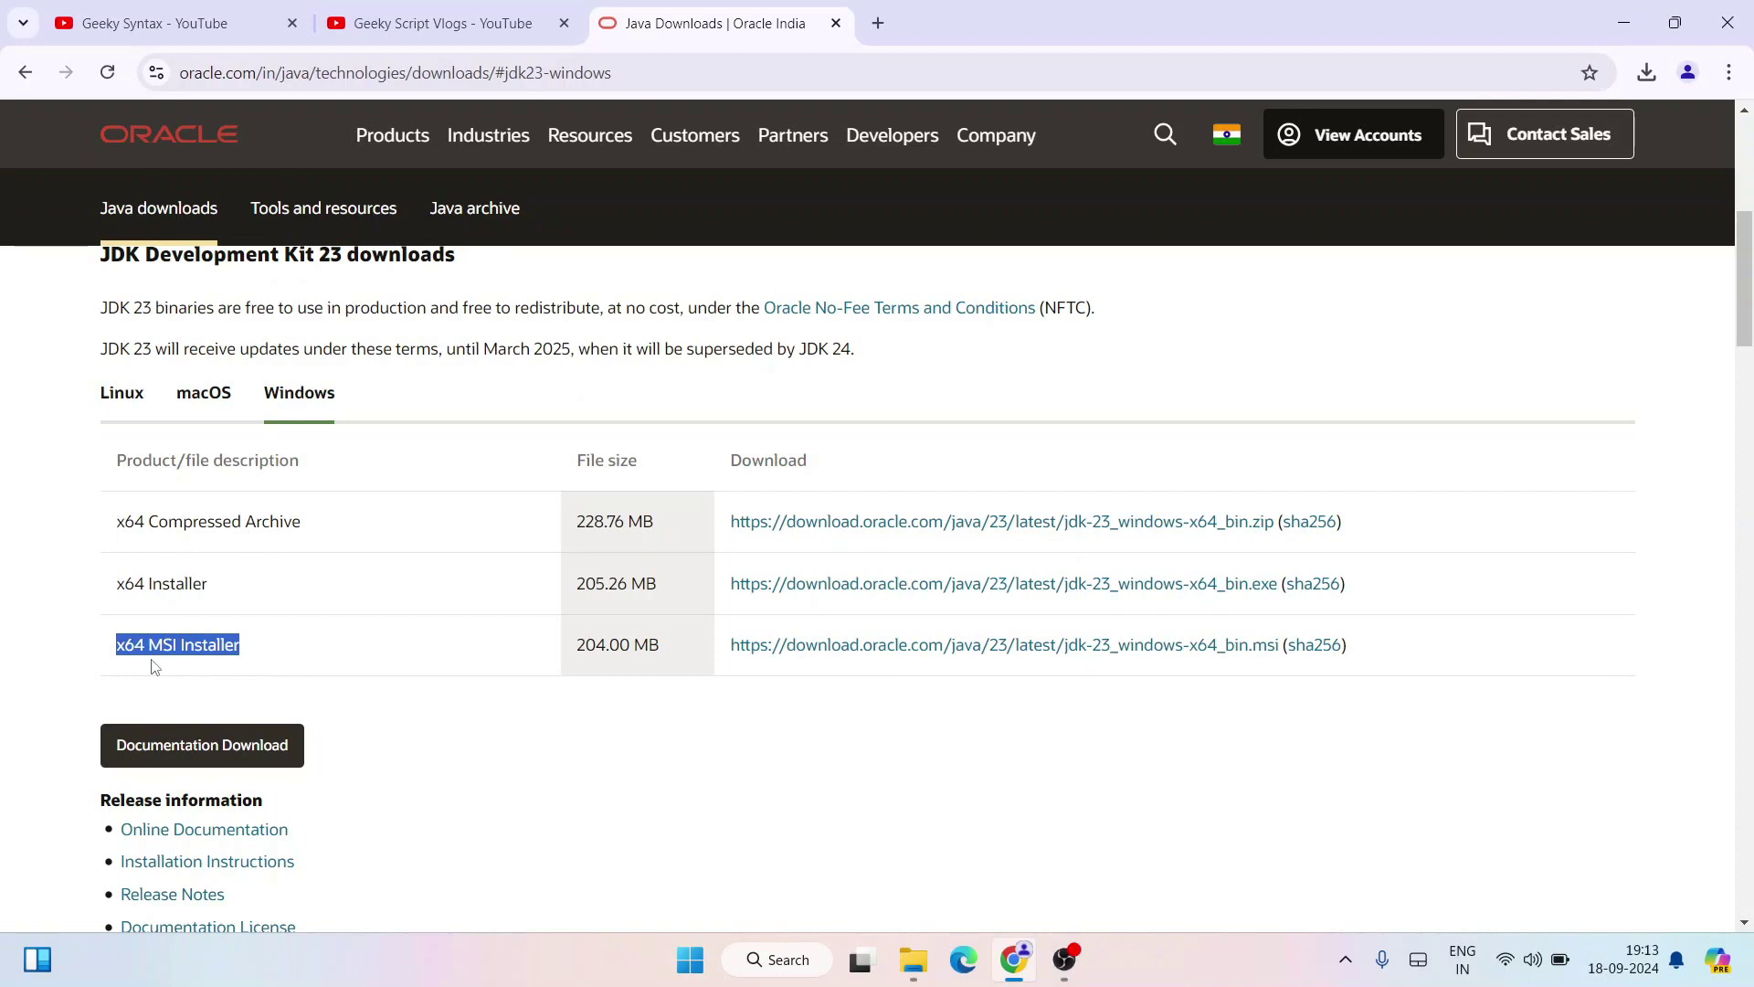
click(936, 649)
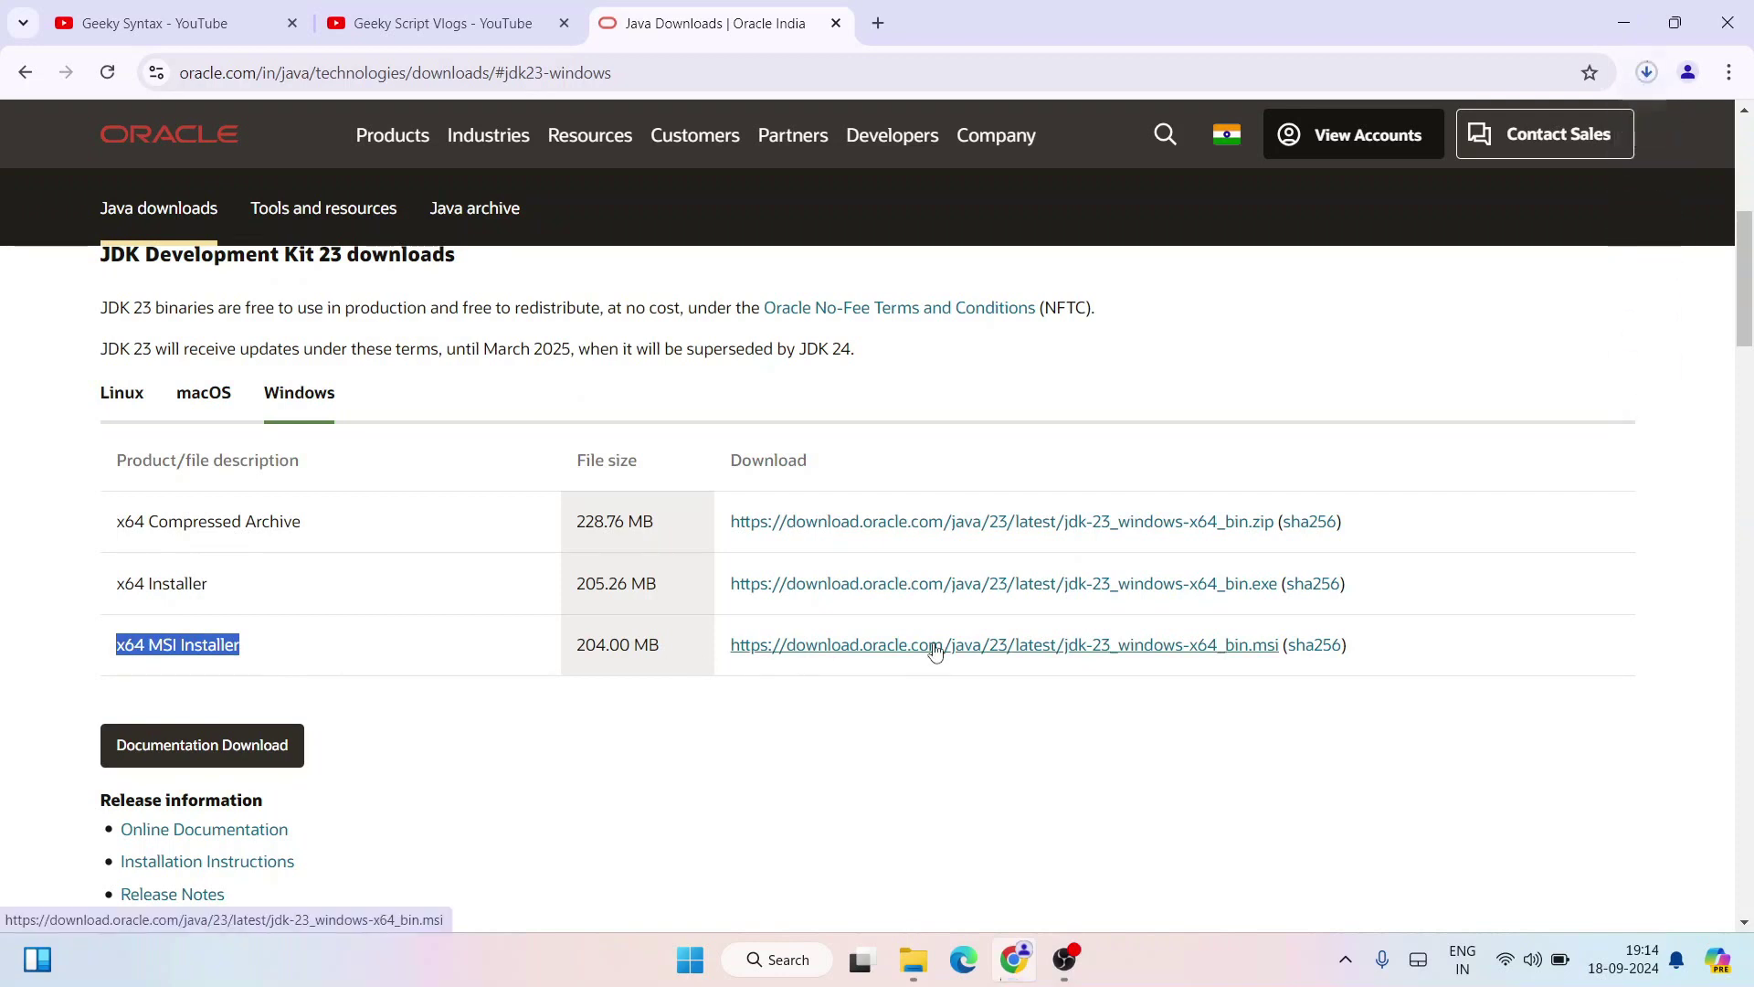
Step: Cancel the browser download, minimize Chrome, and select jdk-23_windows-x64_bin.msi in File Explorer
click(1649, 73)
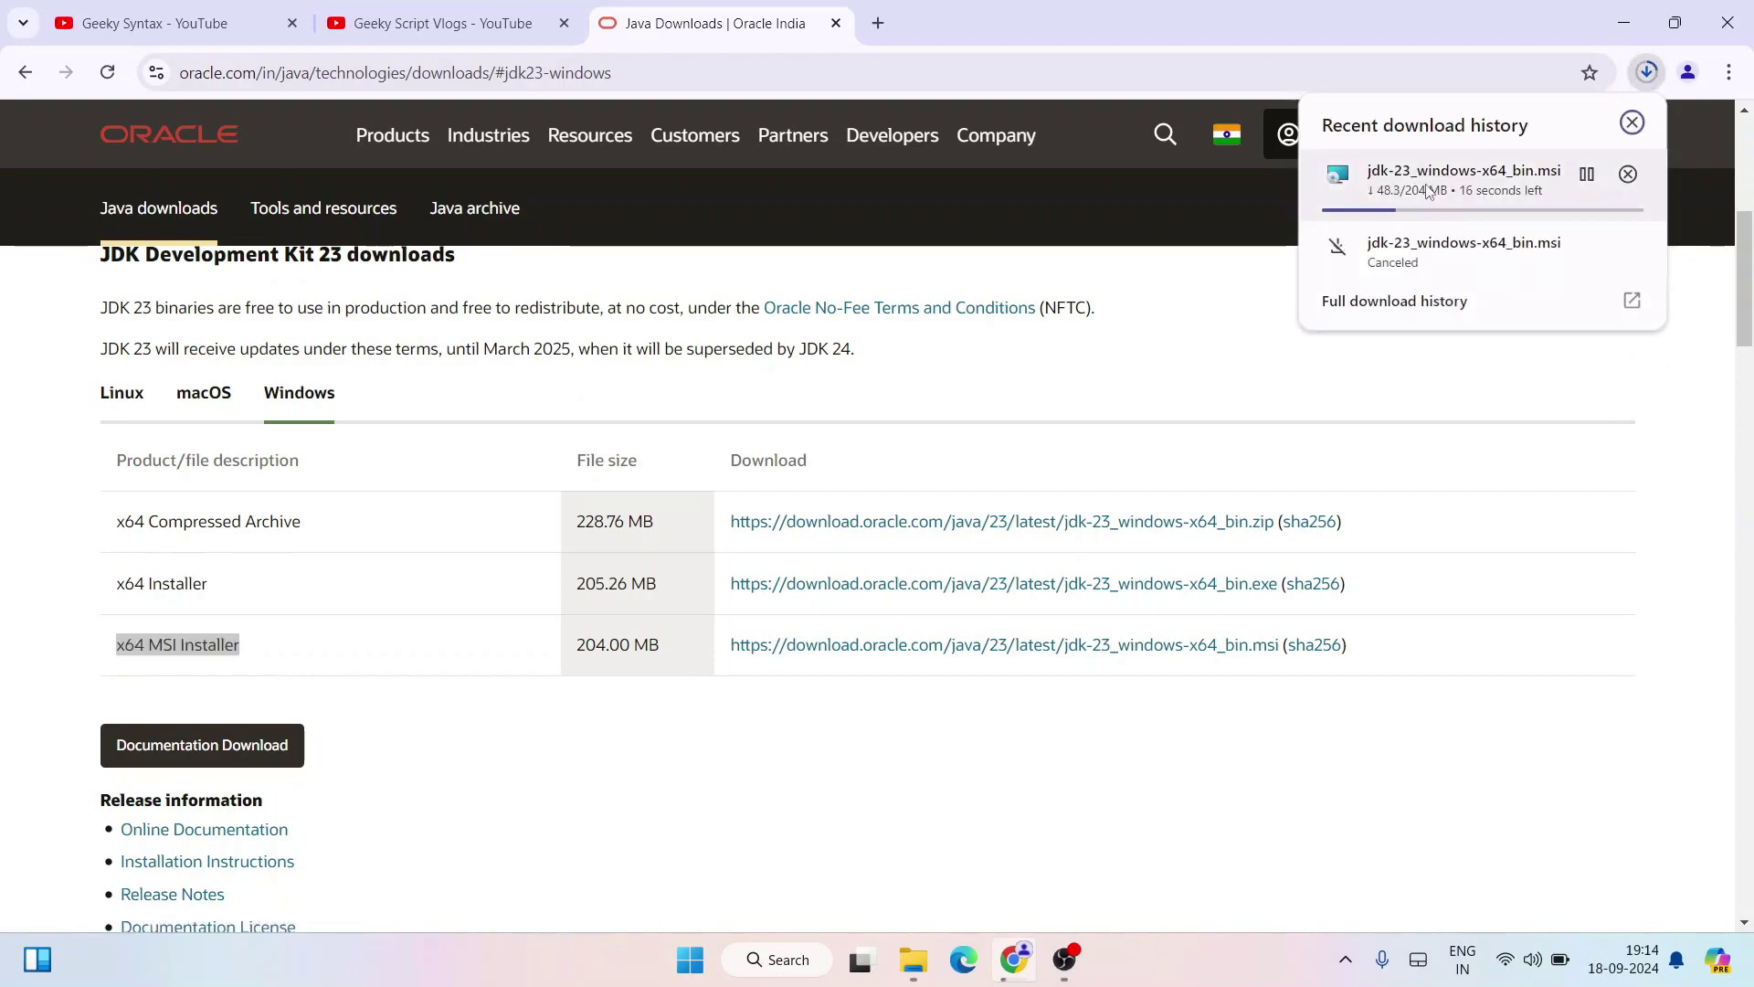
click(1628, 174)
click(1573, 380)
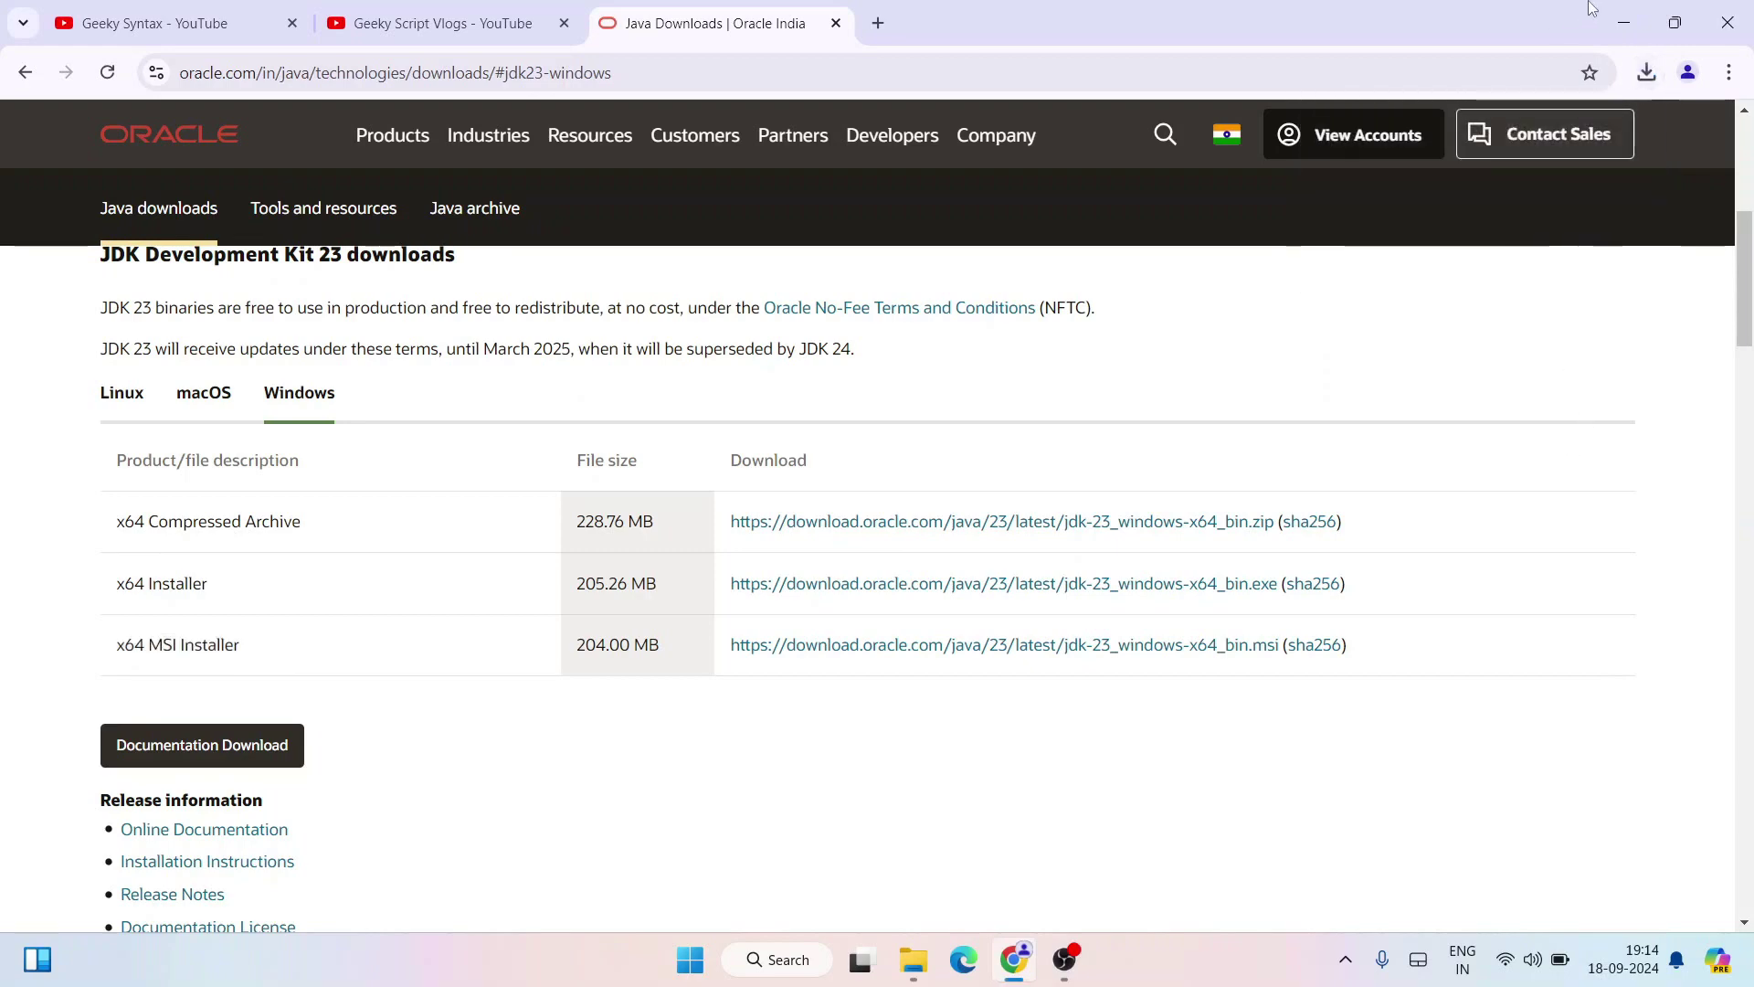
click(1618, 25)
click(913, 959)
click(266, 248)
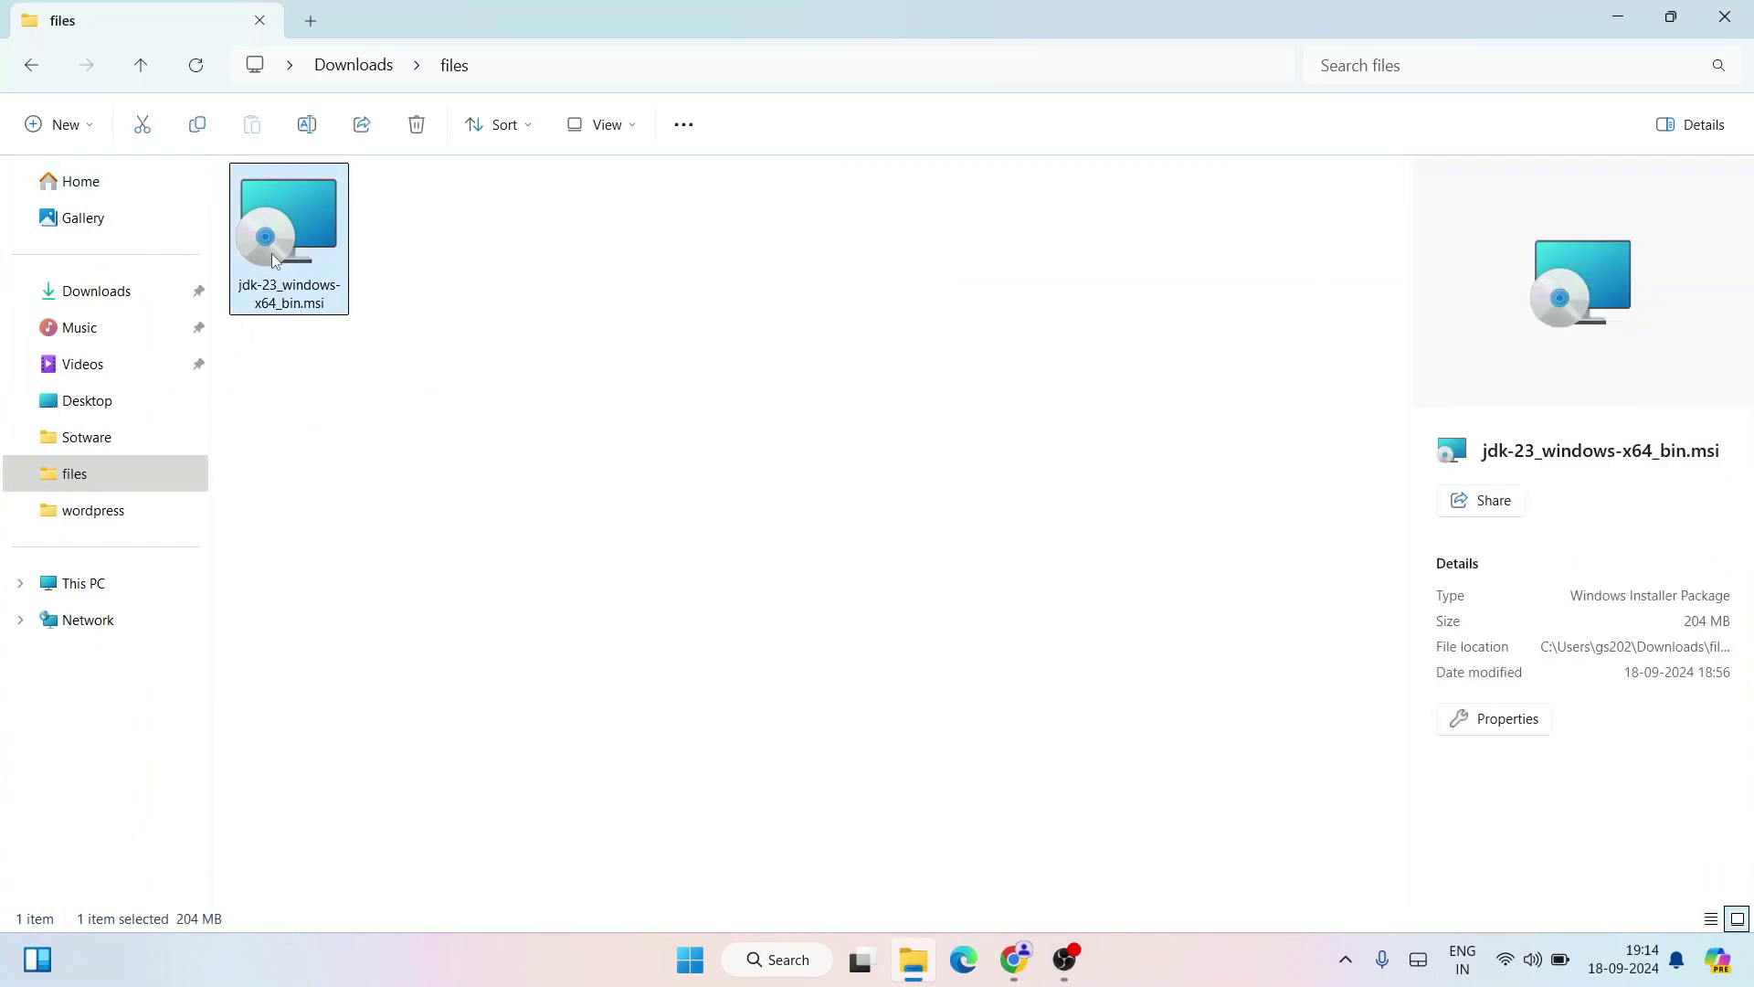
Step: Launch jdk-23_windows-x64_bin.msi and advance the setup wizard past its welcome page
double_click(297, 255)
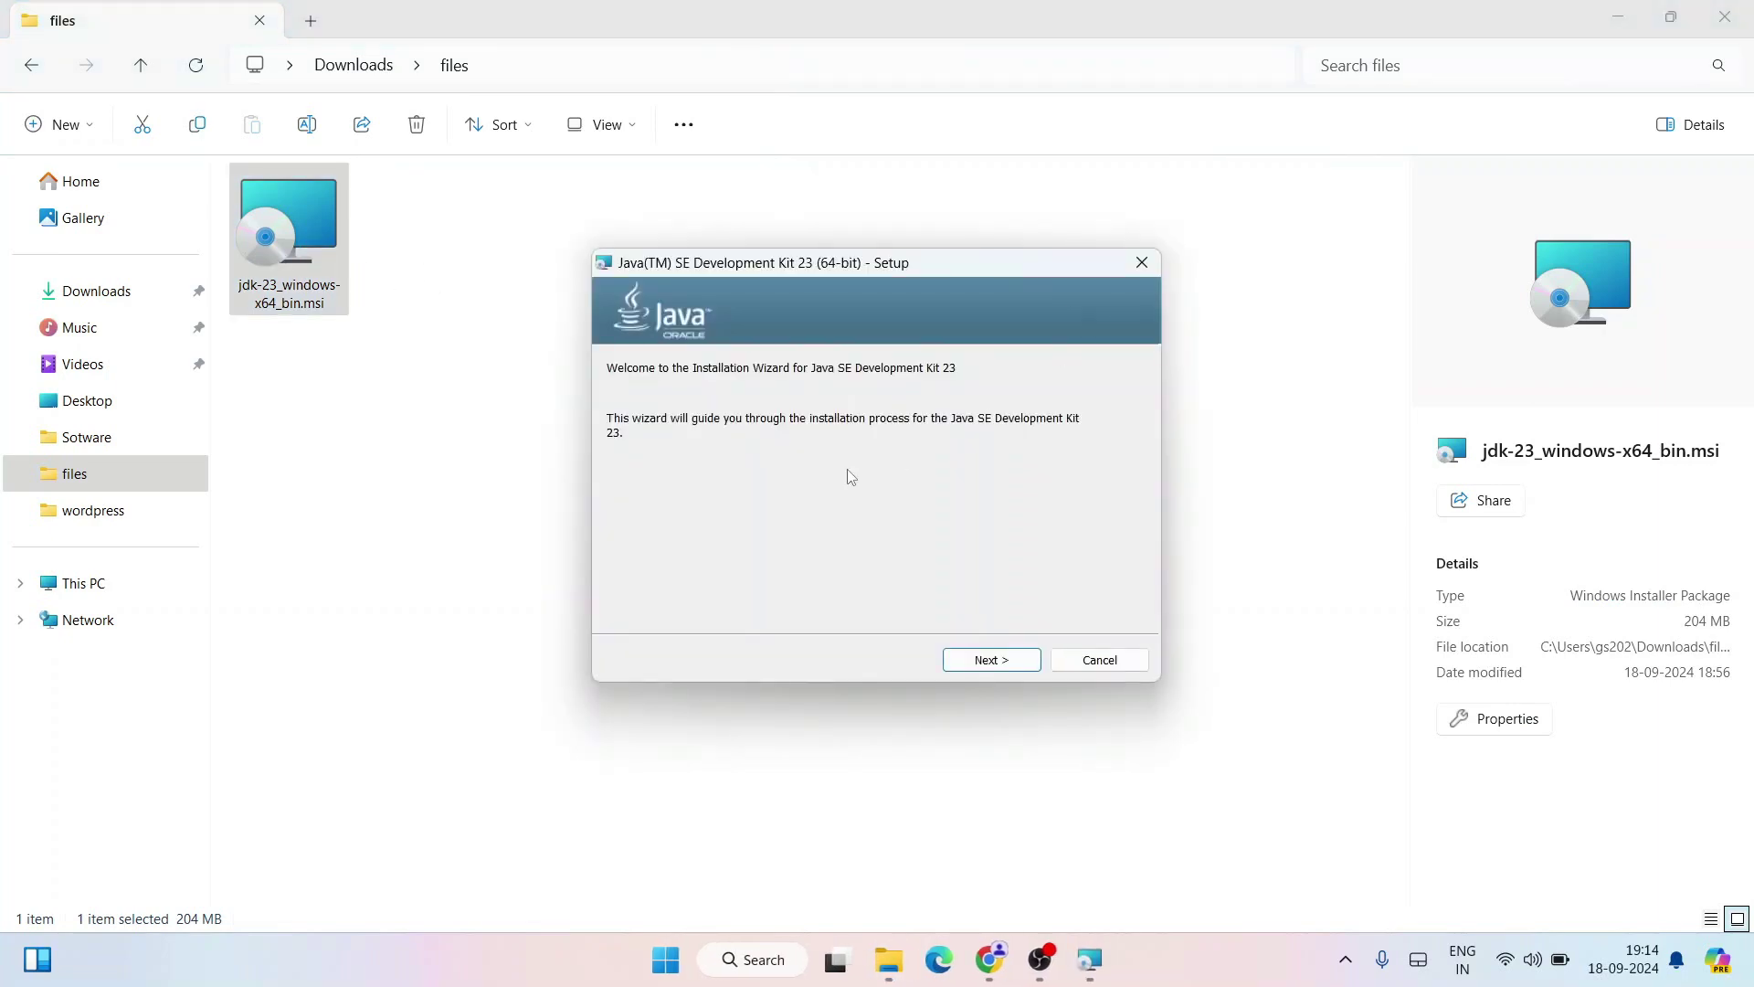
drag(881, 274, 853, 296)
click(1617, 18)
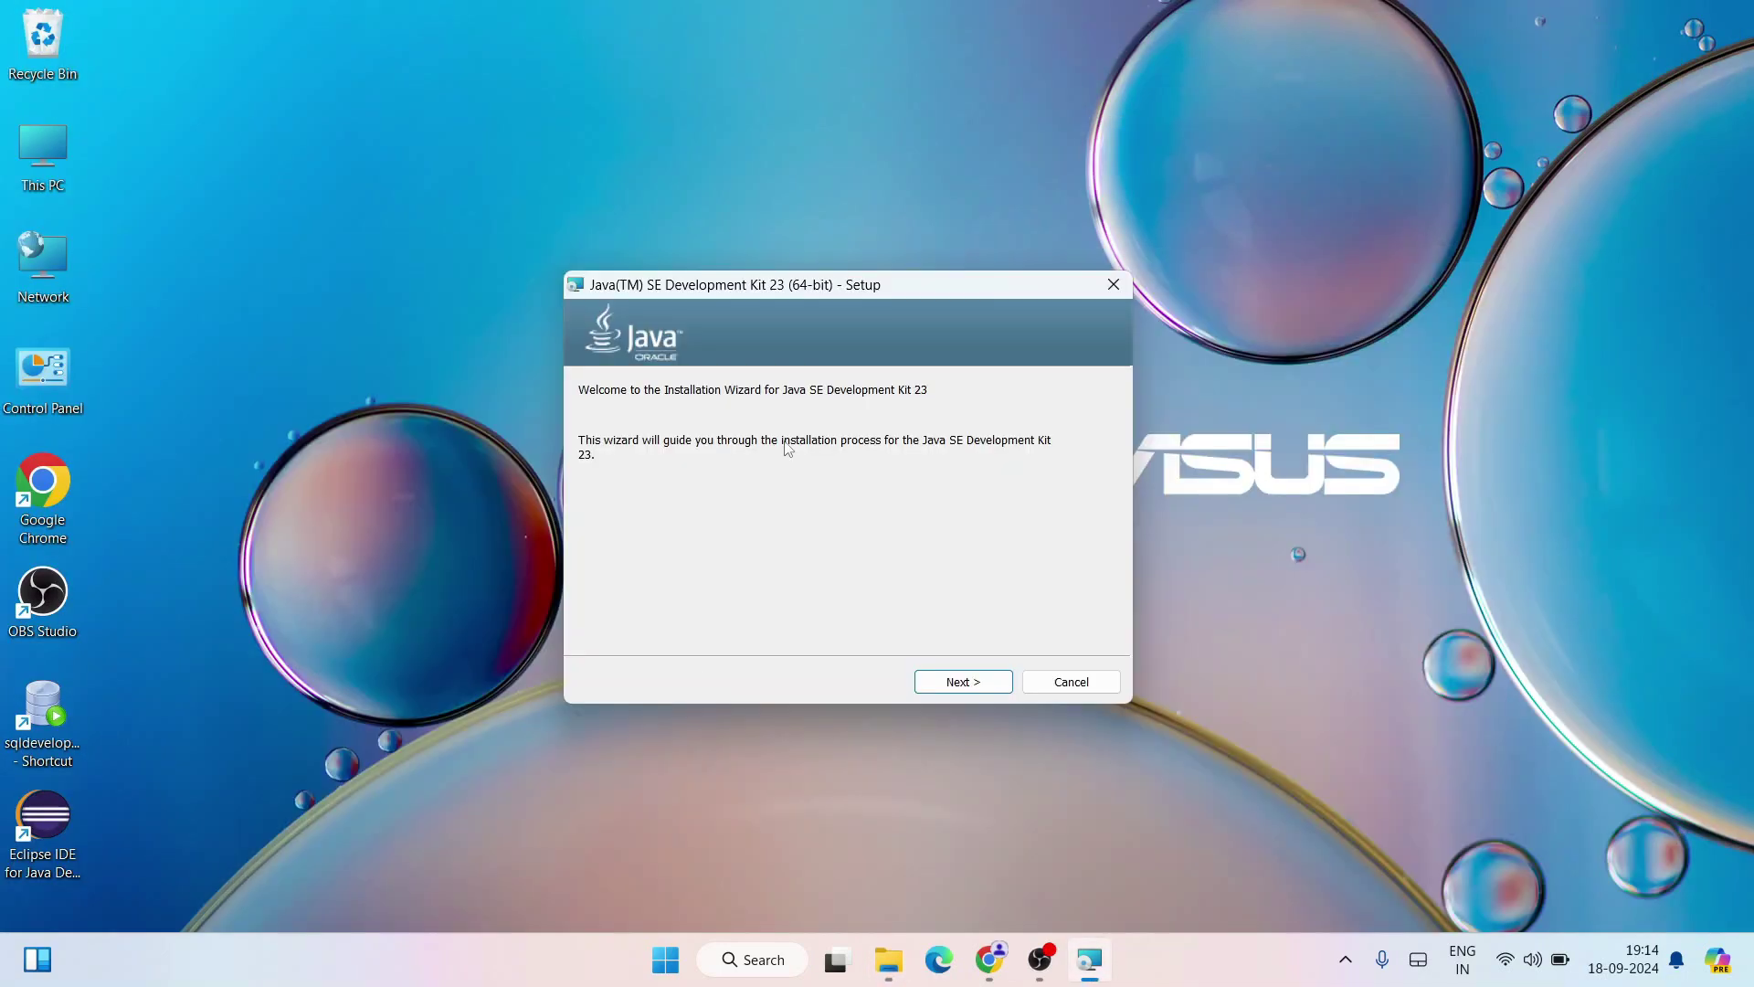
click(967, 682)
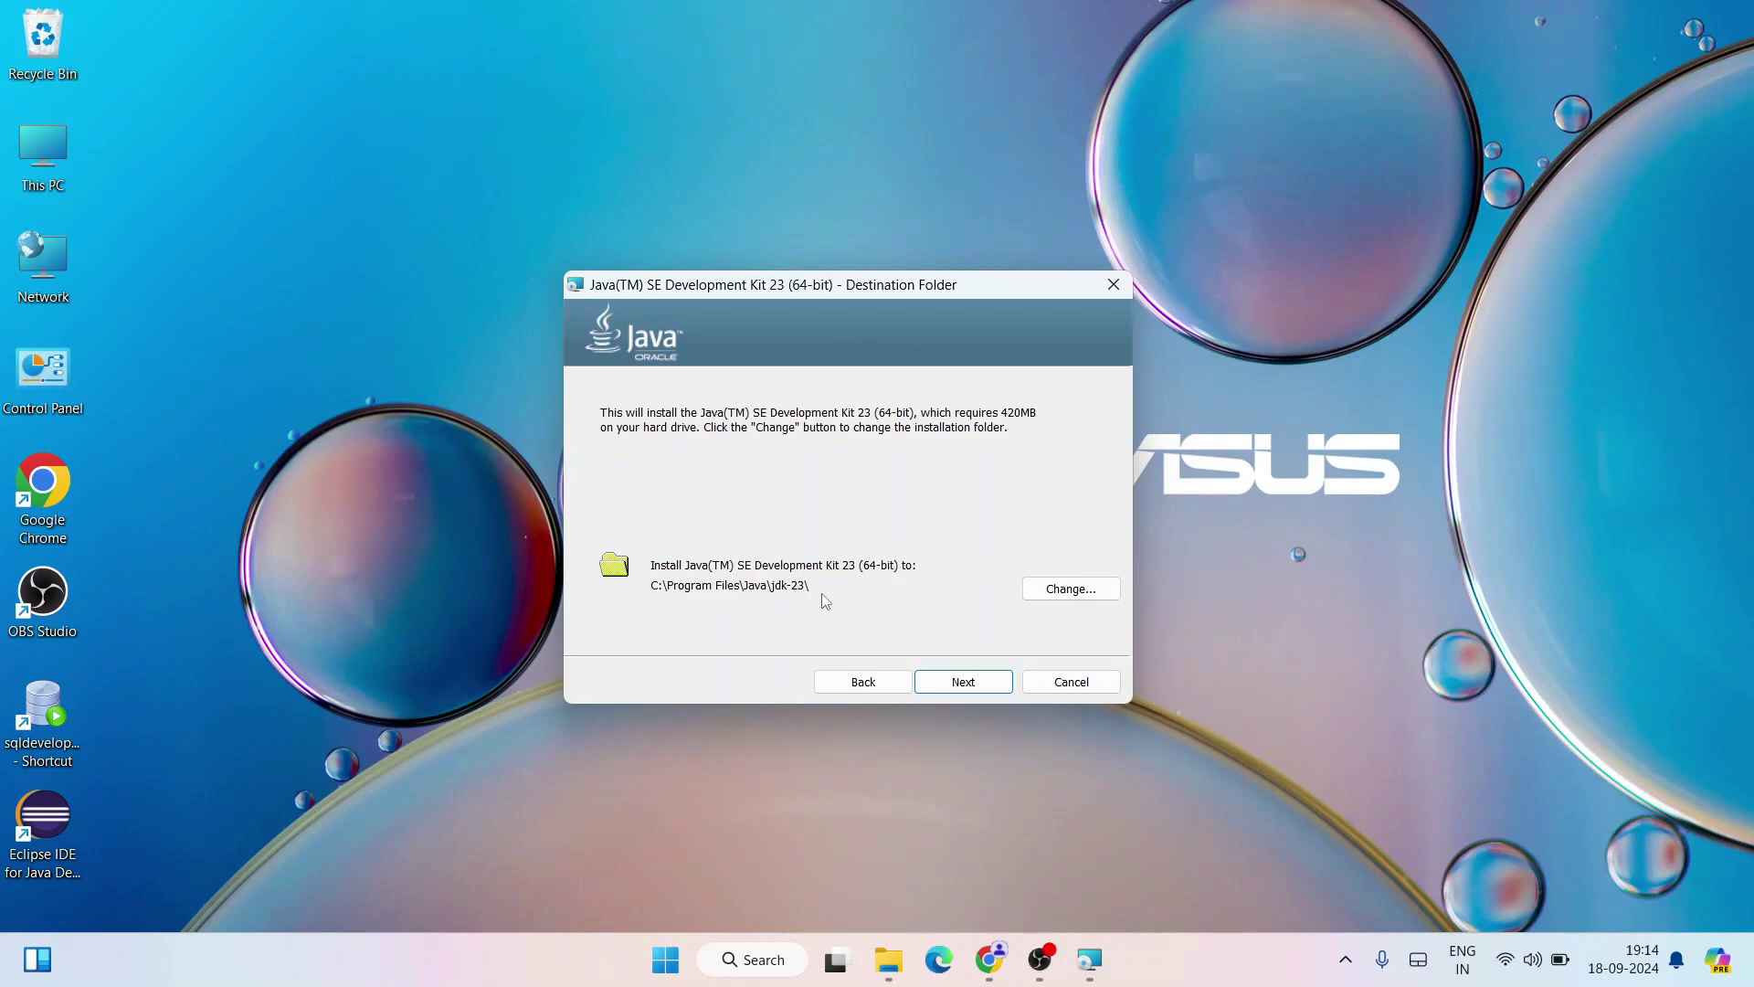
Step: Keep the default C:\Program Files\Java\jdk-23\ folder, start installing JDK 23, and return to Chrome
click(1049, 592)
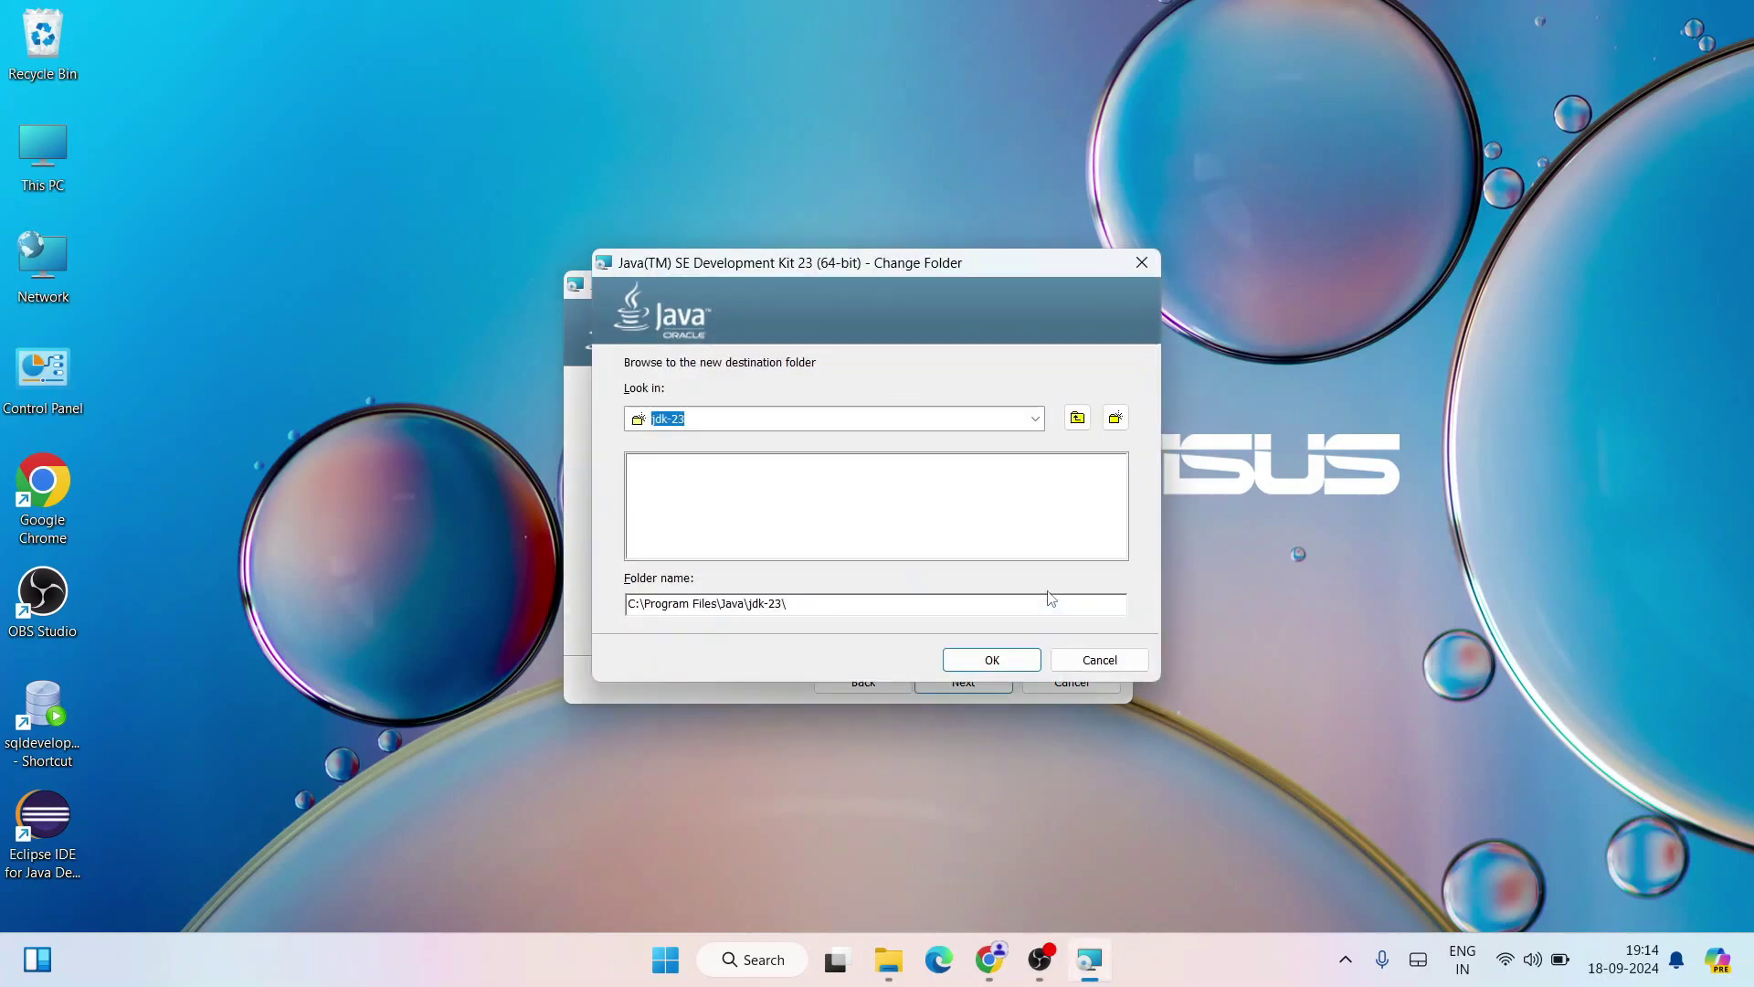
click(1035, 418)
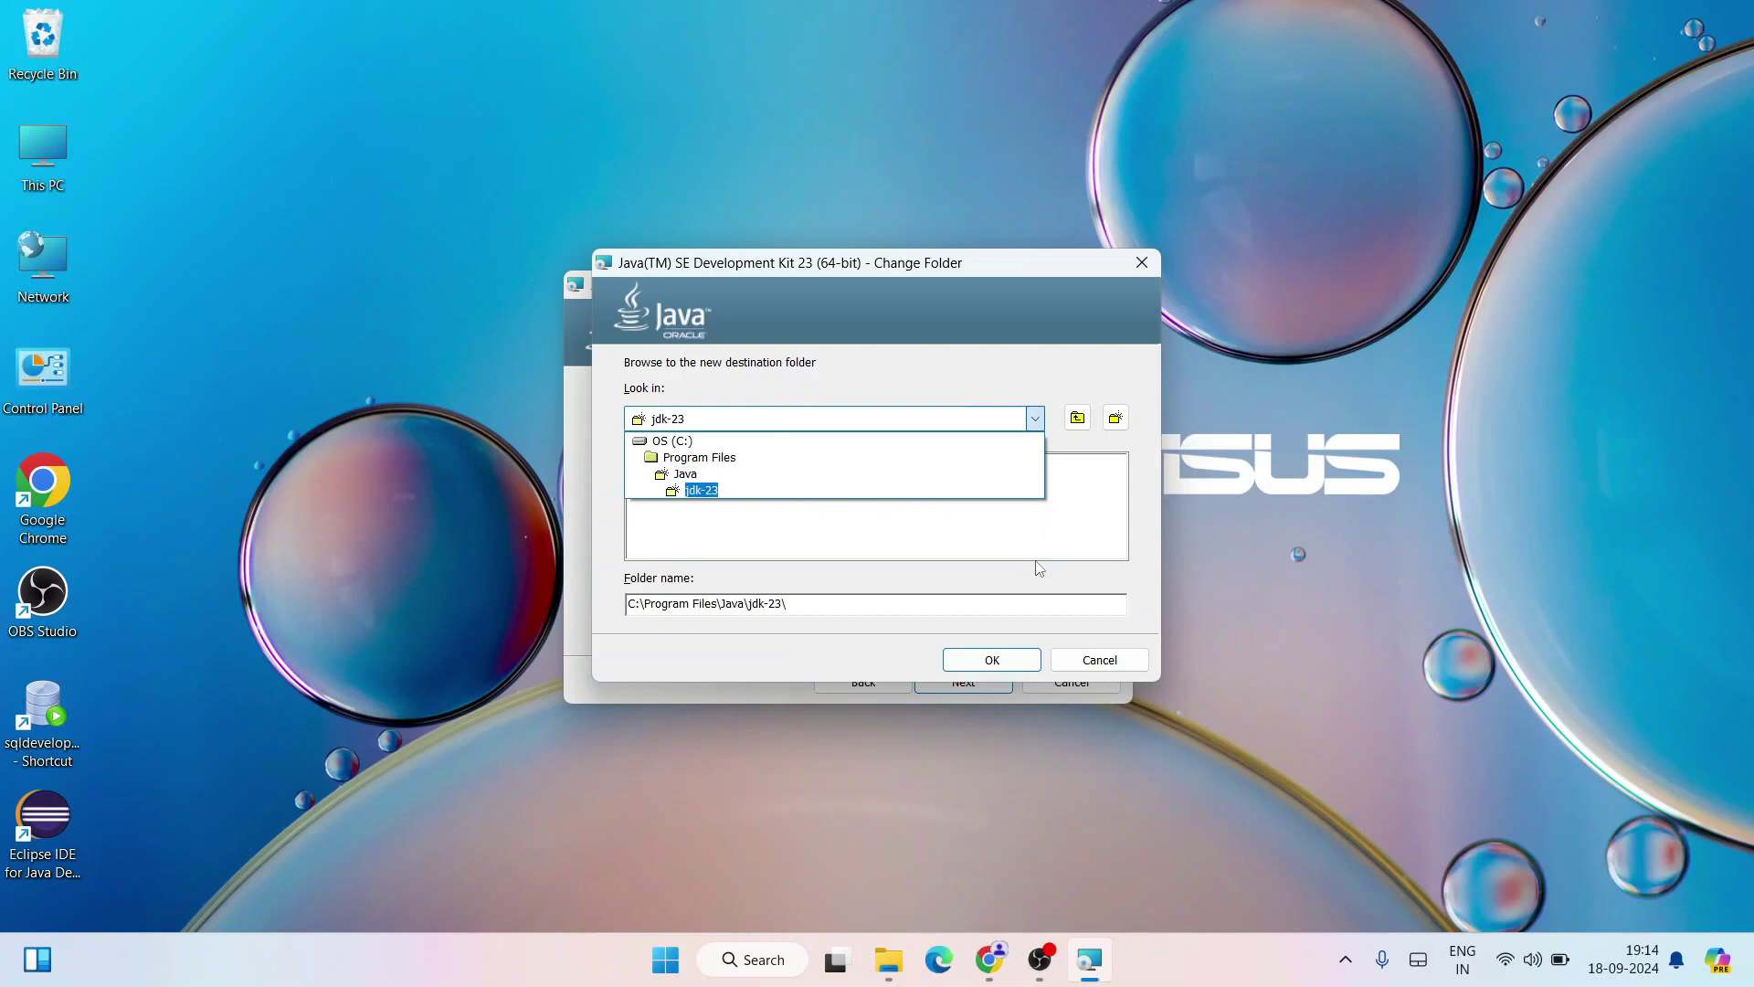
click(1078, 526)
click(1100, 660)
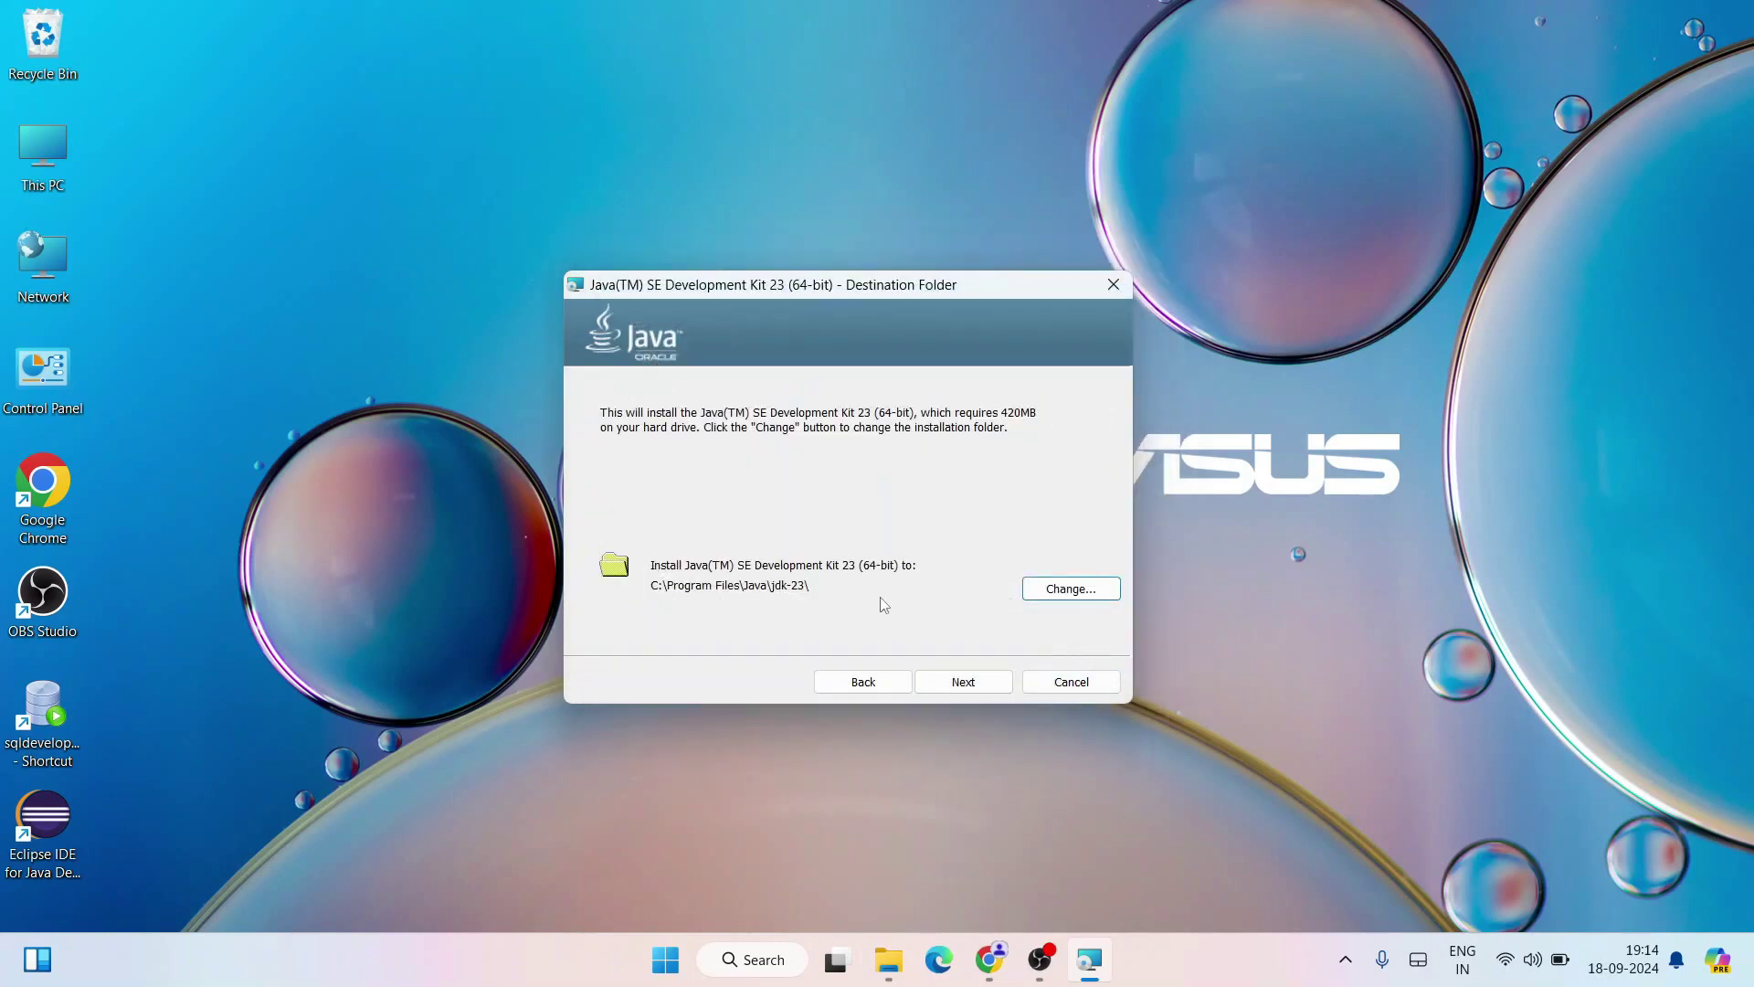
click(967, 685)
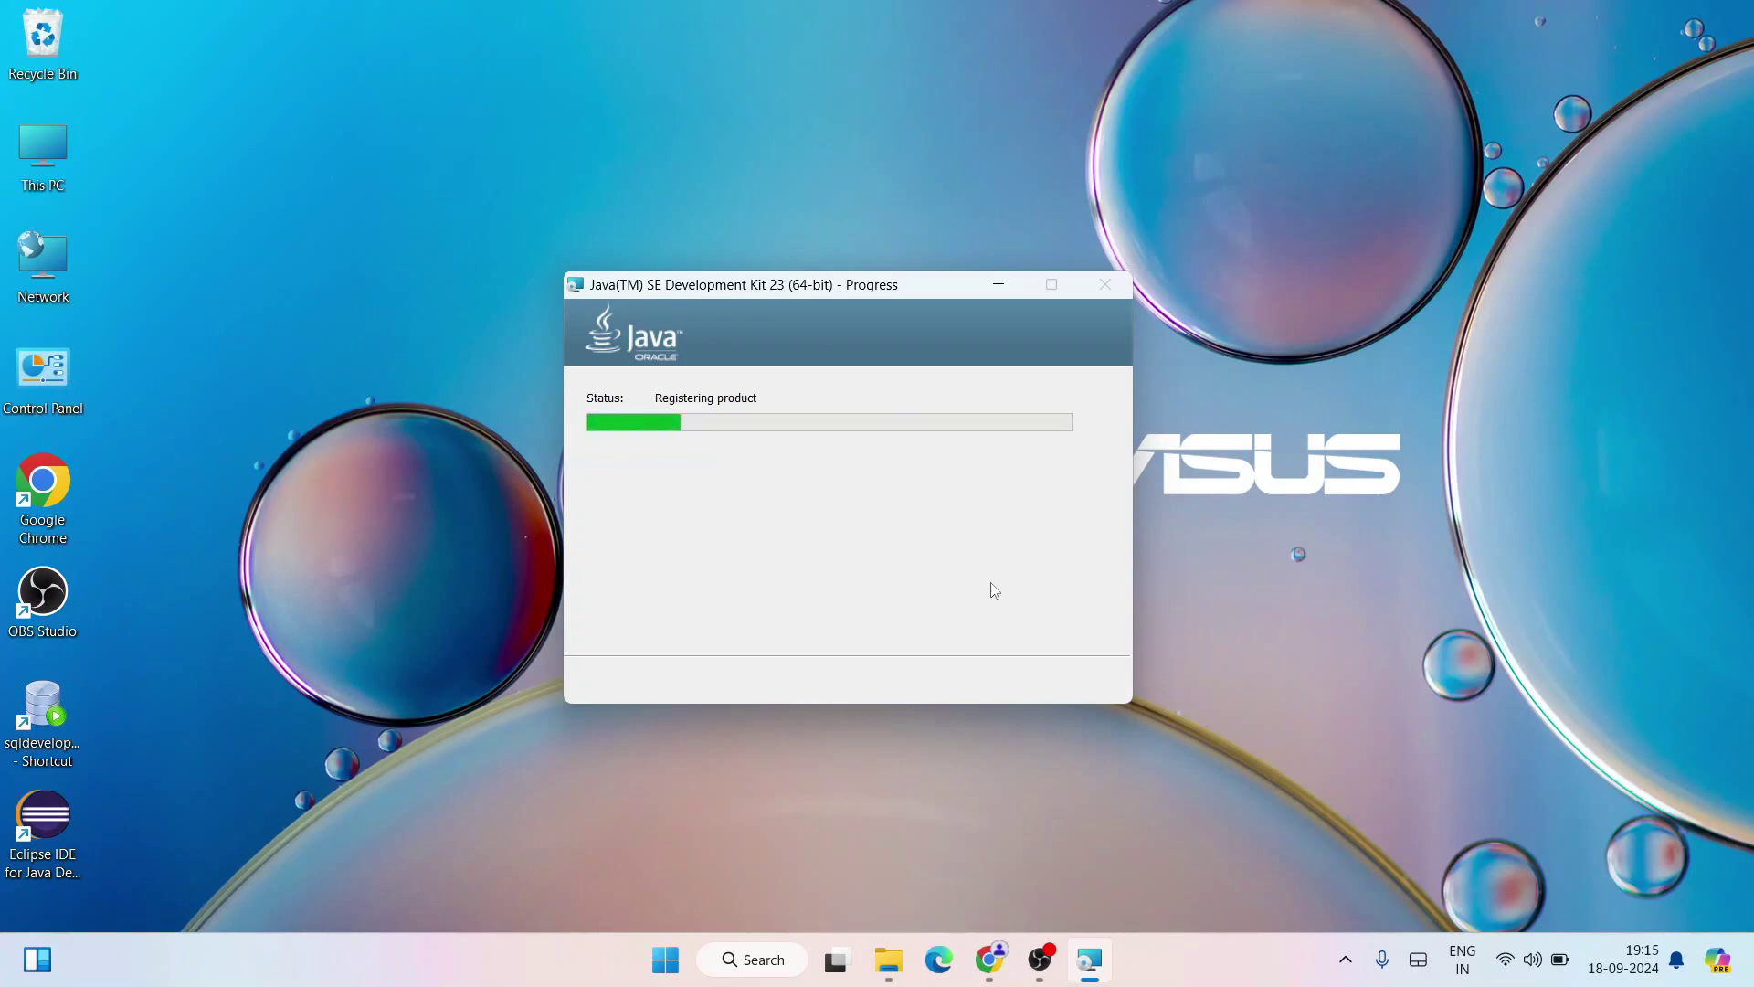
click(990, 959)
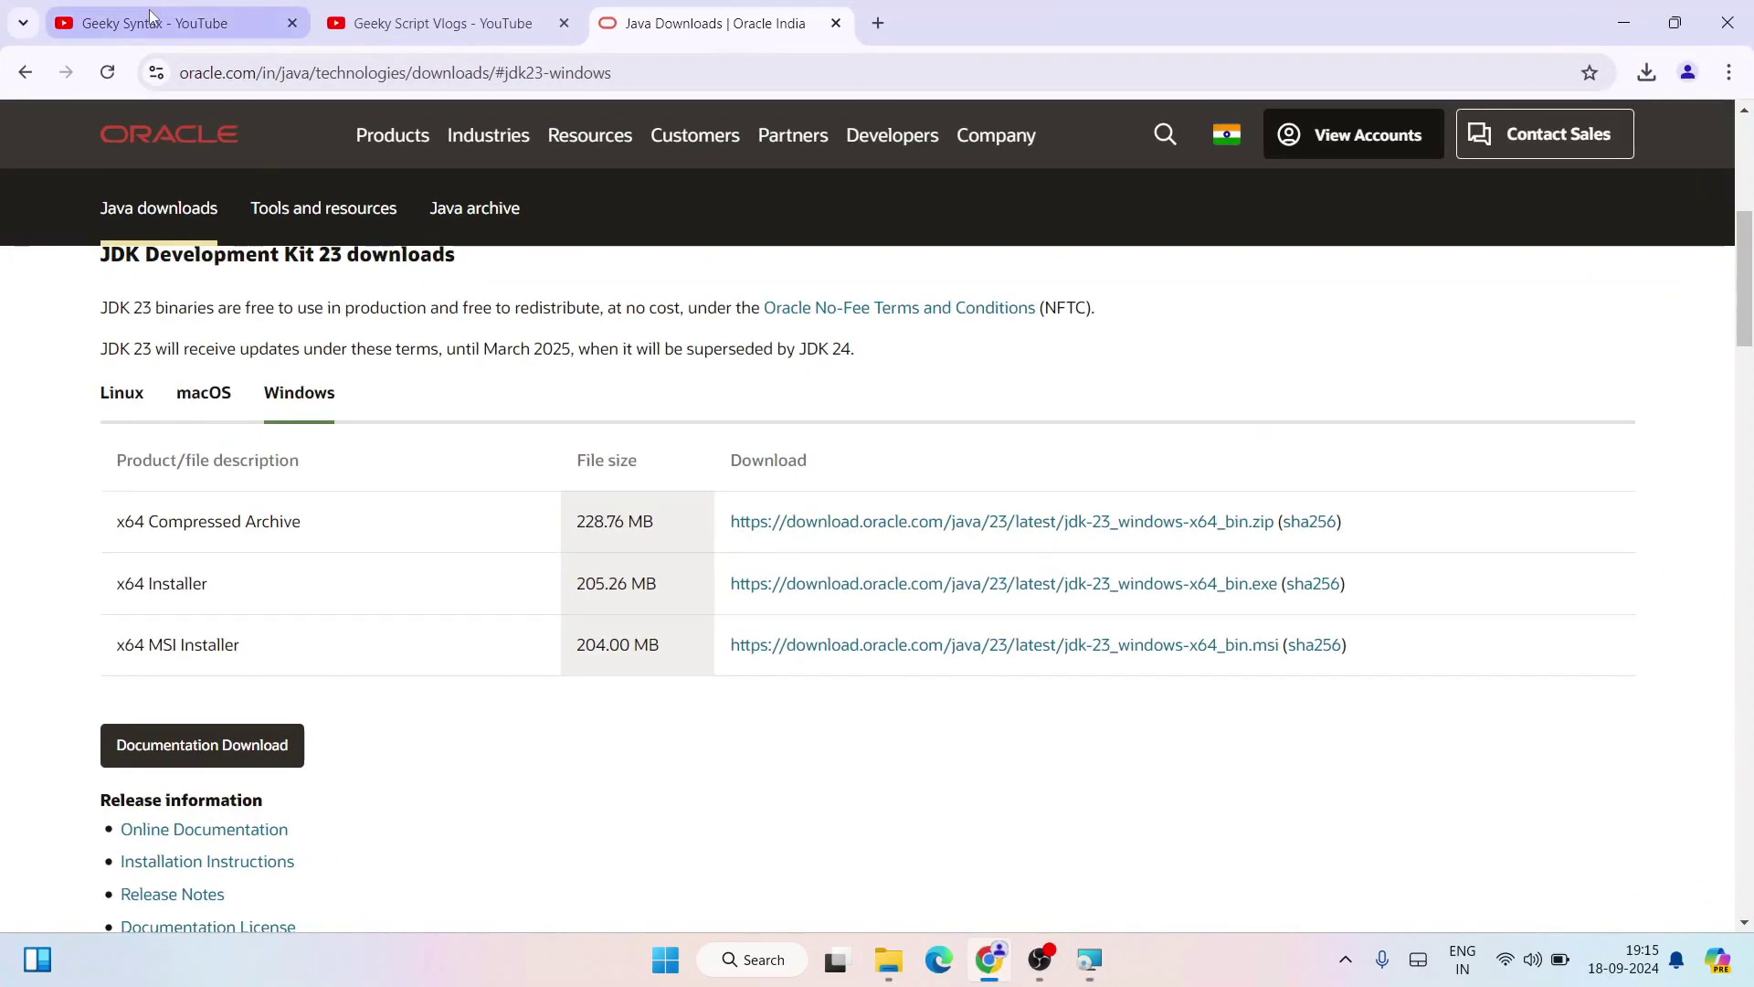
Step: Switch to the Geeky Syntax YouTube tab and browse its channel page
click(174, 23)
drag(809, 463, 708, 462)
click(711, 466)
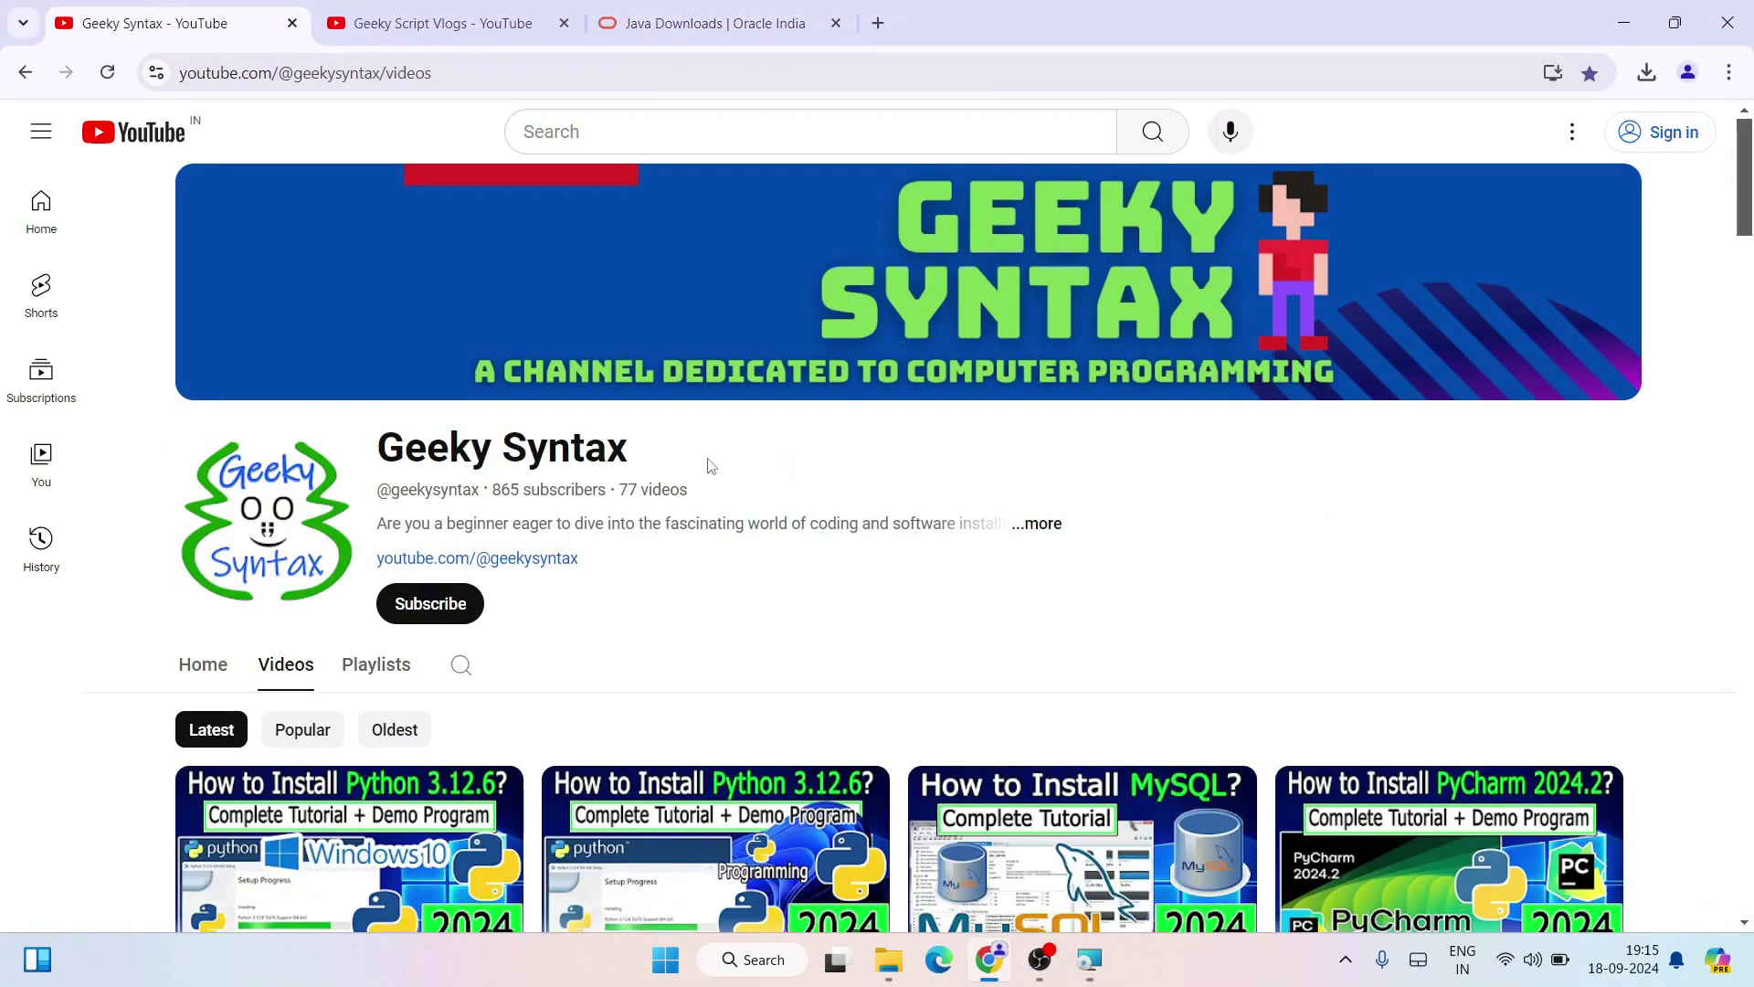
scroll(711, 464, down, 5)
scroll(710, 459, down, 9)
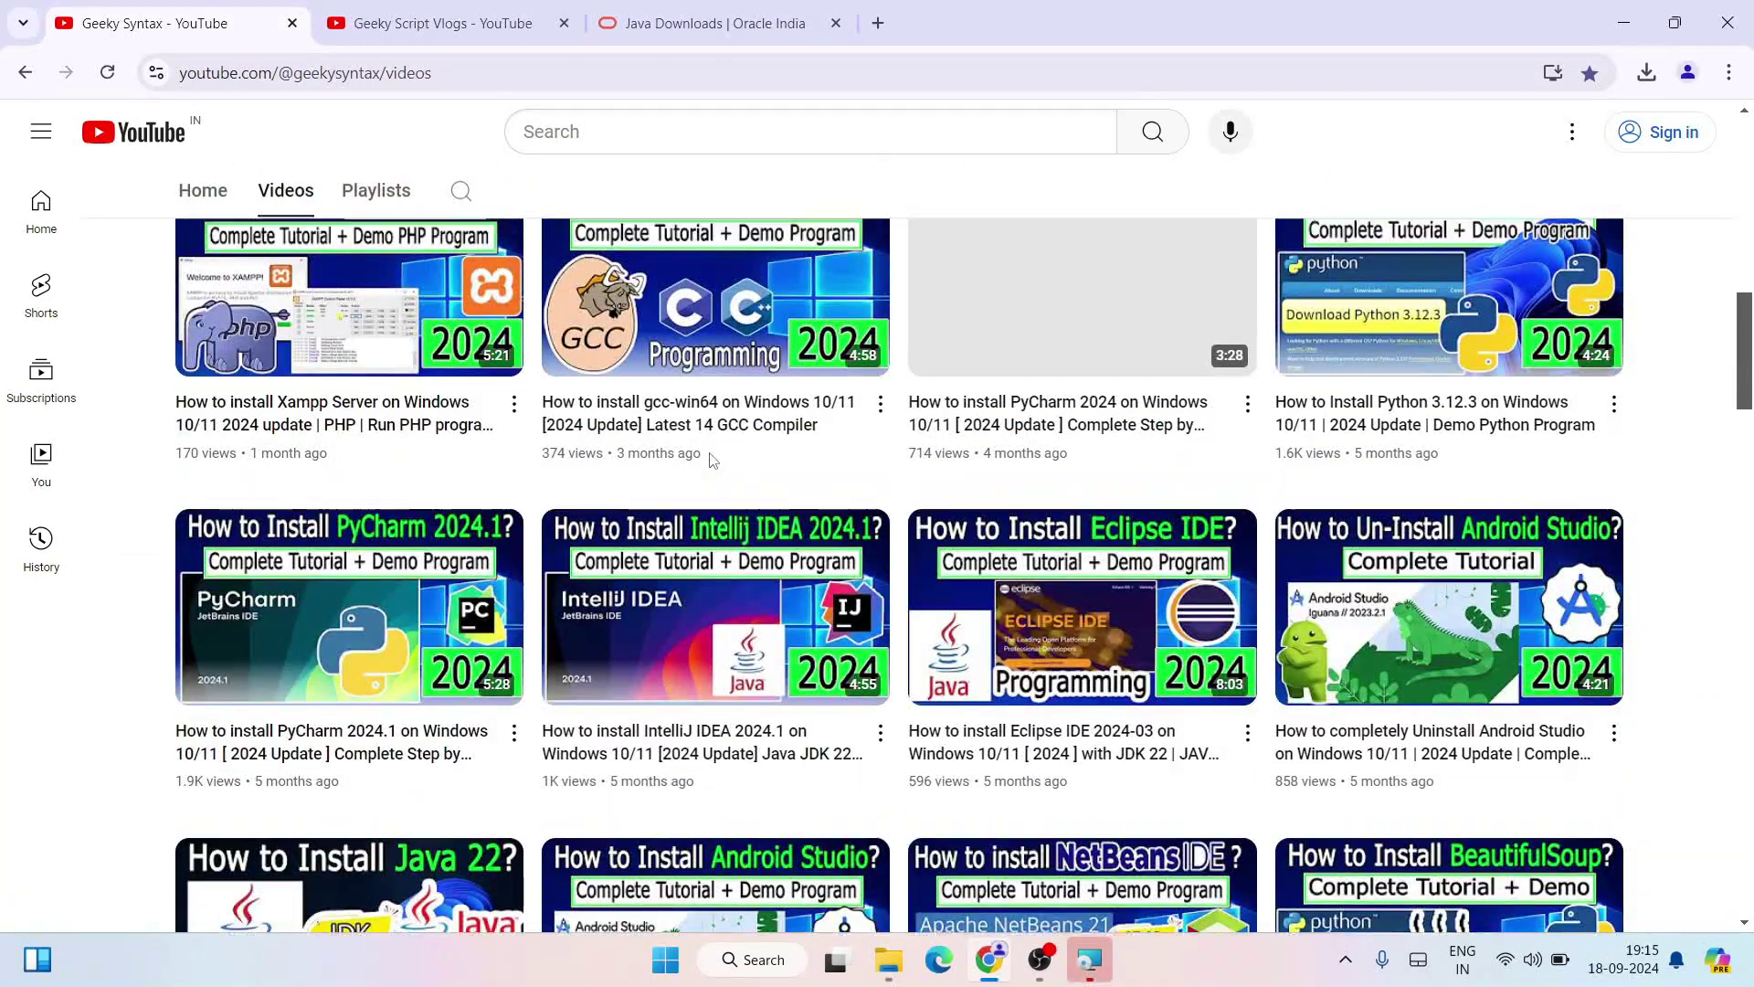
scroll(709, 452, up, 5)
scroll(708, 453, up, 8)
drag(436, 462, 686, 461)
click(689, 461)
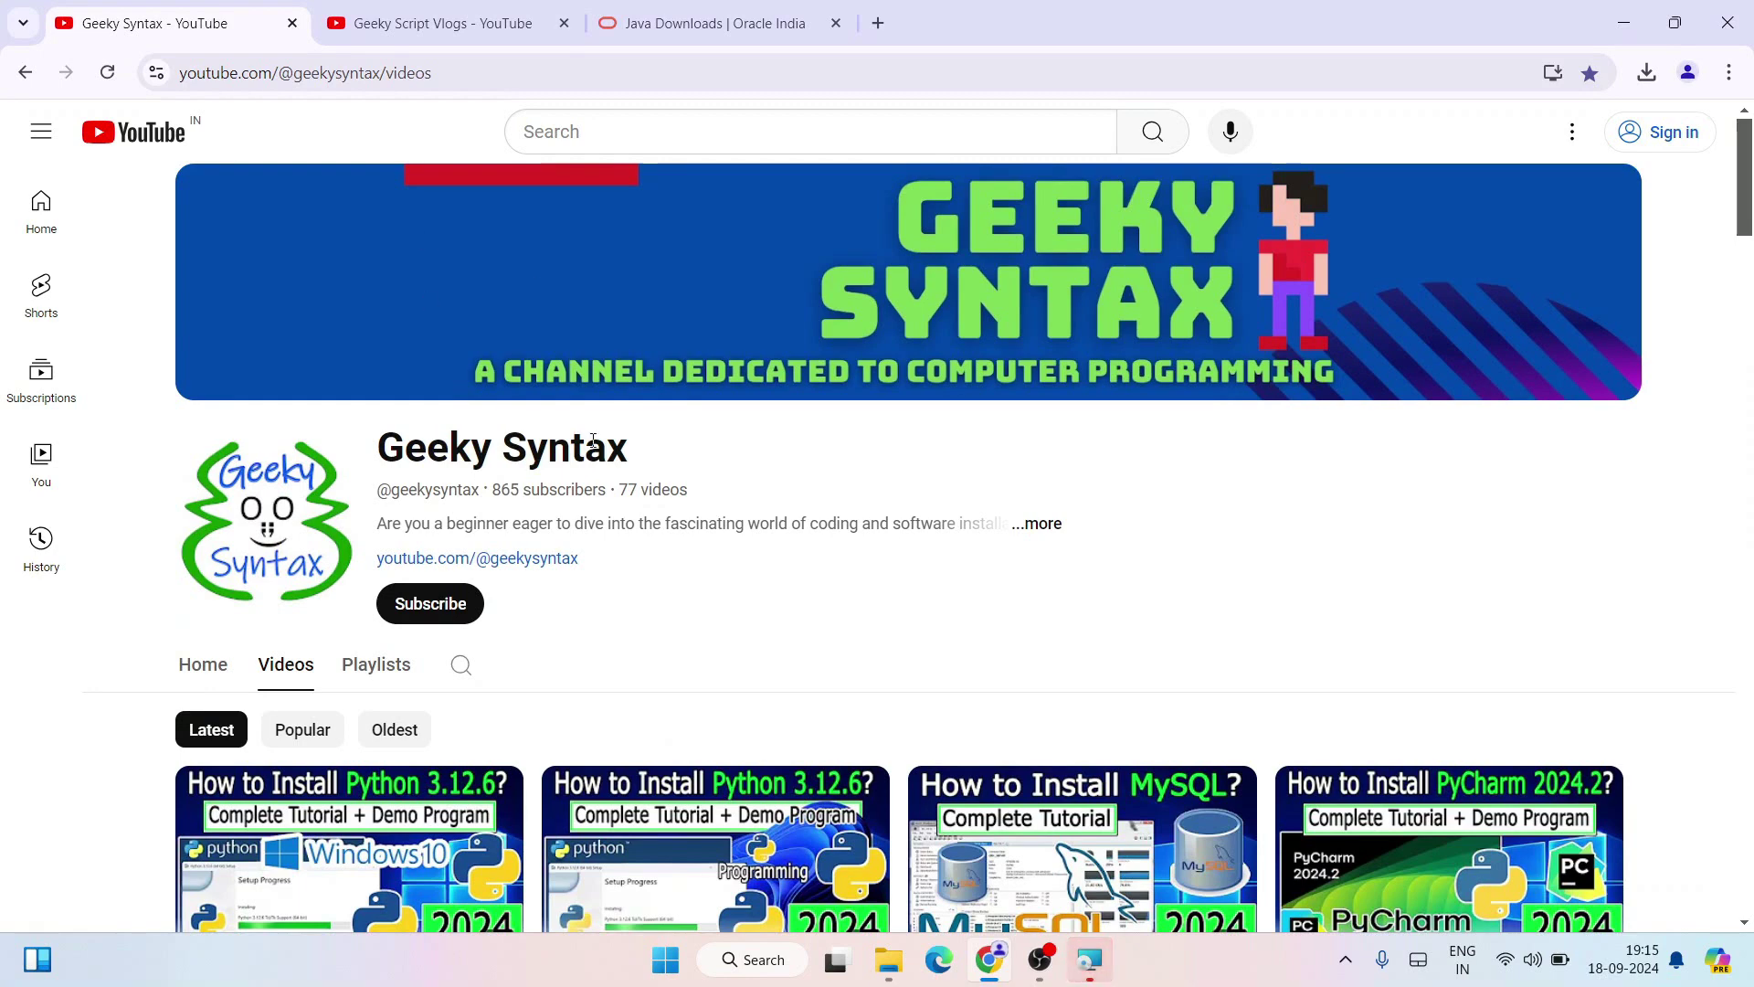
Step: Switch to the Geeky Script Vlogs channel tab, then minimize Chrome
click(475, 33)
click(473, 433)
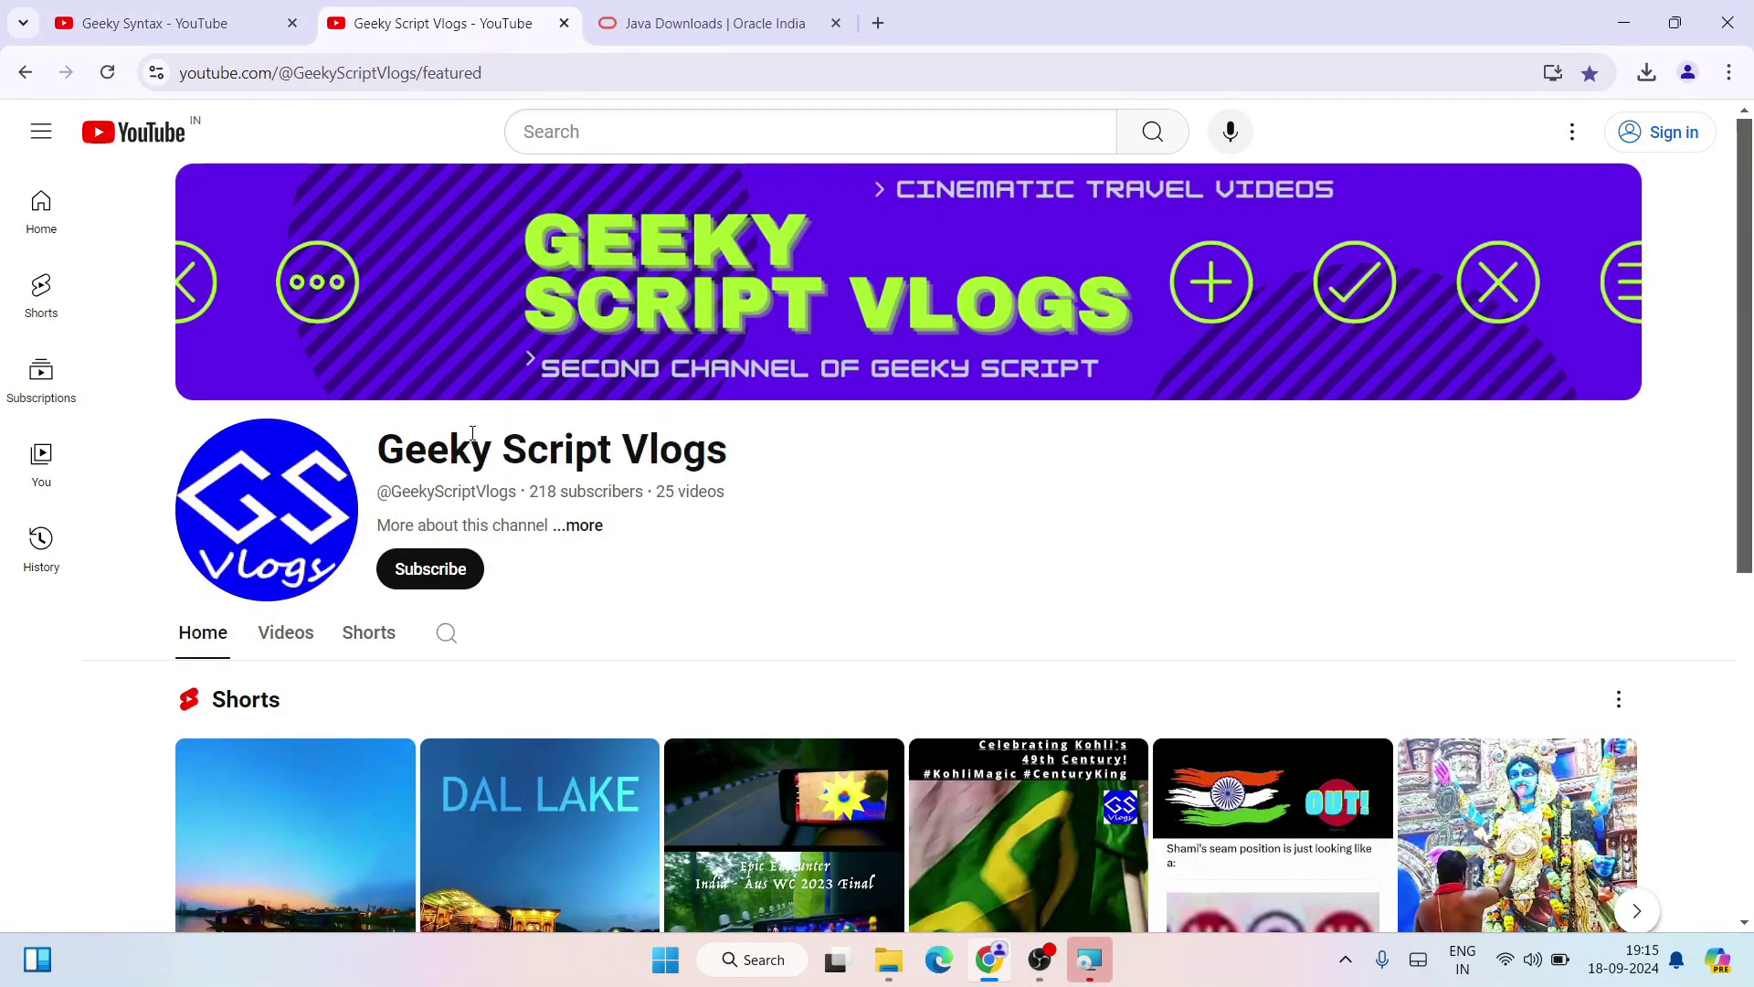
drag(388, 447, 883, 462)
click(867, 471)
click(1623, 23)
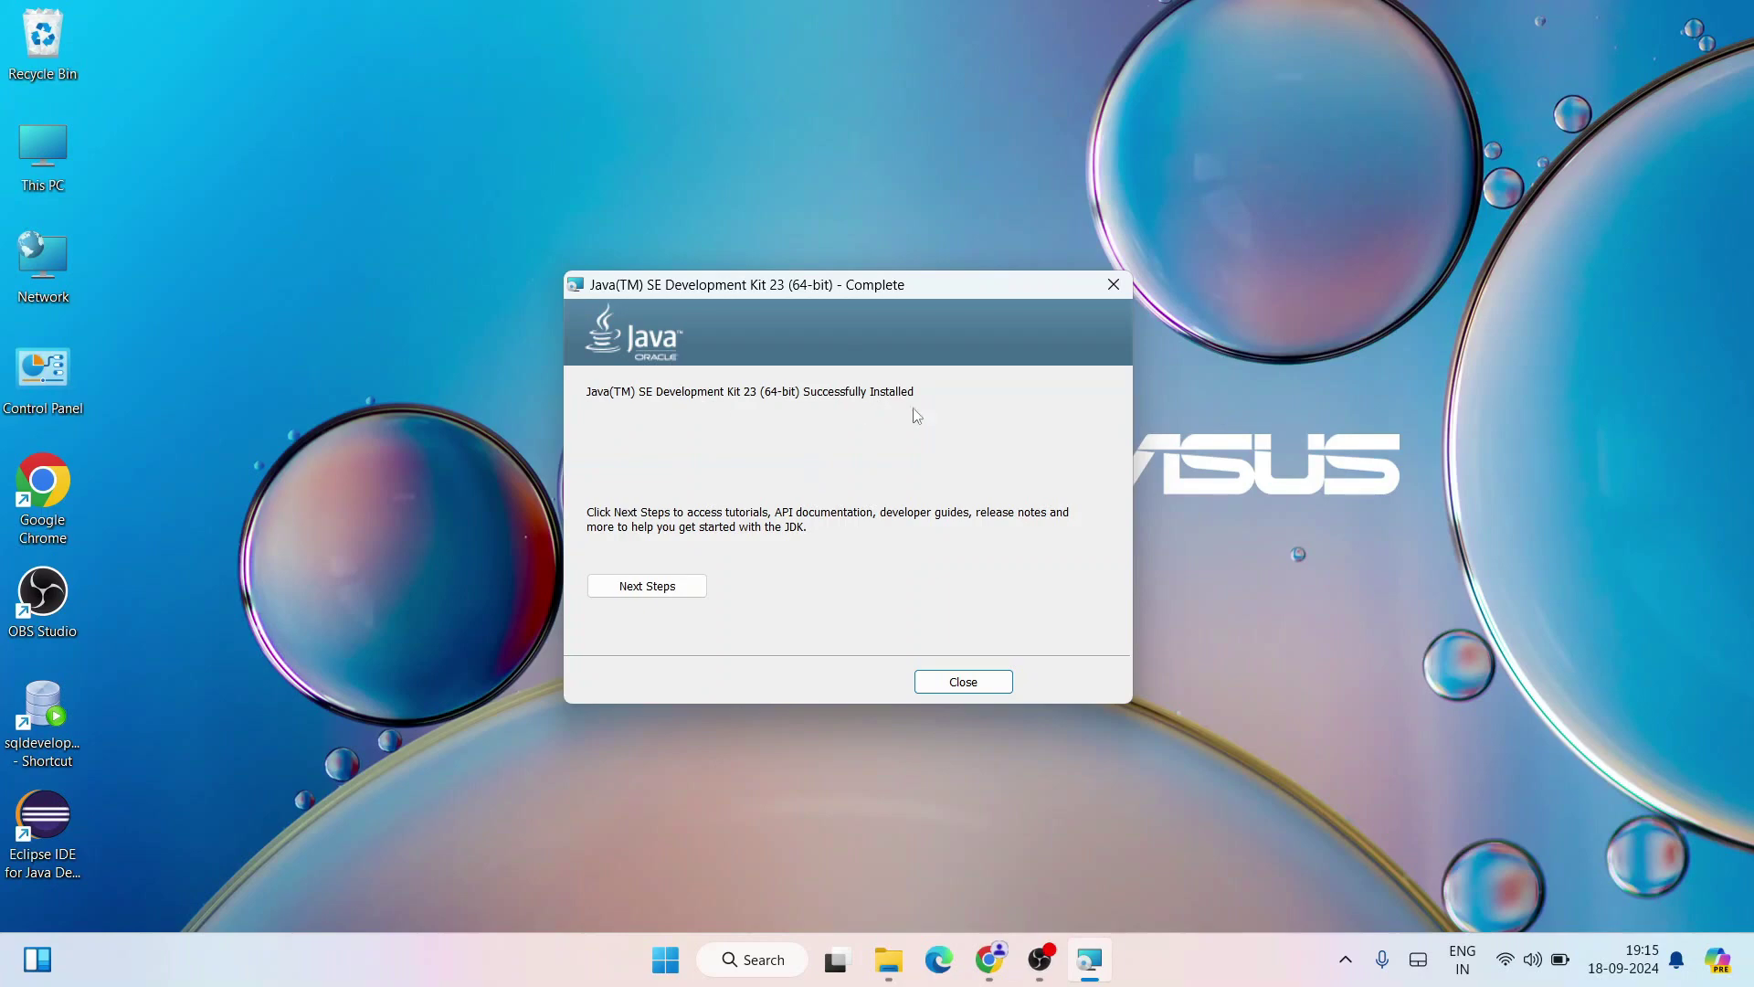
Step: Close the JDK 23 'Successfully Installed' dialog and reopen File Explorer
click(977, 683)
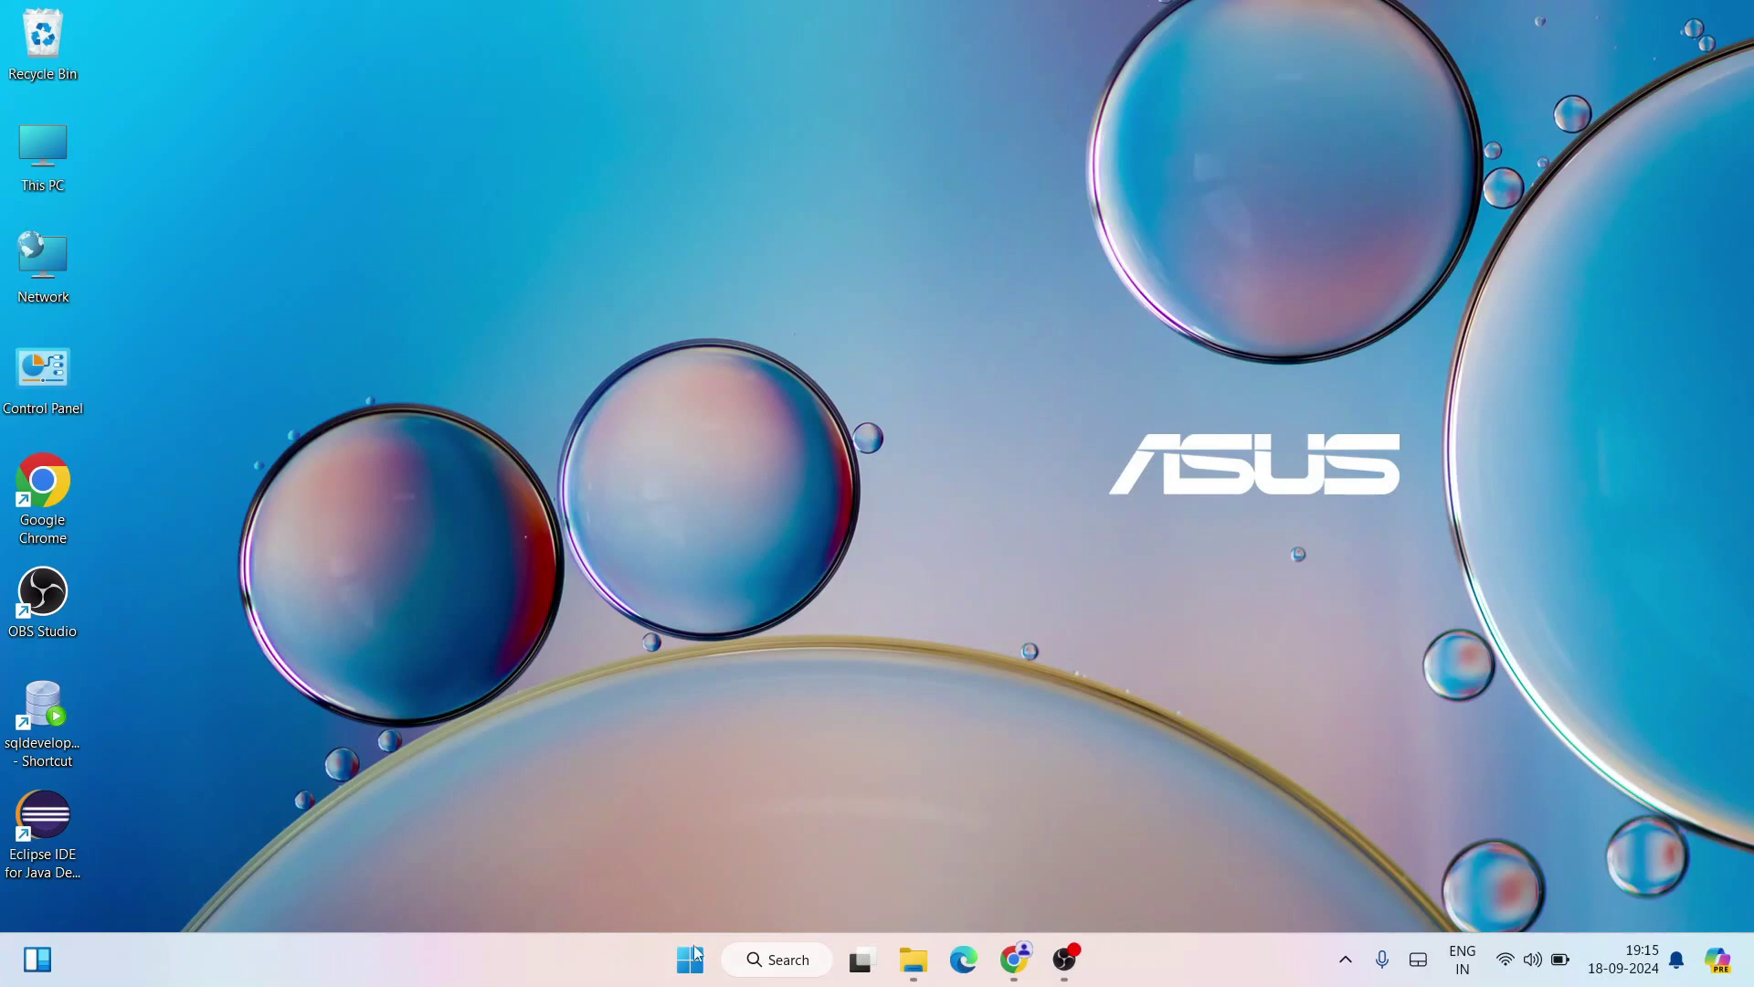
click(913, 961)
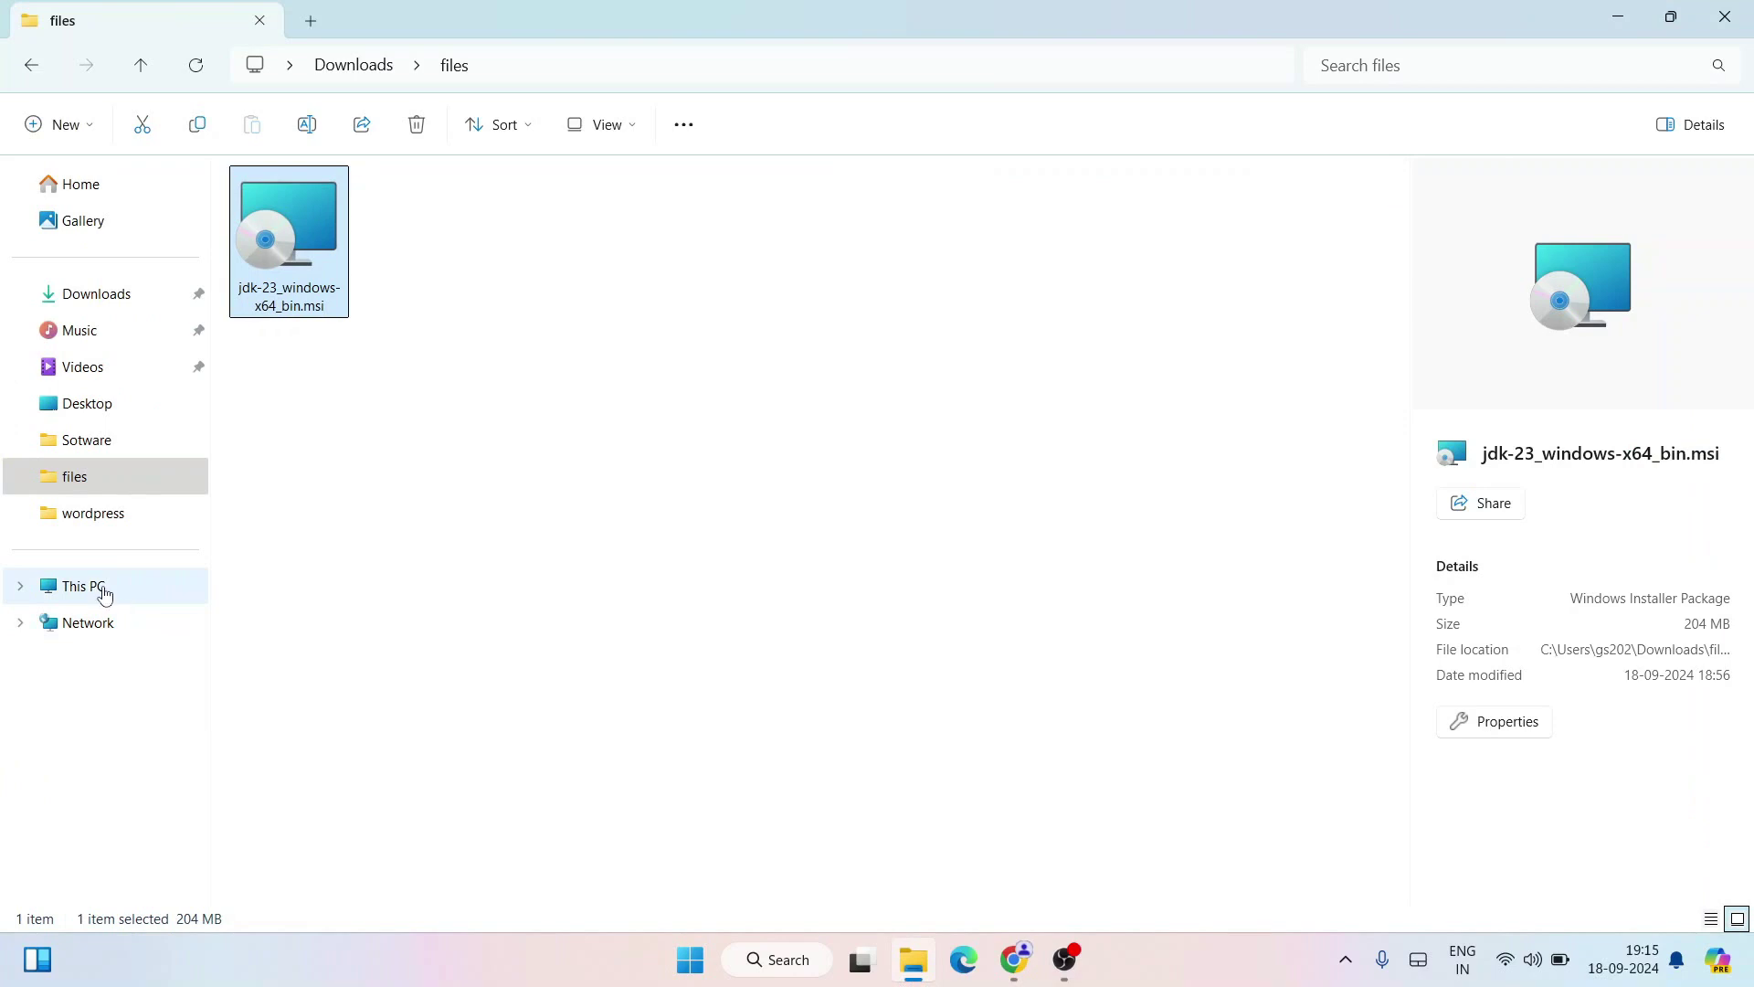
Step: Navigate to C:\Program Files\Java\jdk-23\bin in File Explorer
click(103, 590)
double_click(403, 219)
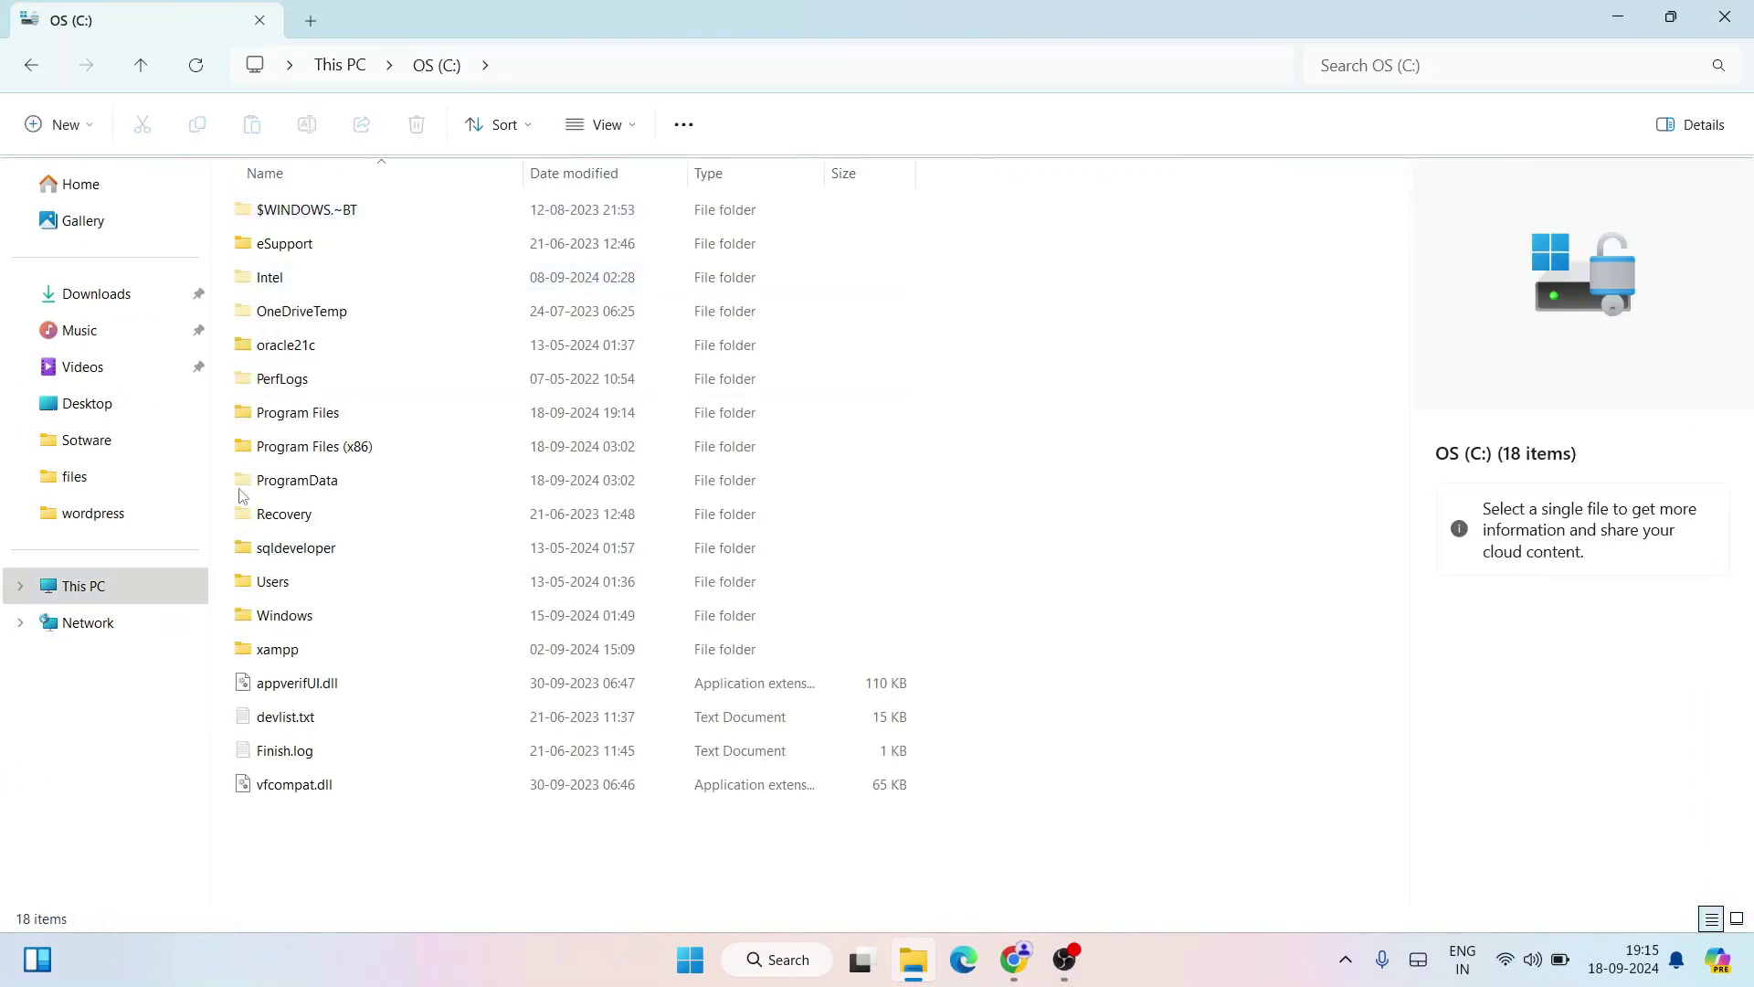
click(304, 419)
double_click(352, 413)
click(291, 483)
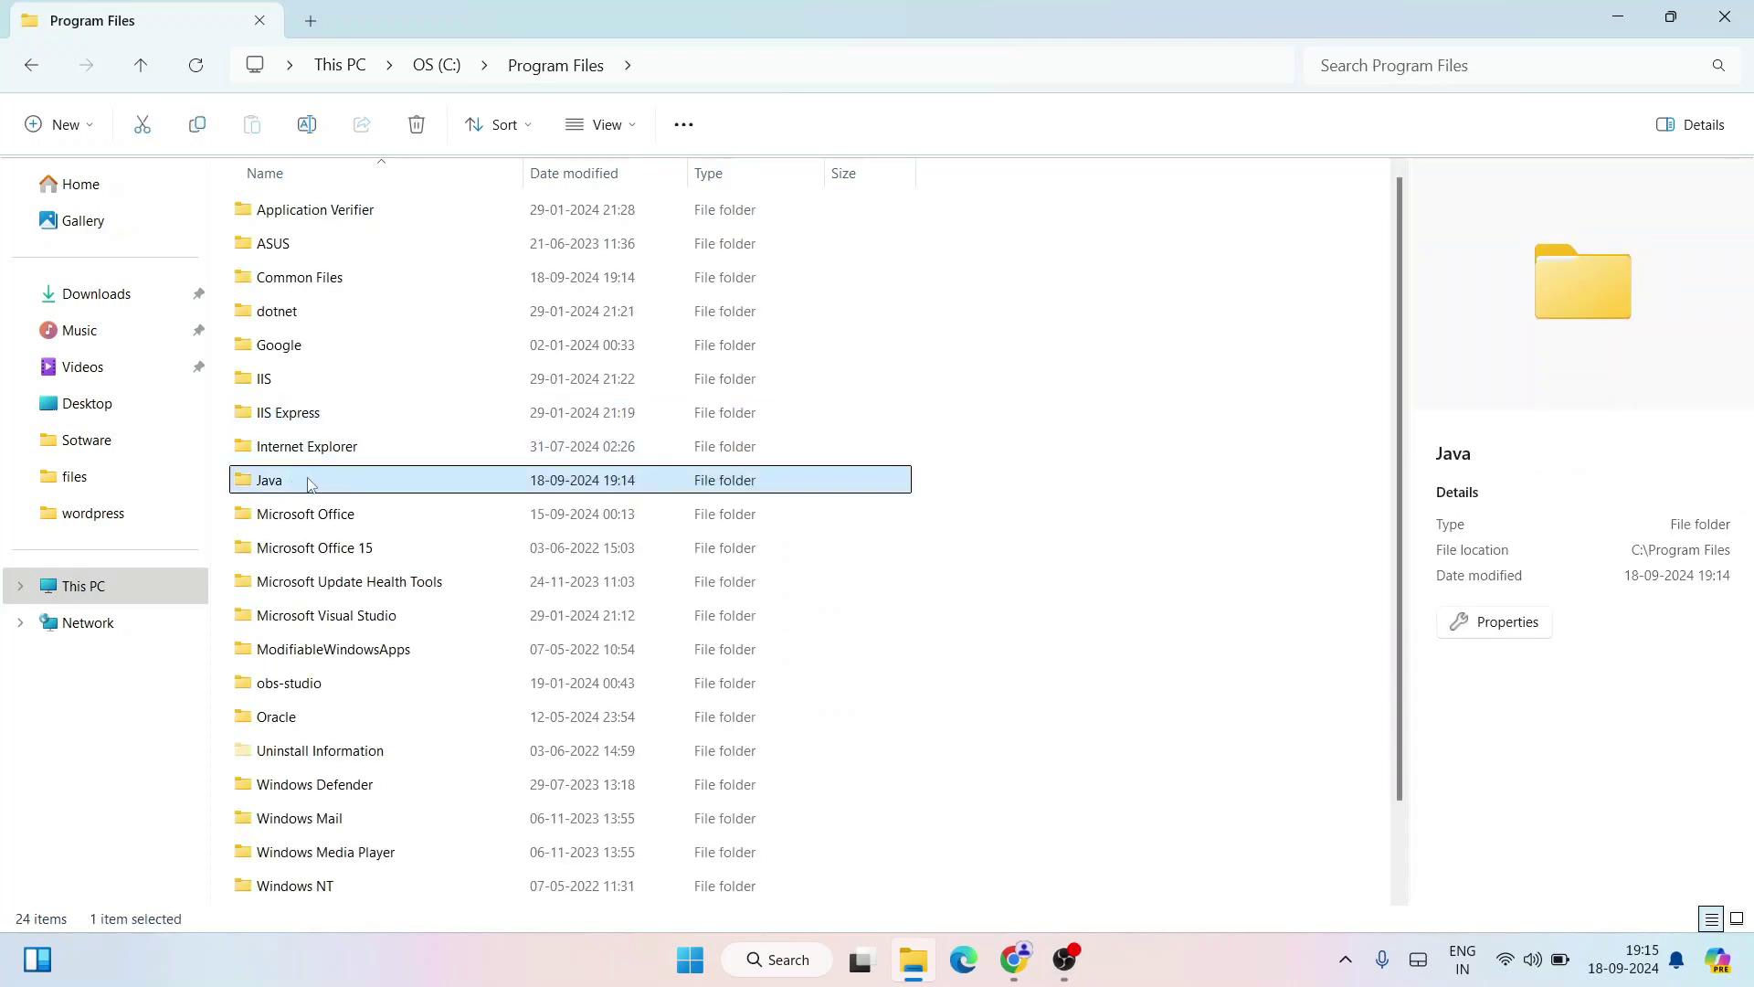
double_click(311, 485)
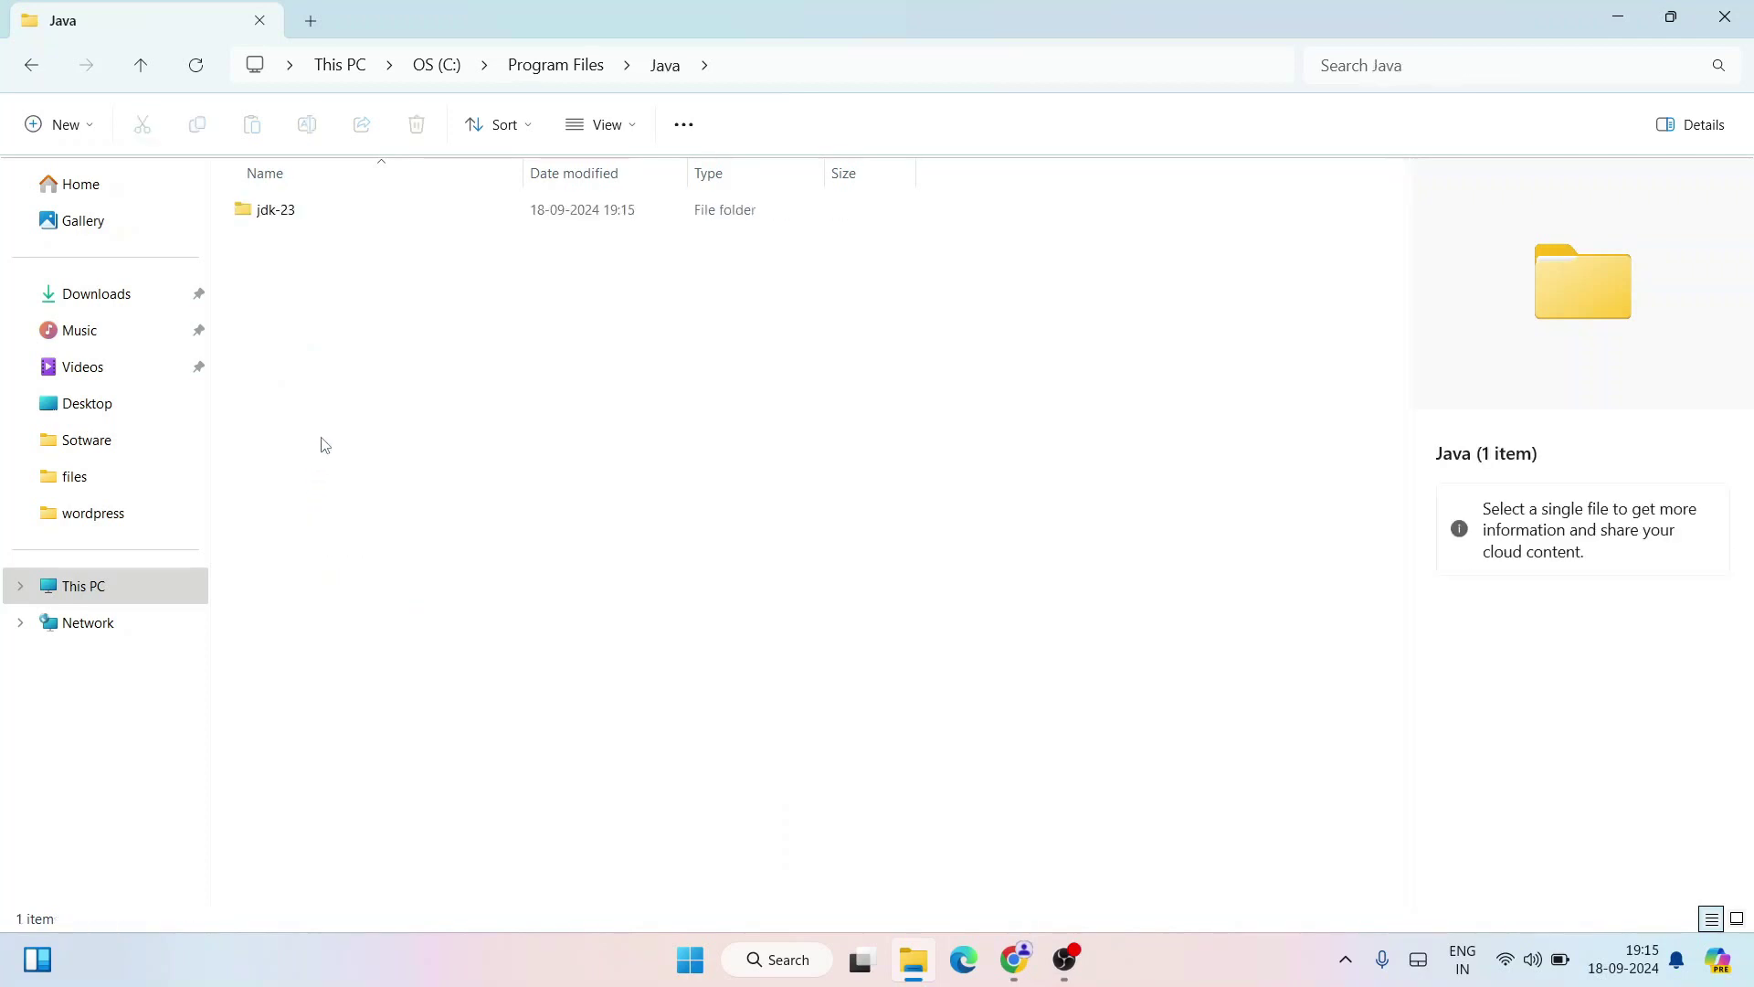
click(318, 210)
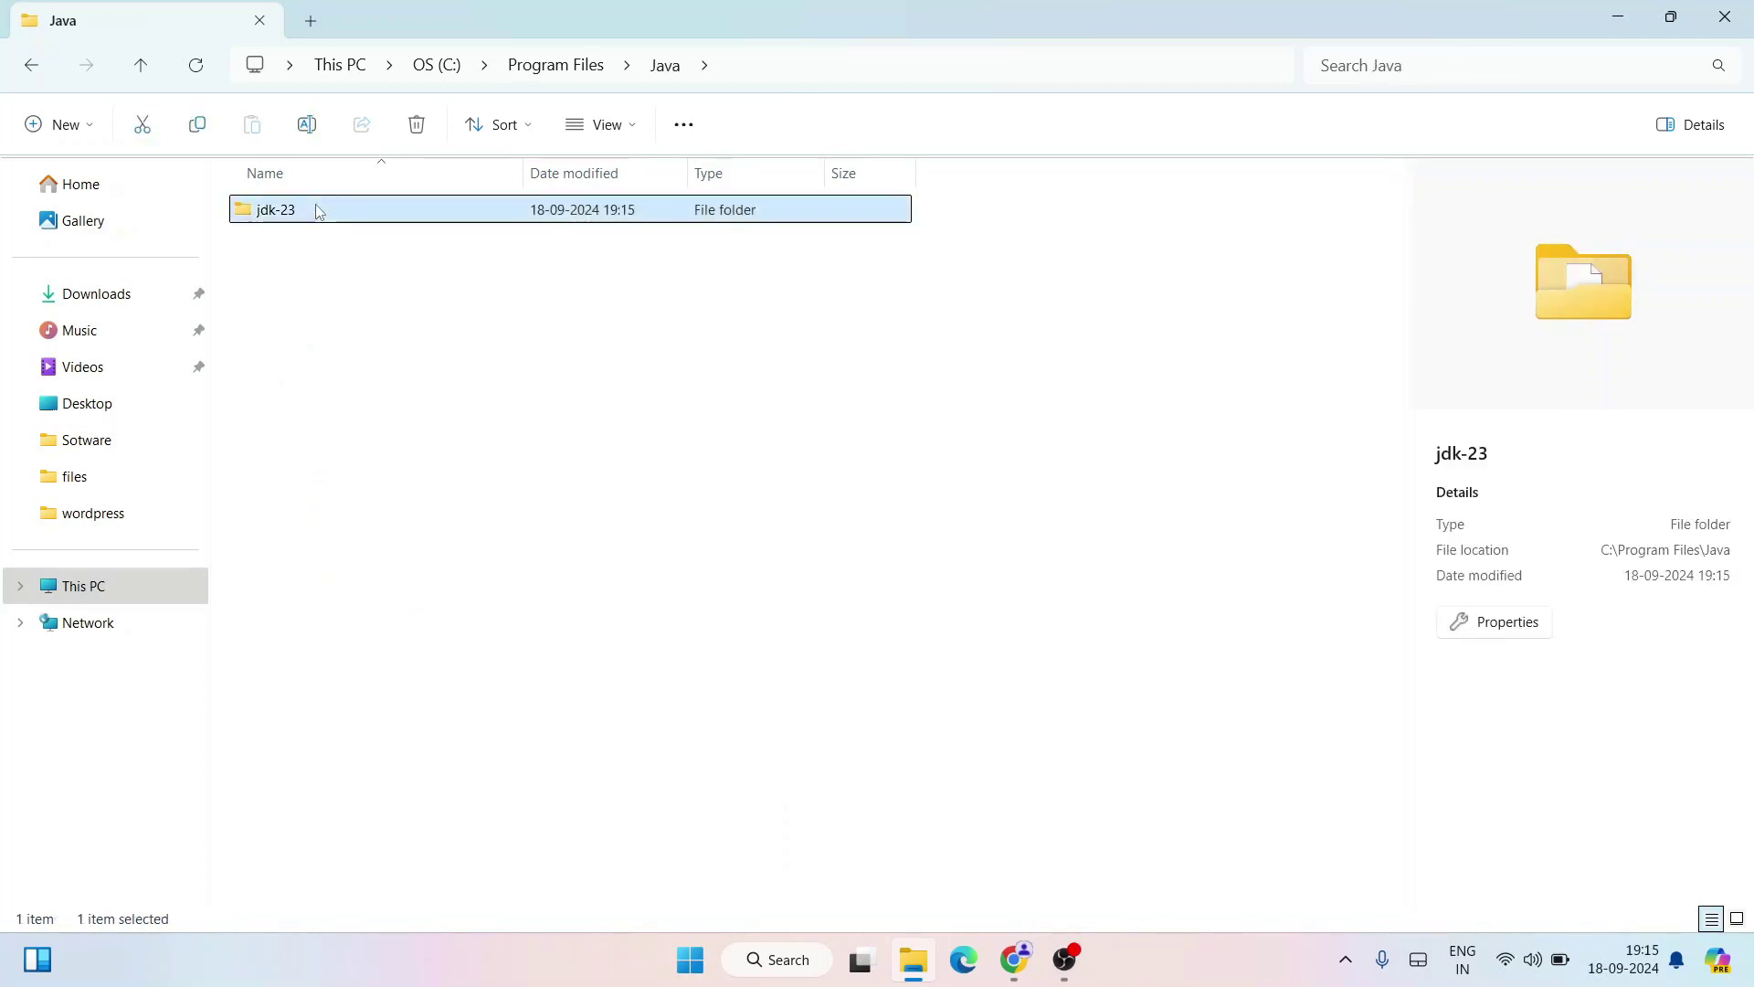
double_click(293, 218)
click(317, 222)
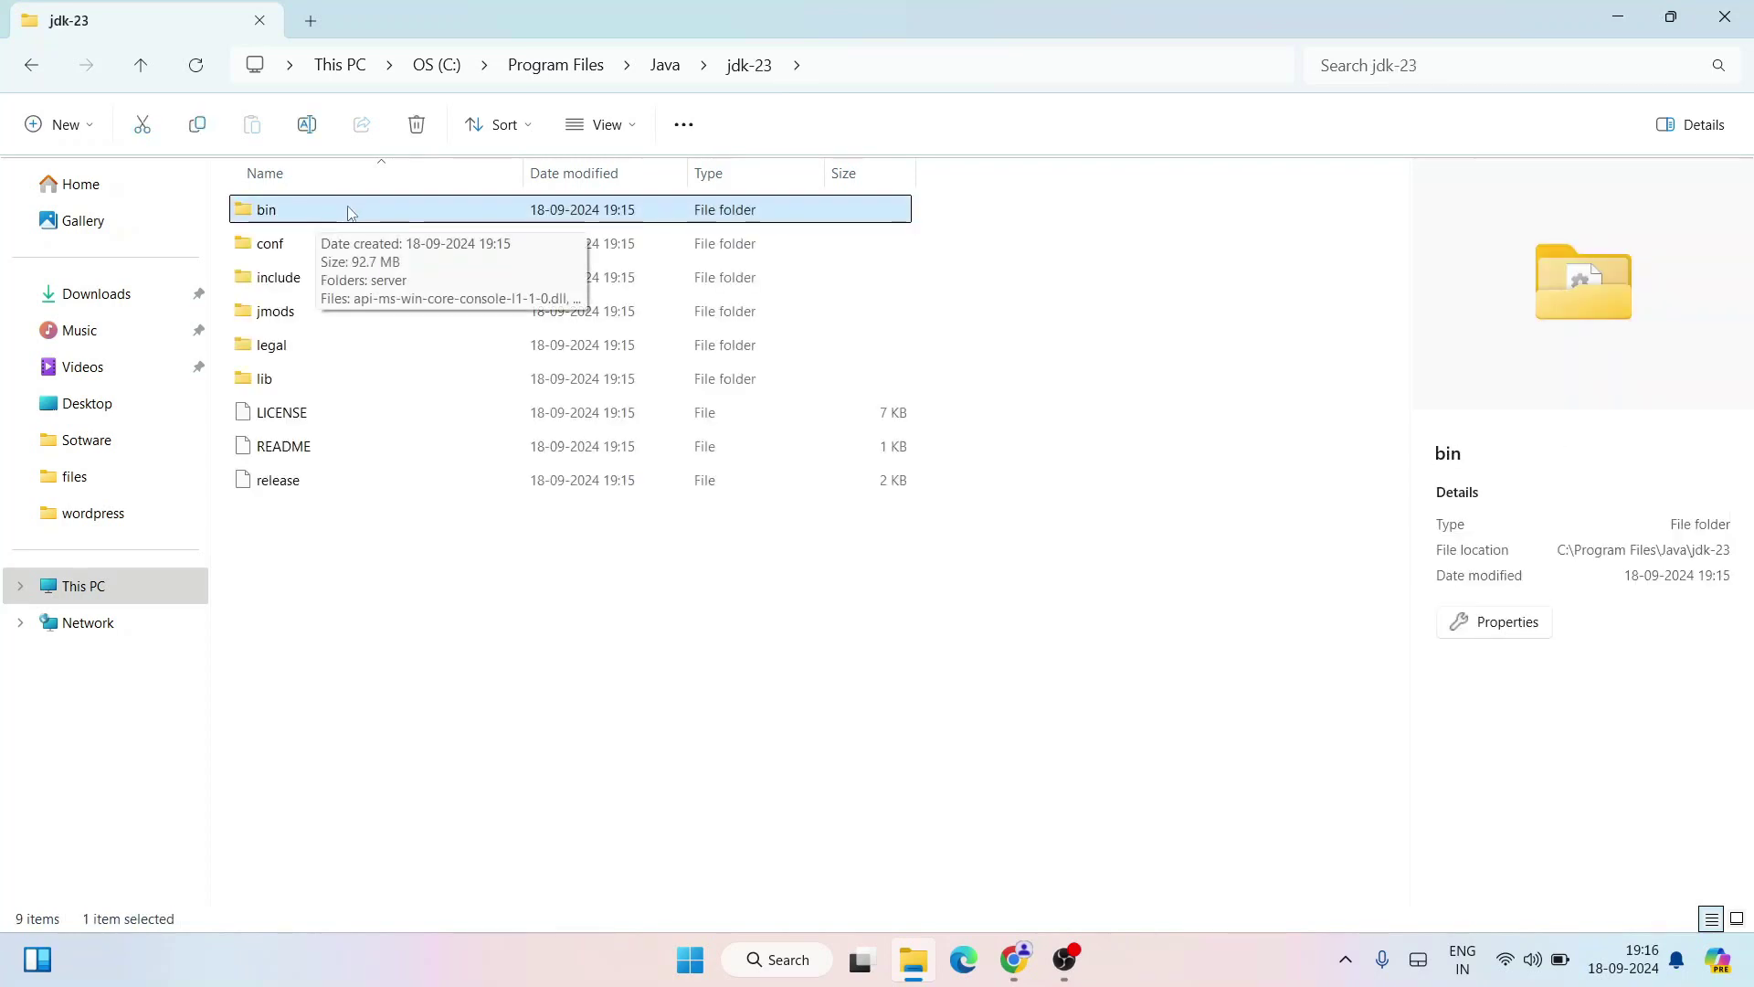
double_click(348, 211)
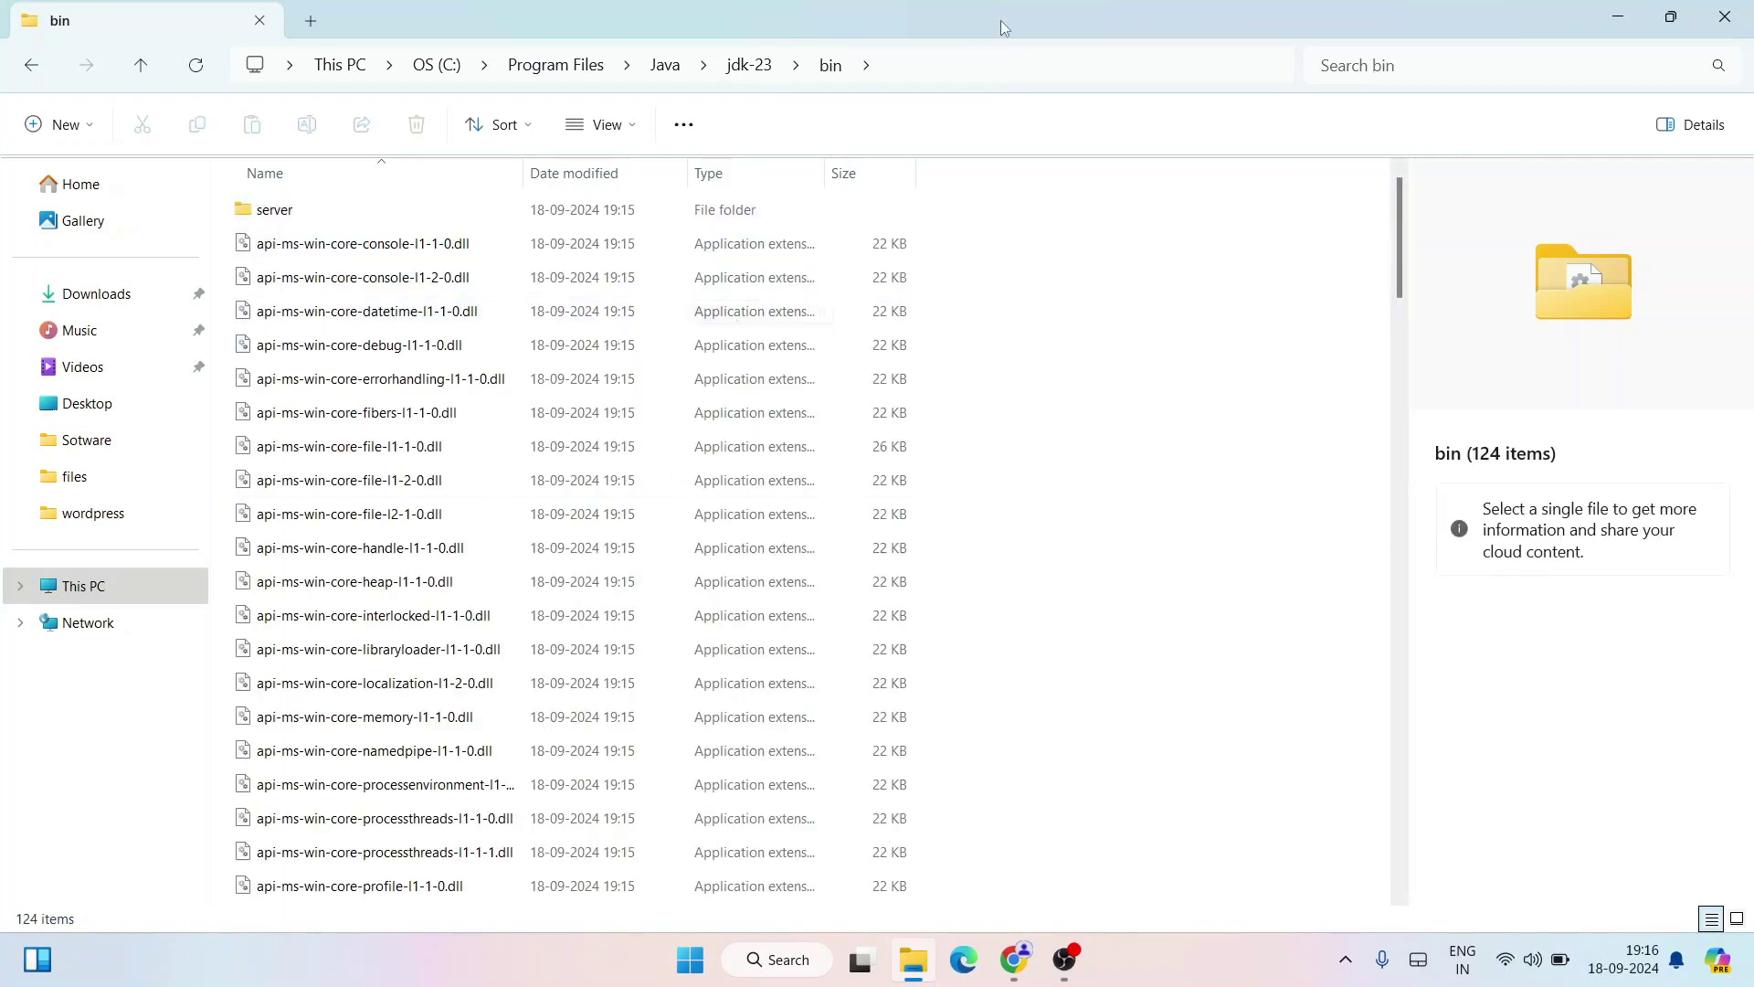
Step: Copy the bin folder's path from the address bar and minimize File Explorer
click(827, 60)
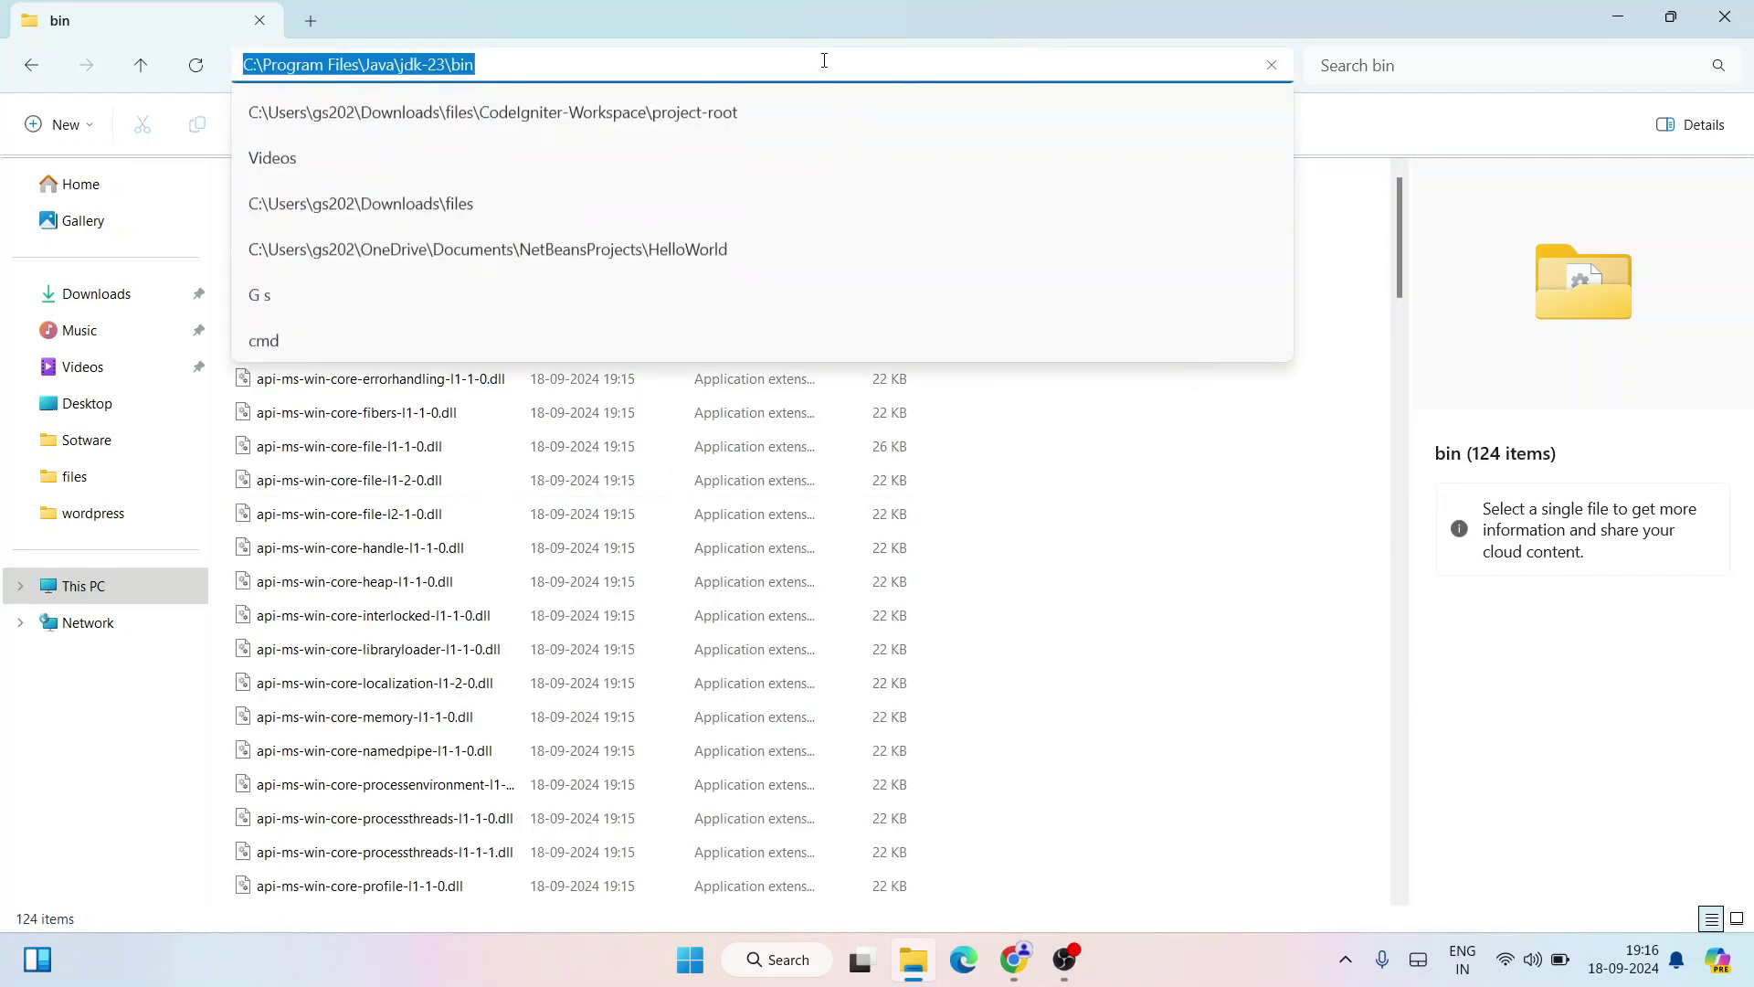
right_click(884, 66)
click(937, 125)
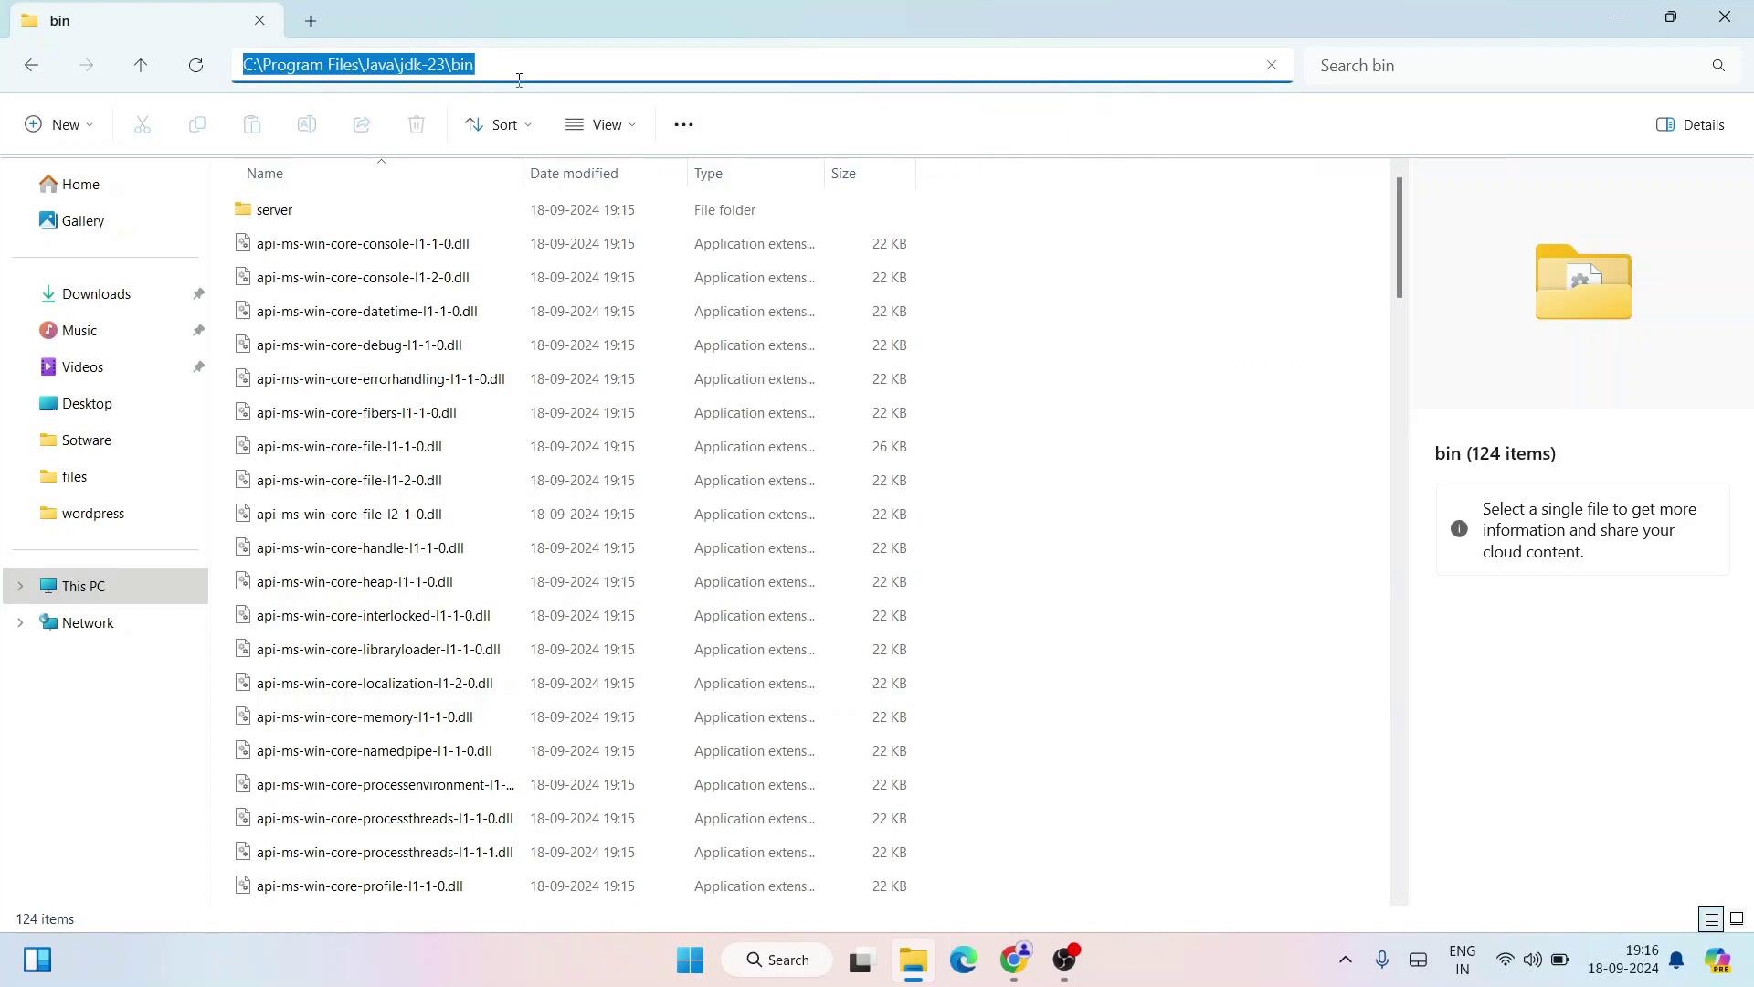
click(1616, 16)
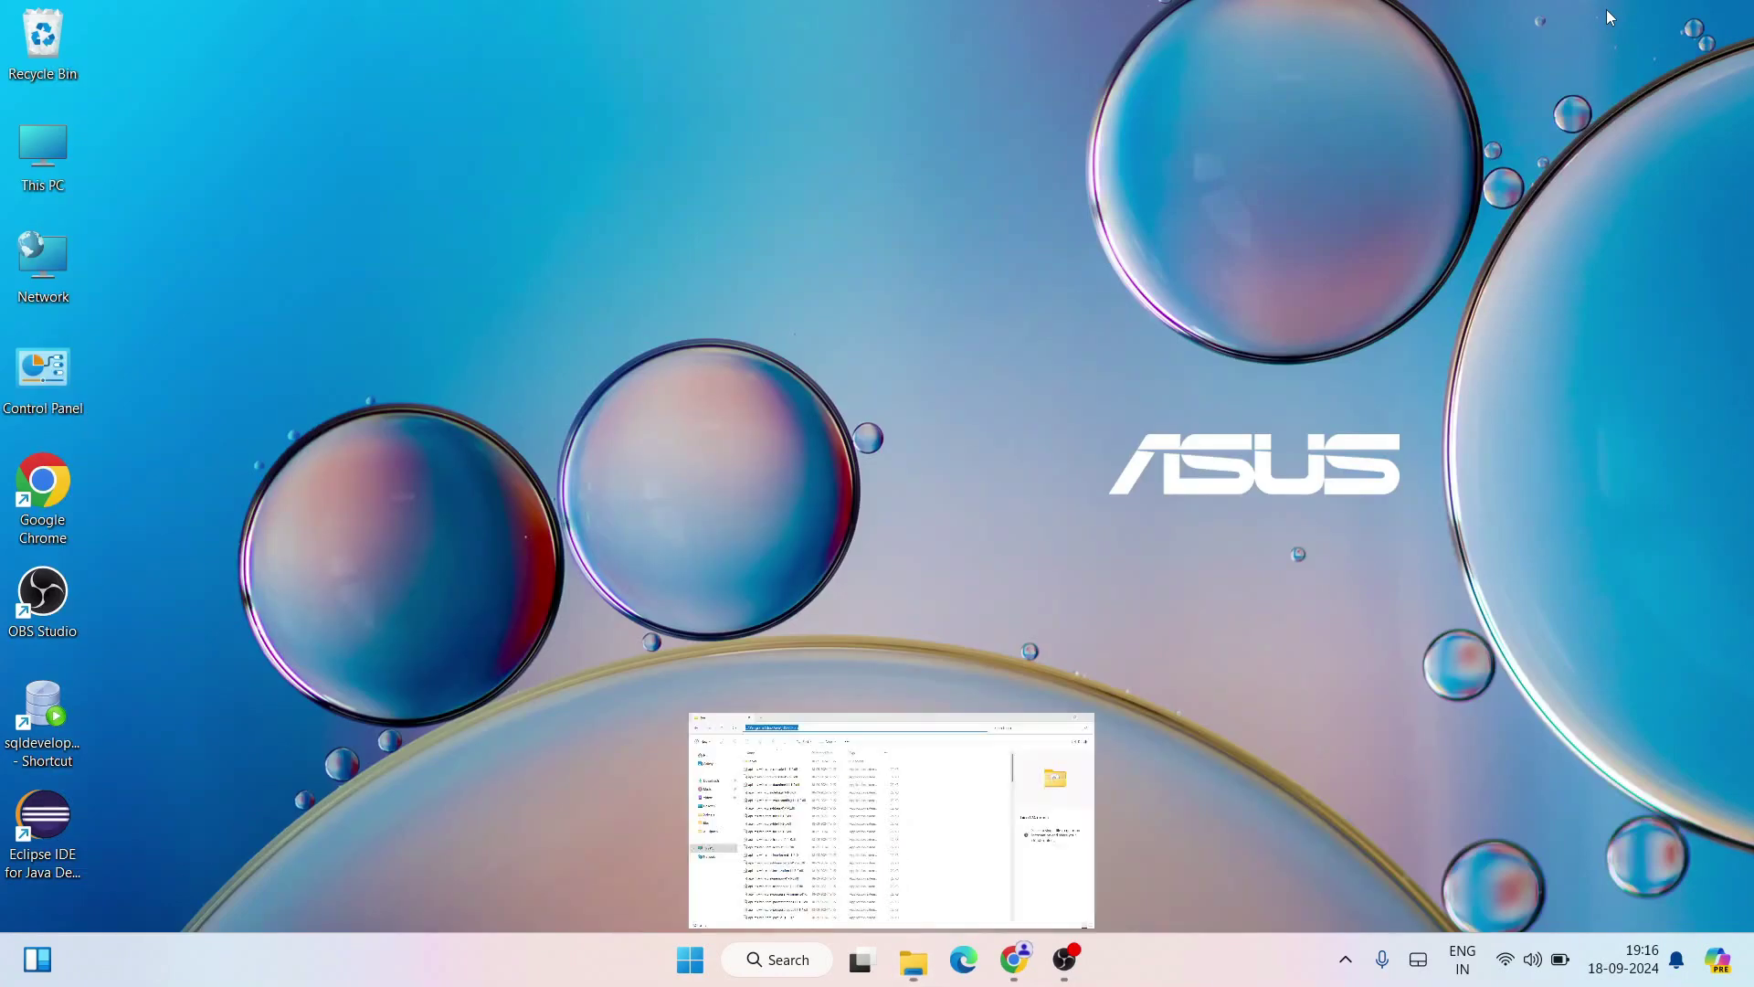
click(788, 967)
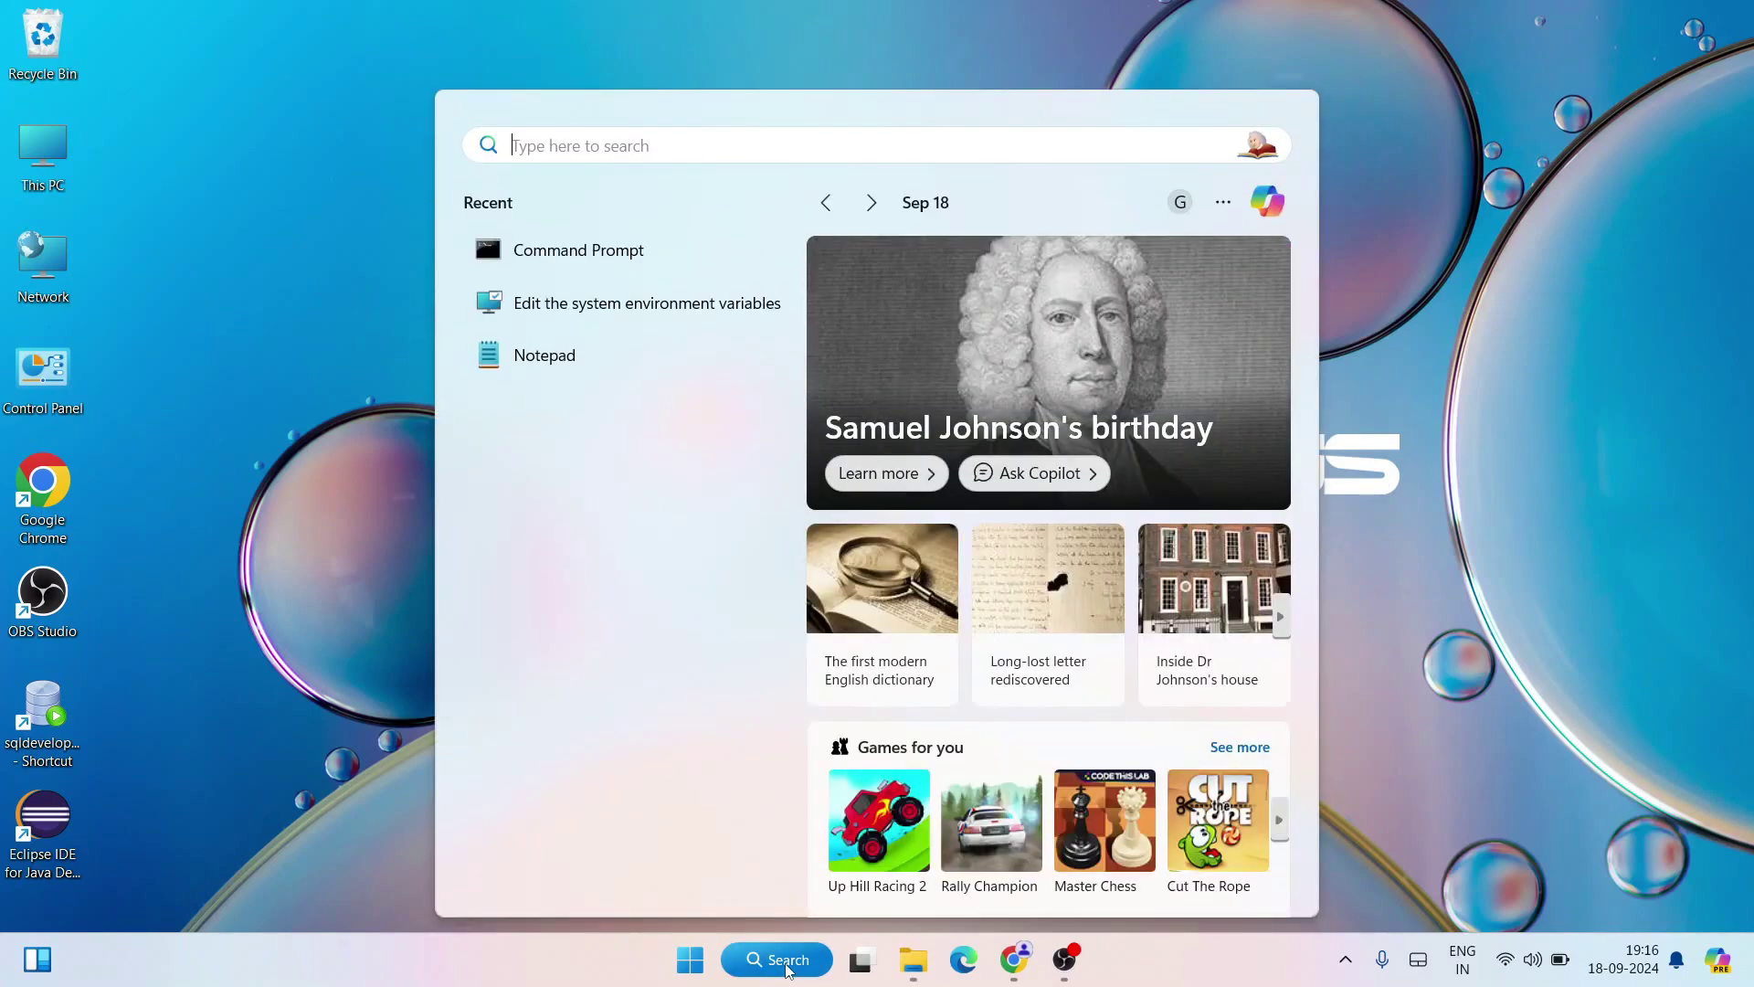
Step: Search 'environ' to open System Properties, then its Environment Variables window
text(env)
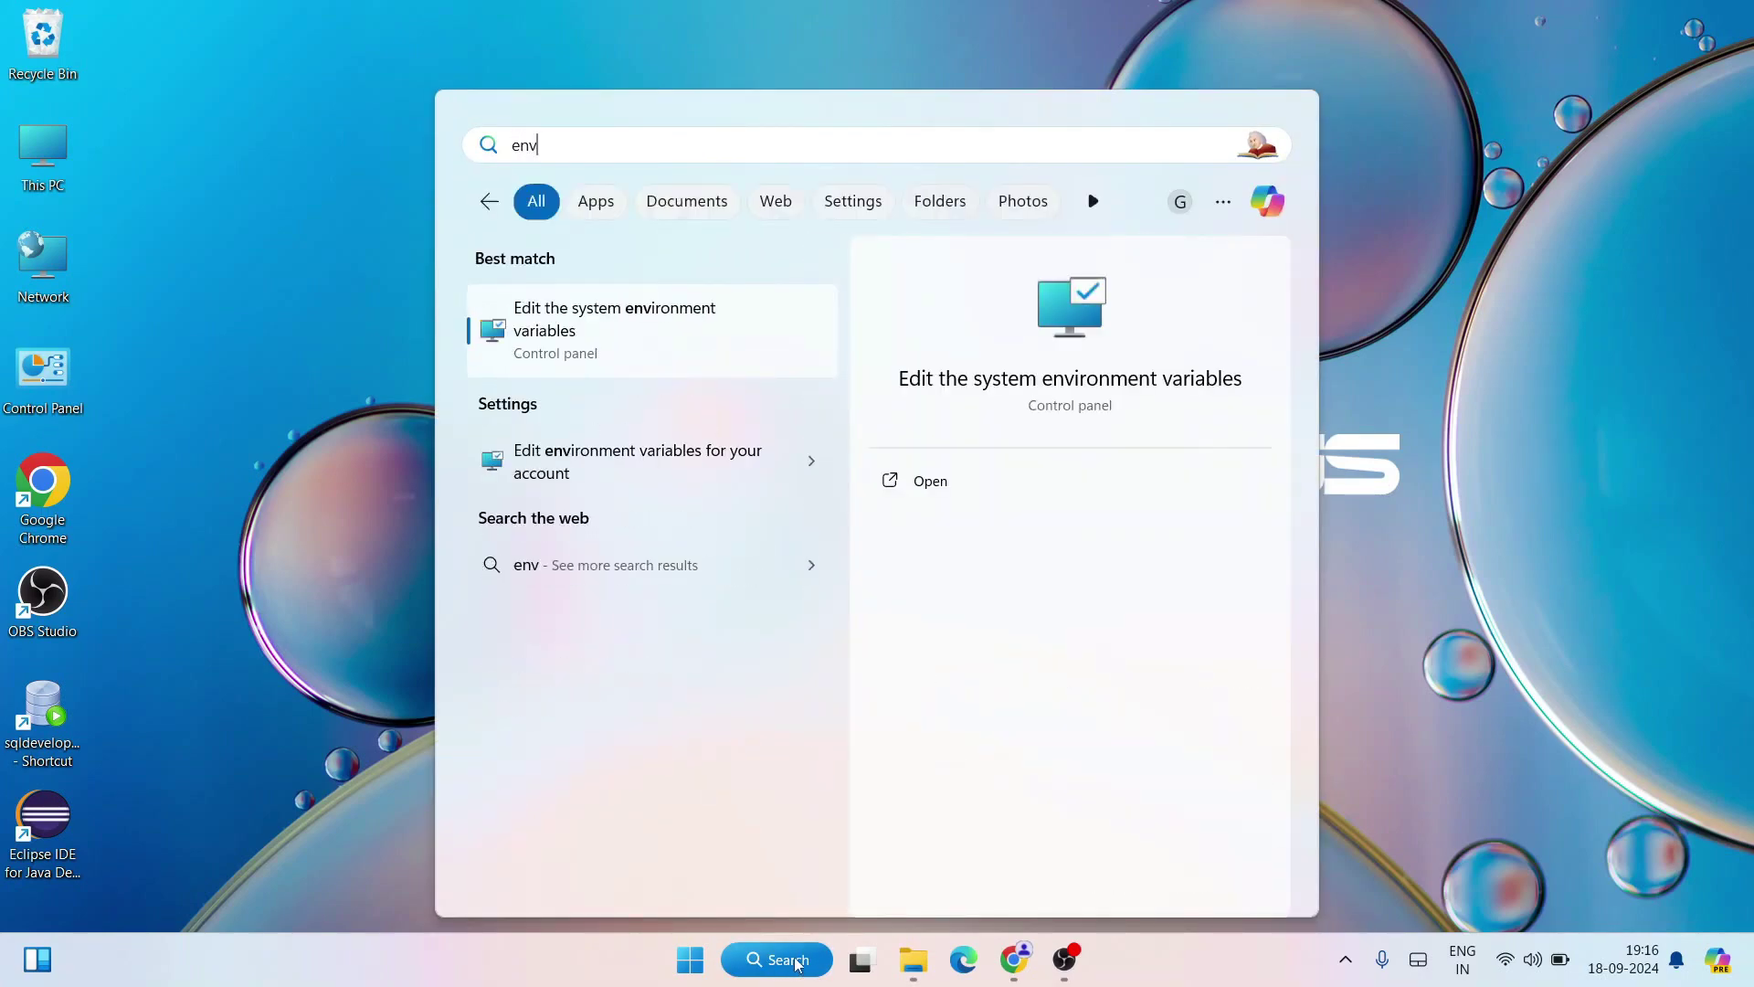
text(iron)
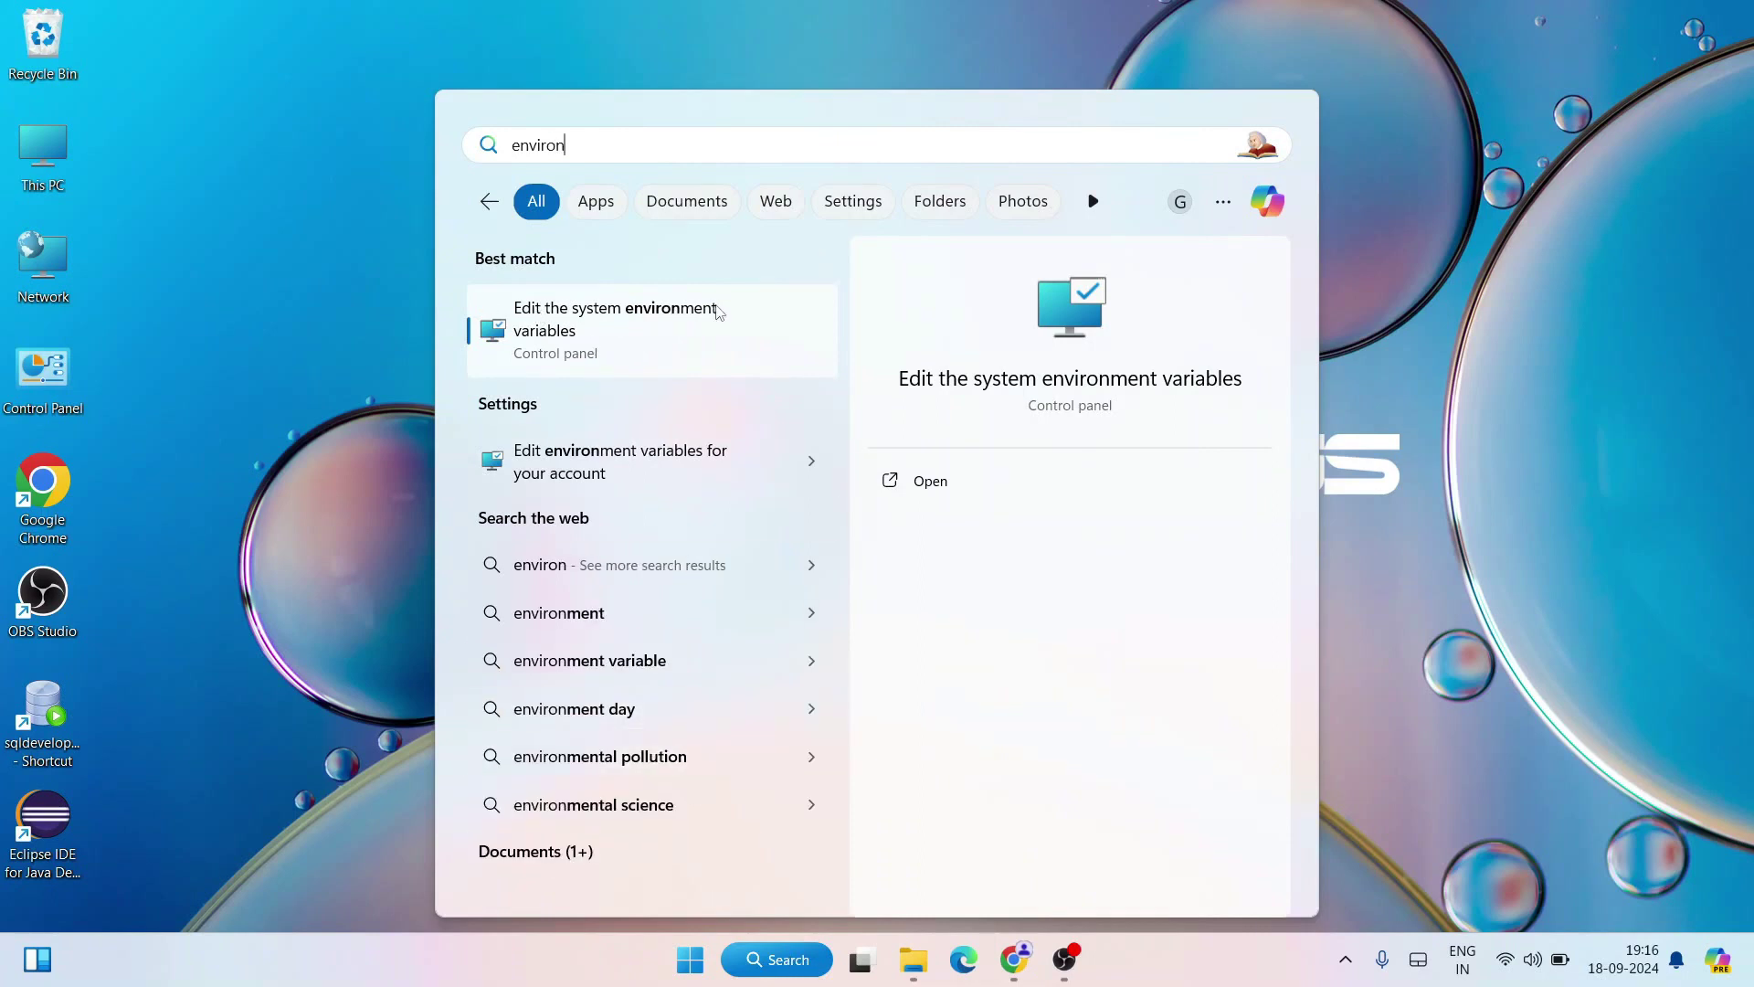
click(613, 327)
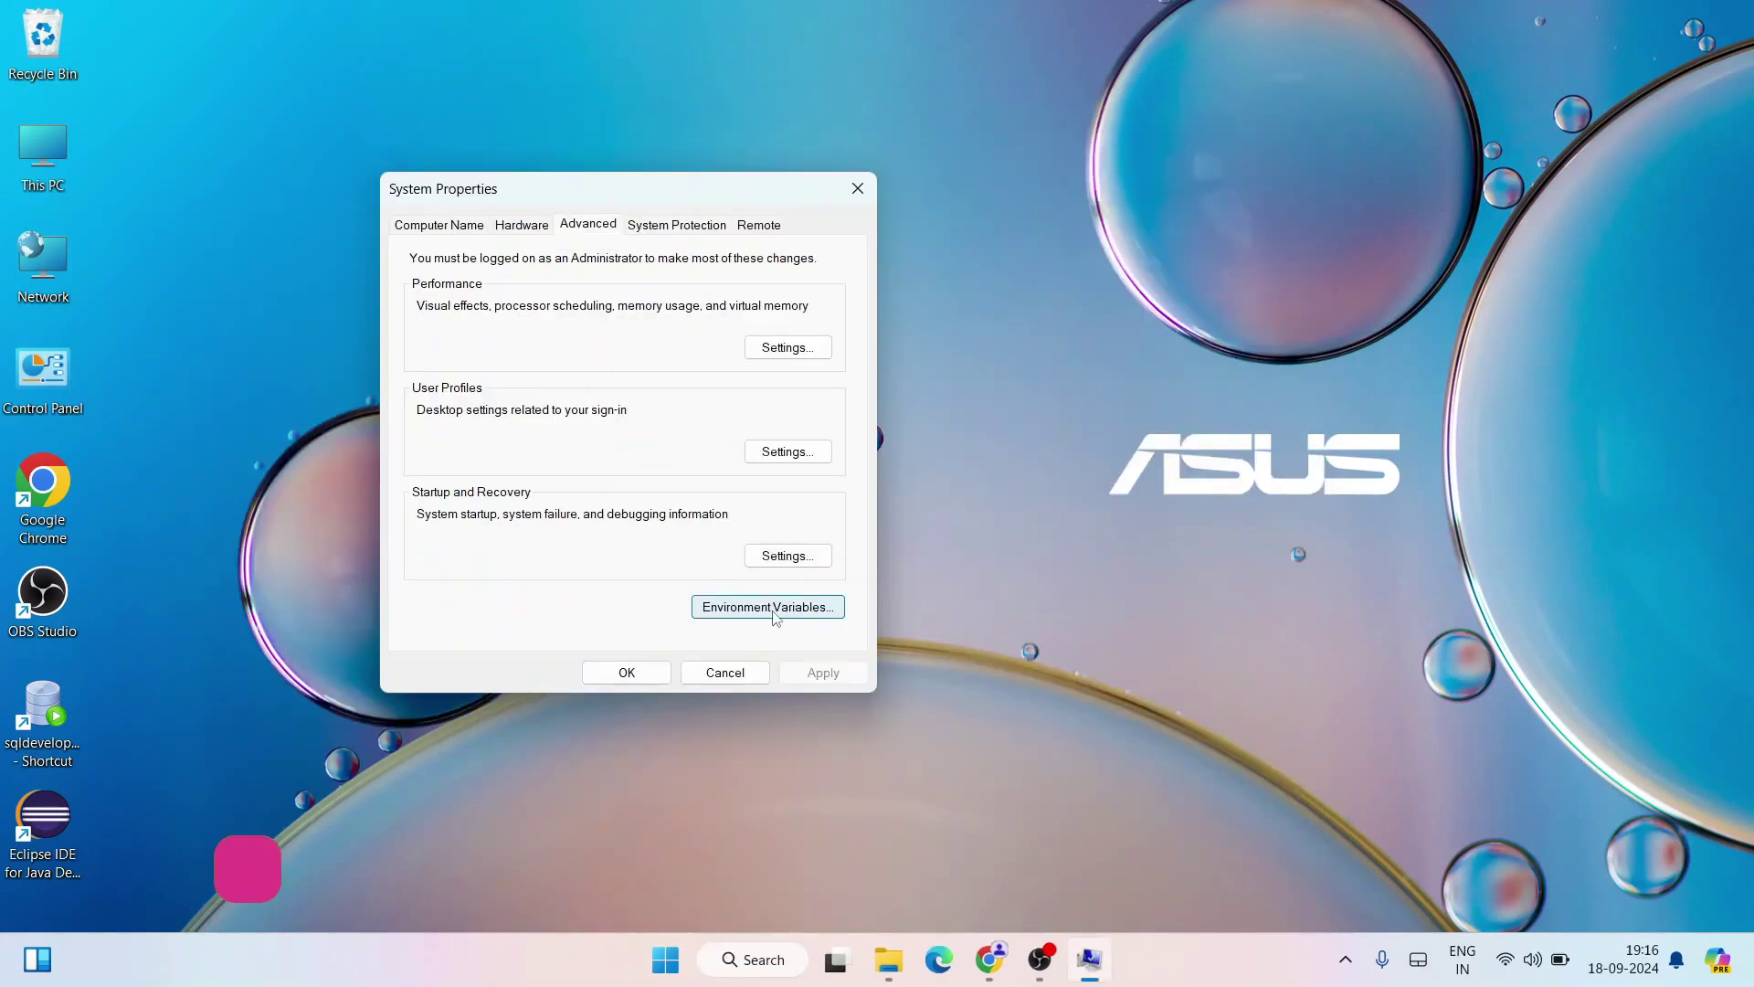
click(773, 614)
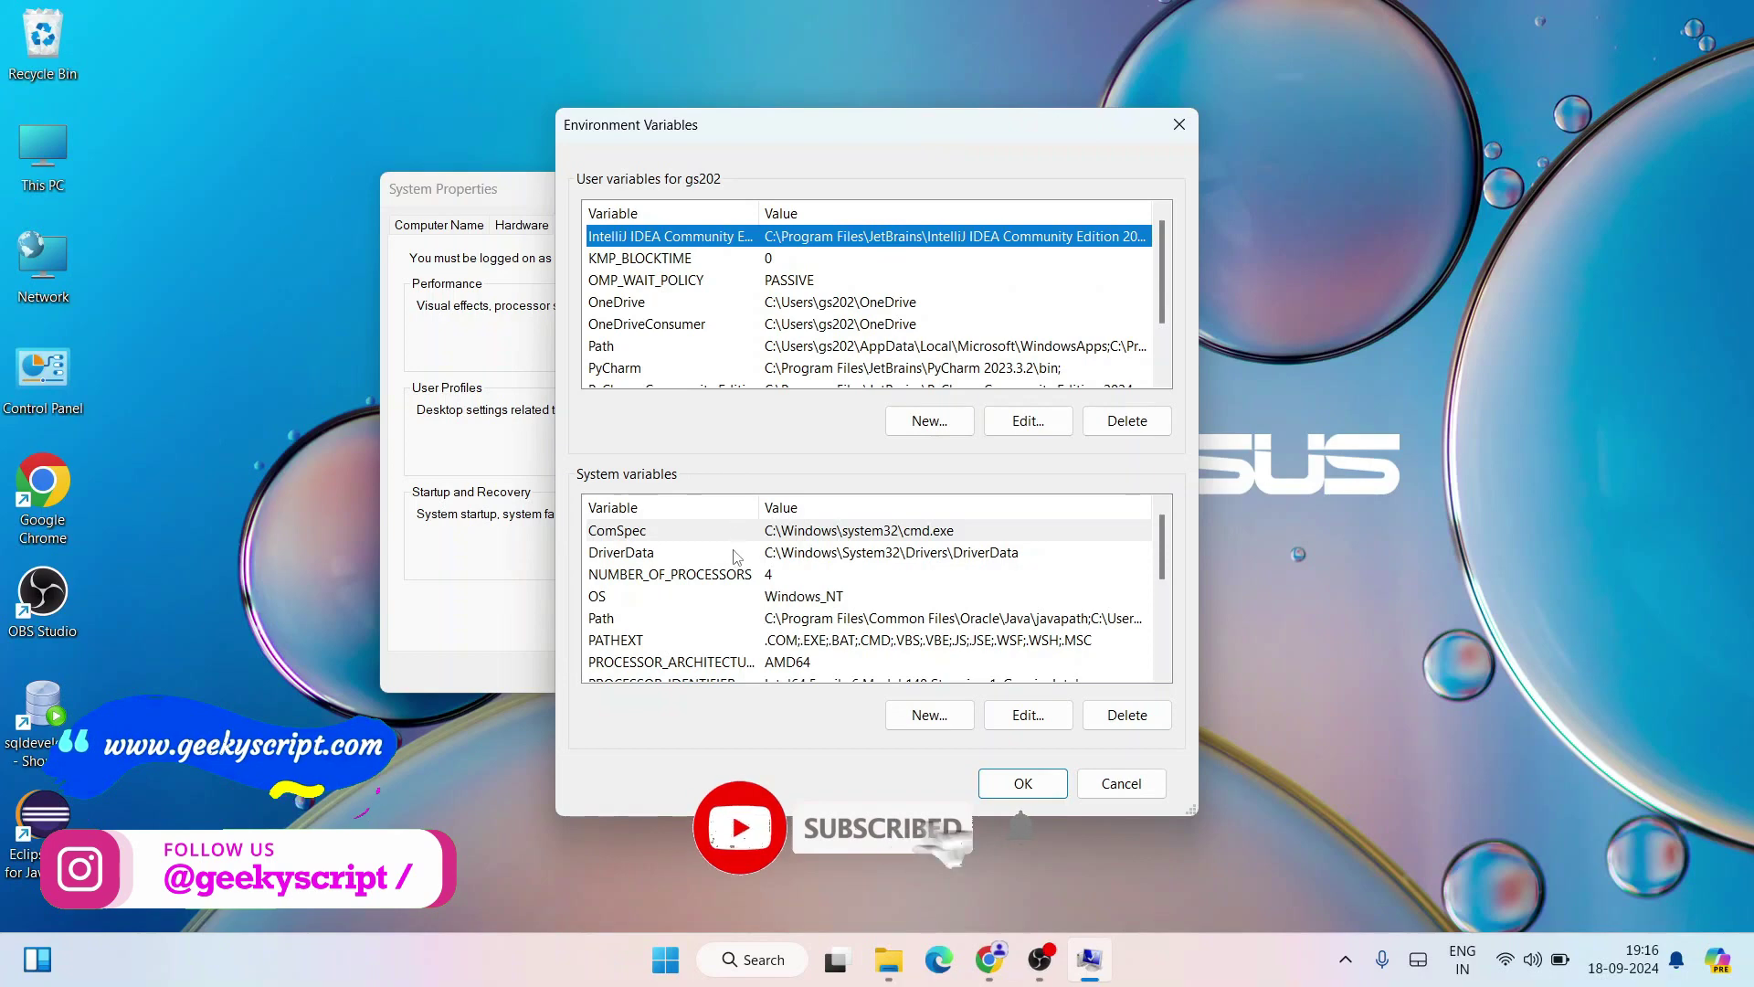
Step: Edit the system Path variable and paste C:\Program Files\Java\jdk-23\bin as a new entry
click(653, 623)
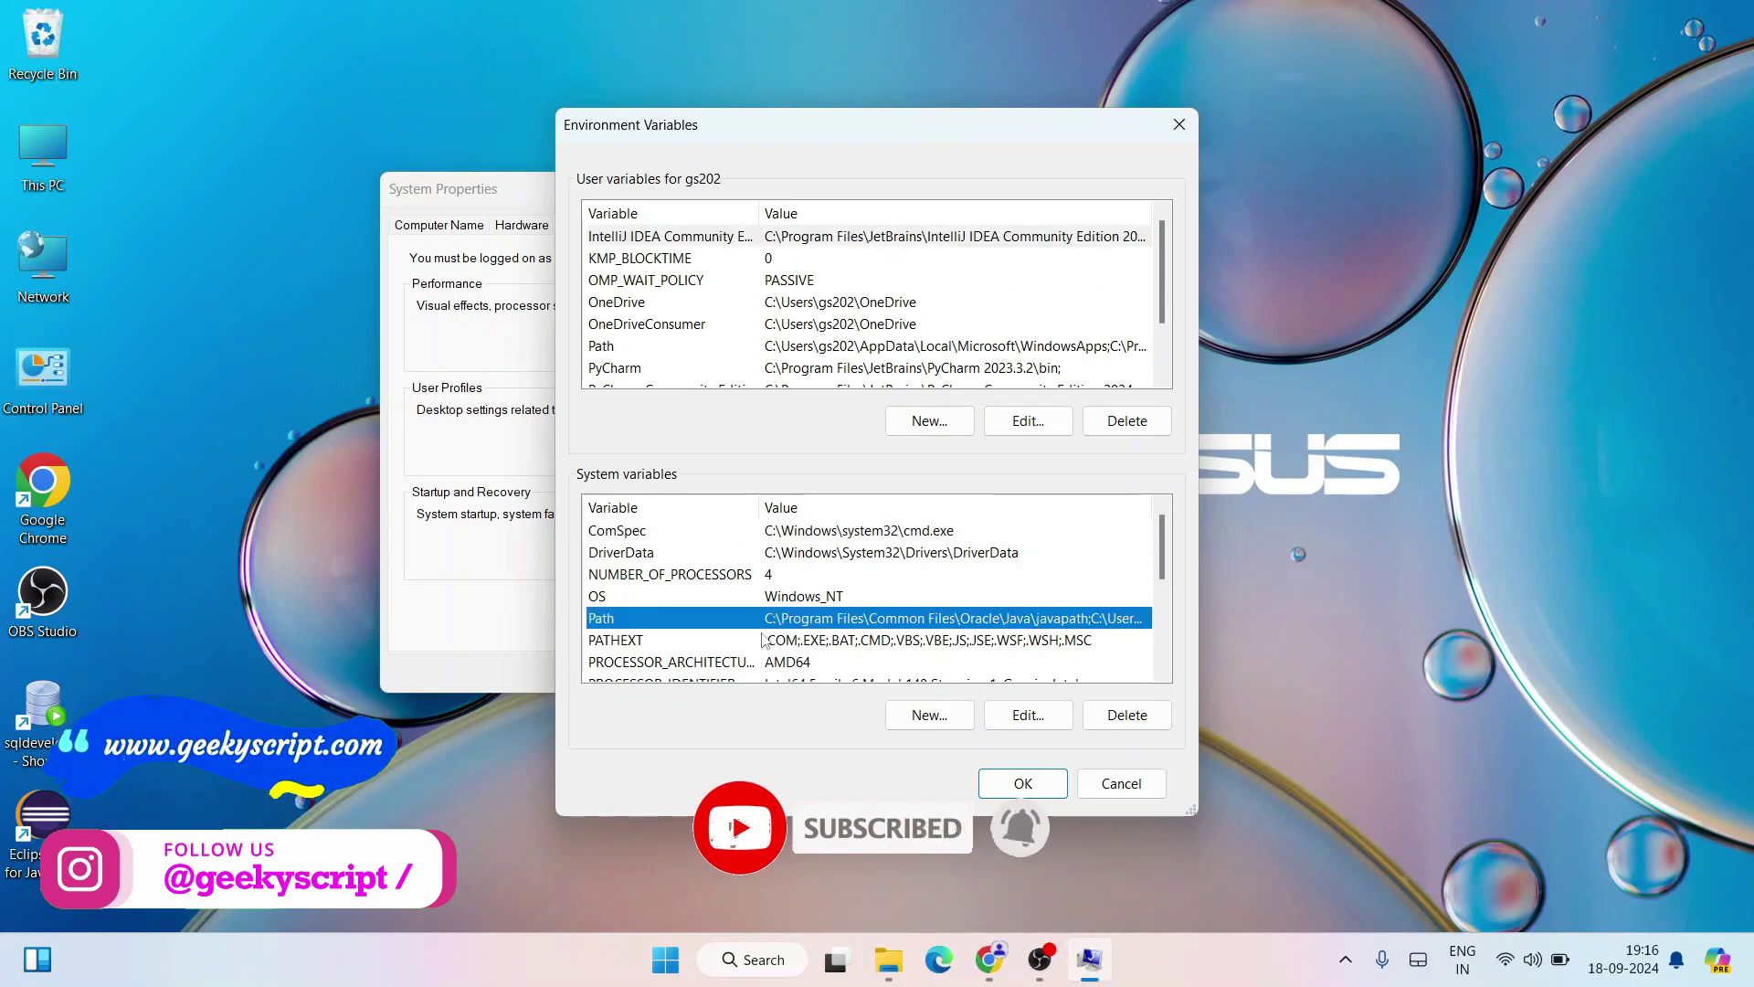
click(1030, 716)
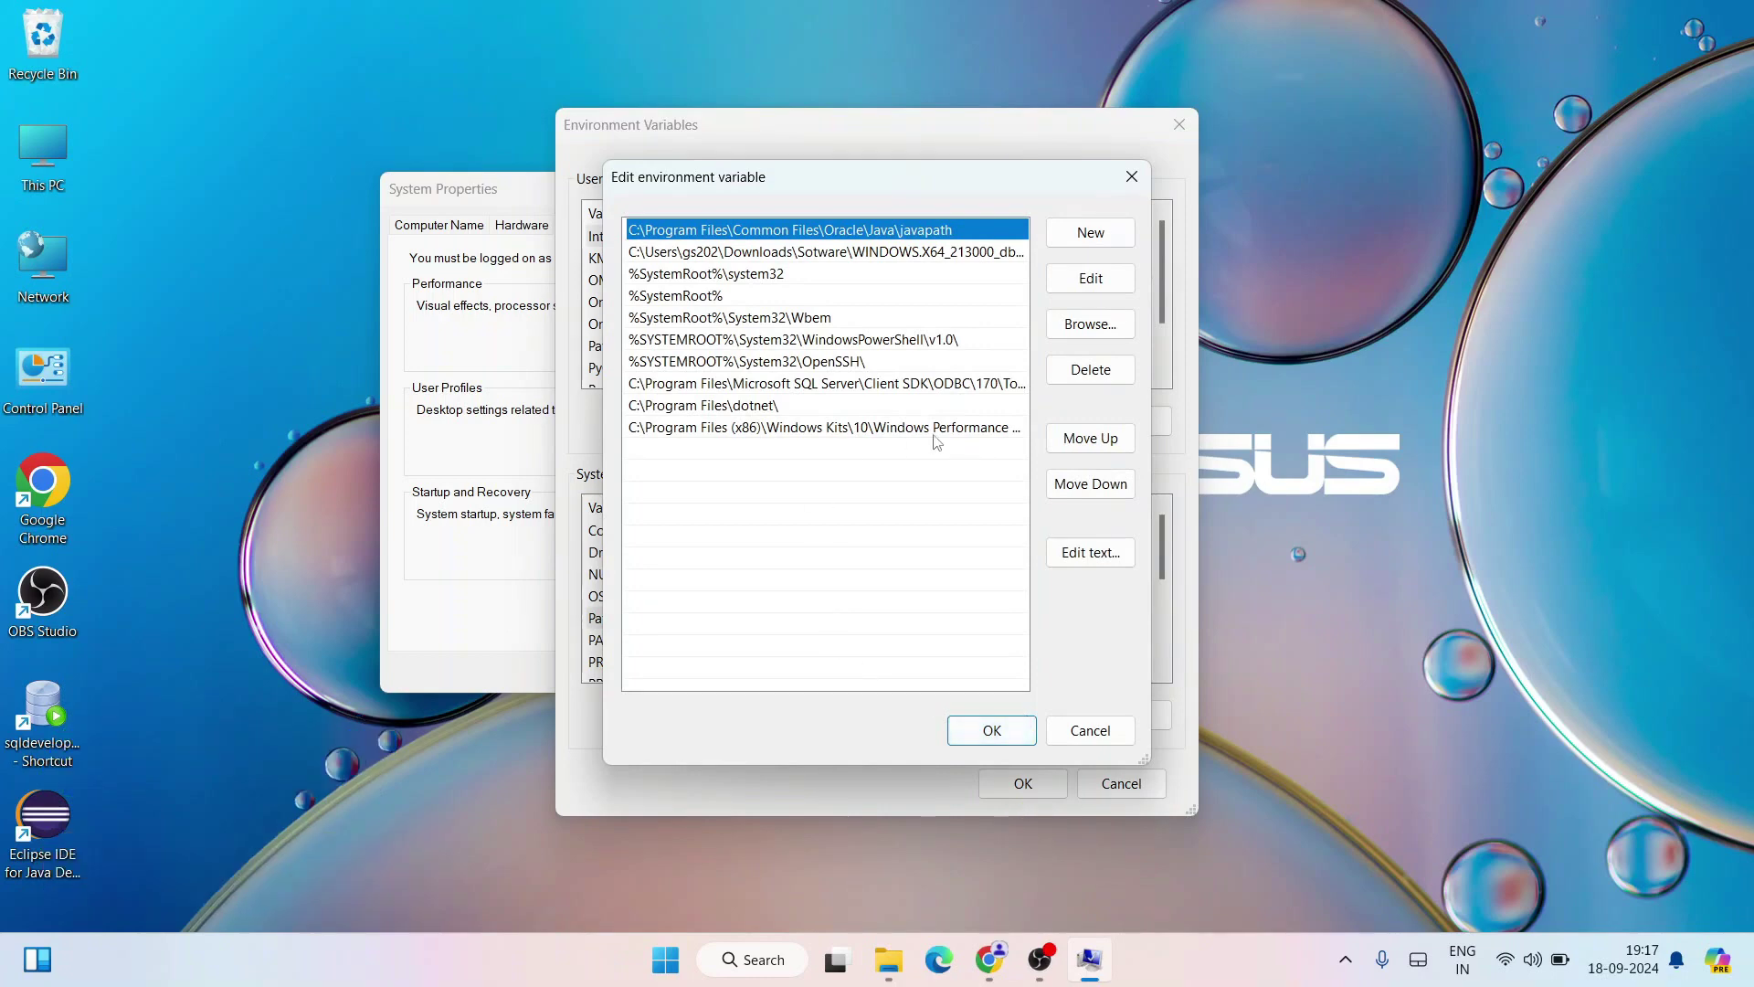
mouse_move(654, 183)
mouse_down()
mouse_move(685, 191)
mouse_move(686, 176)
mouse_up()
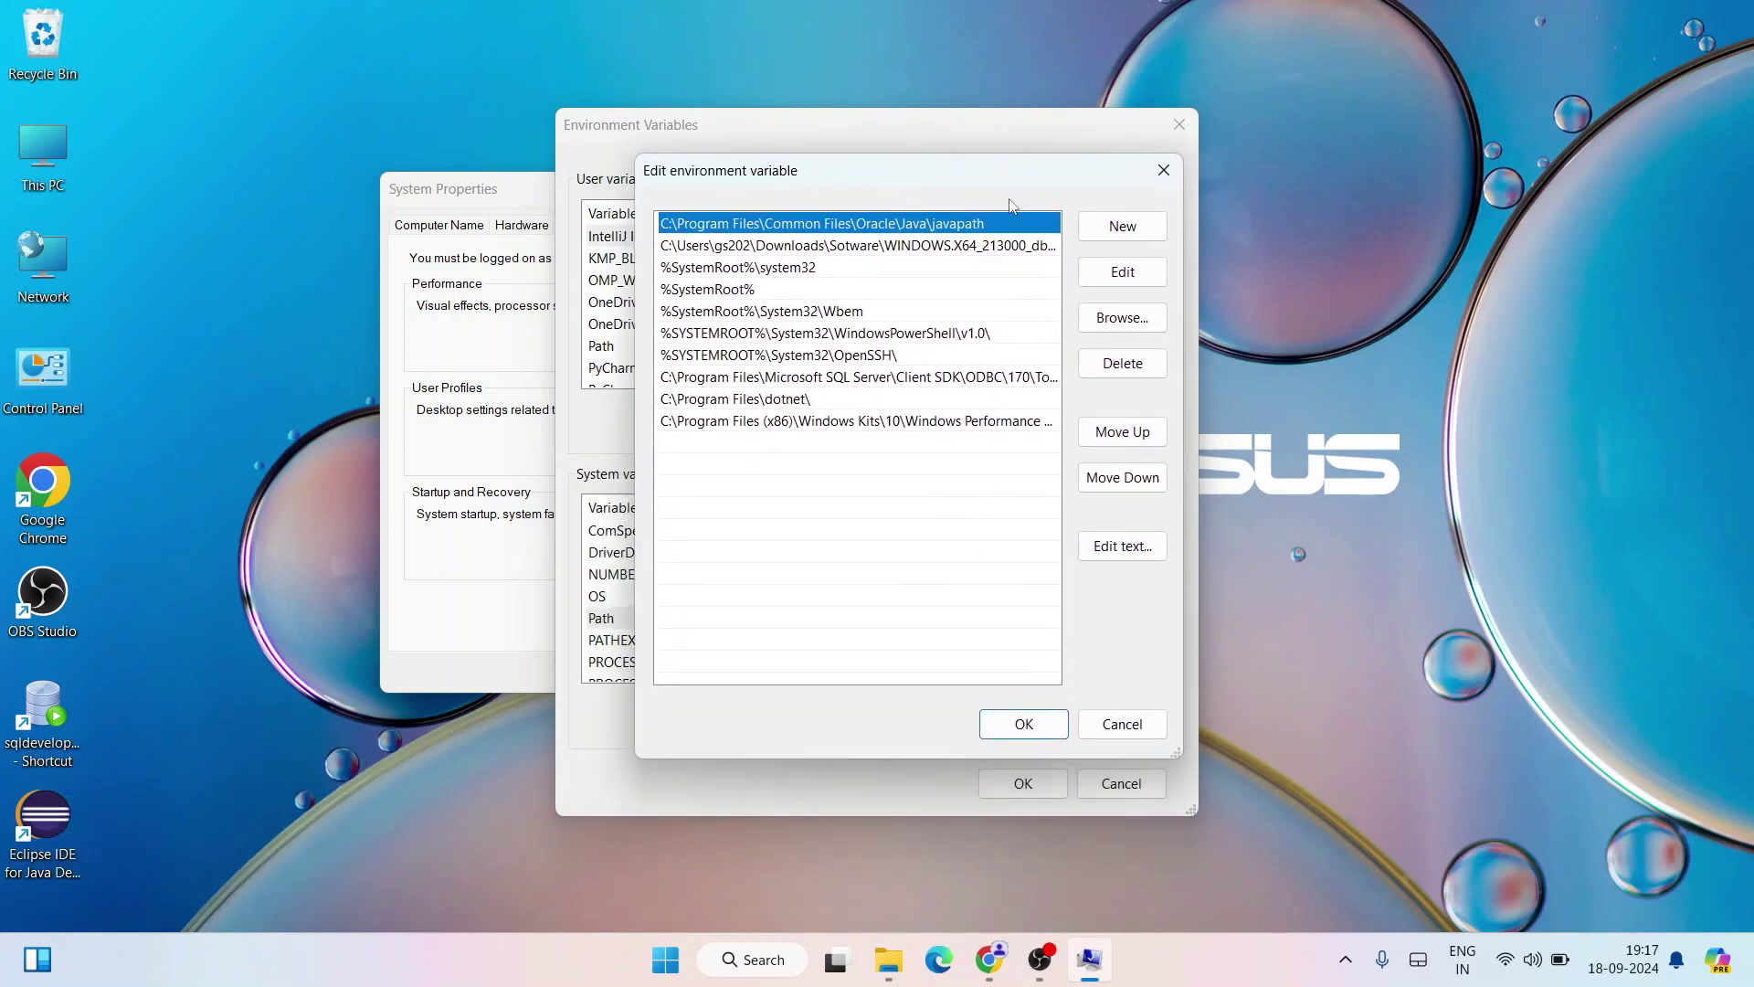
click(1110, 237)
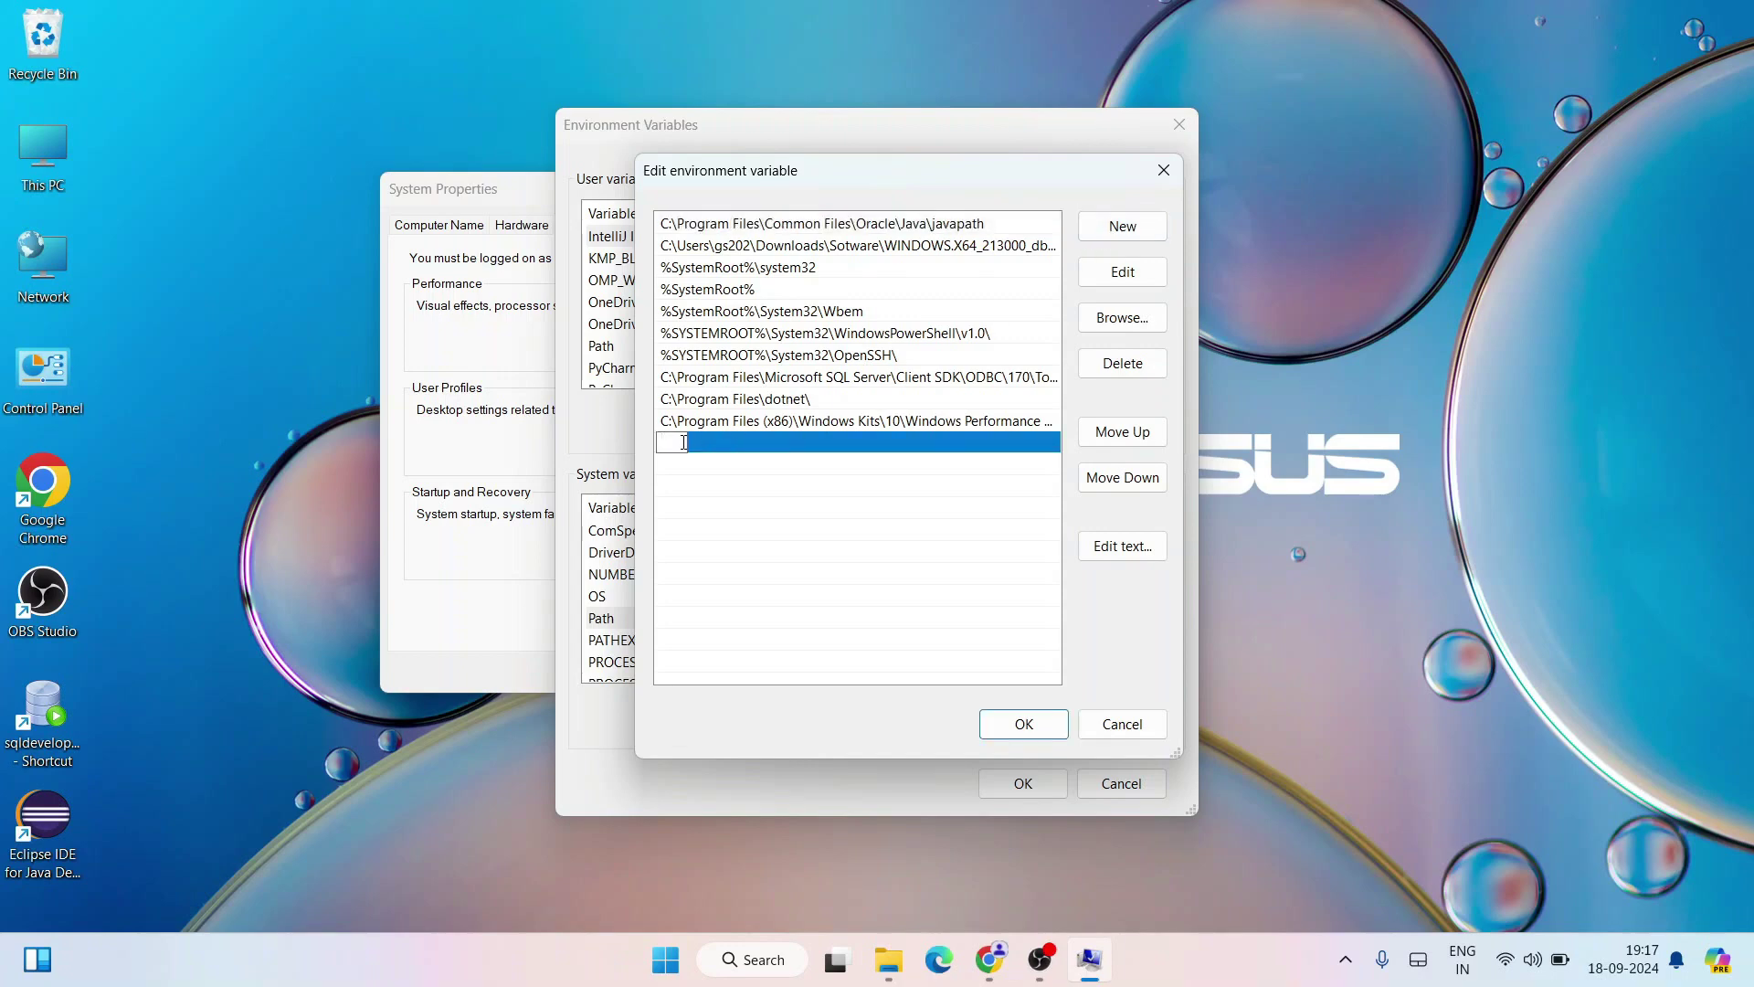
right_click(683, 442)
click(738, 541)
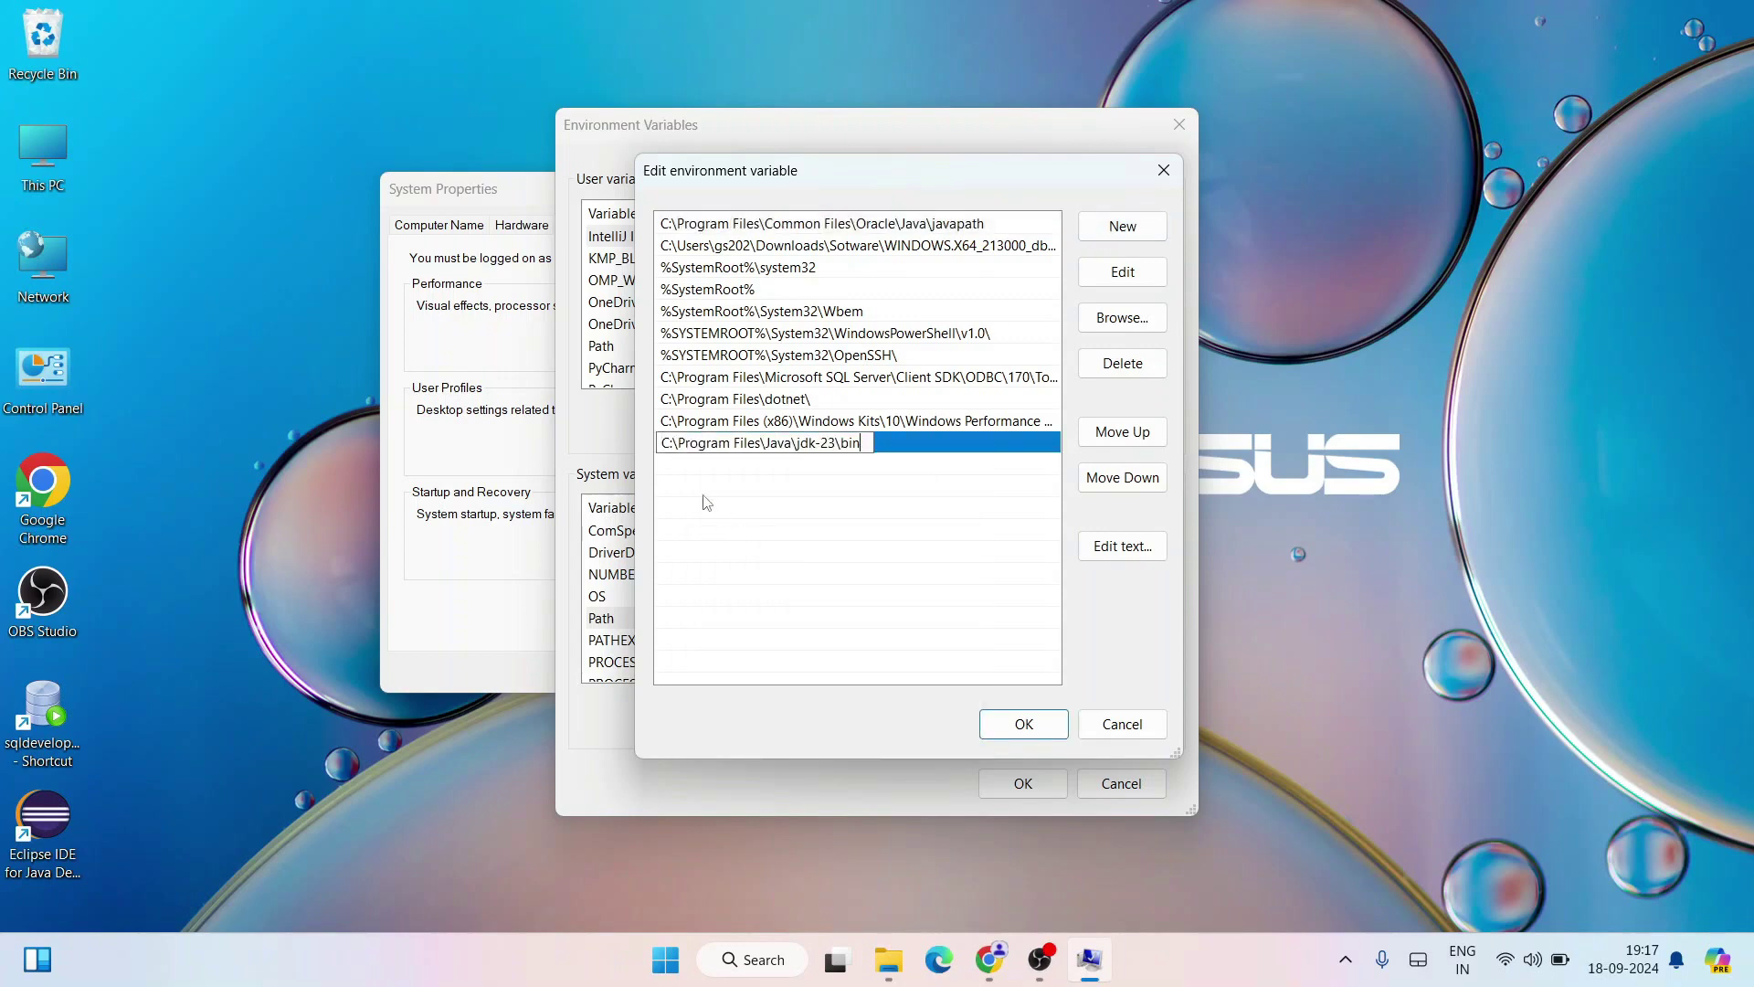
Step: Commit the new jdk-23 bin entry and save the Path changes
drag(668, 443, 794, 445)
click(791, 446)
drag(871, 444, 651, 451)
key(ctrl+c)
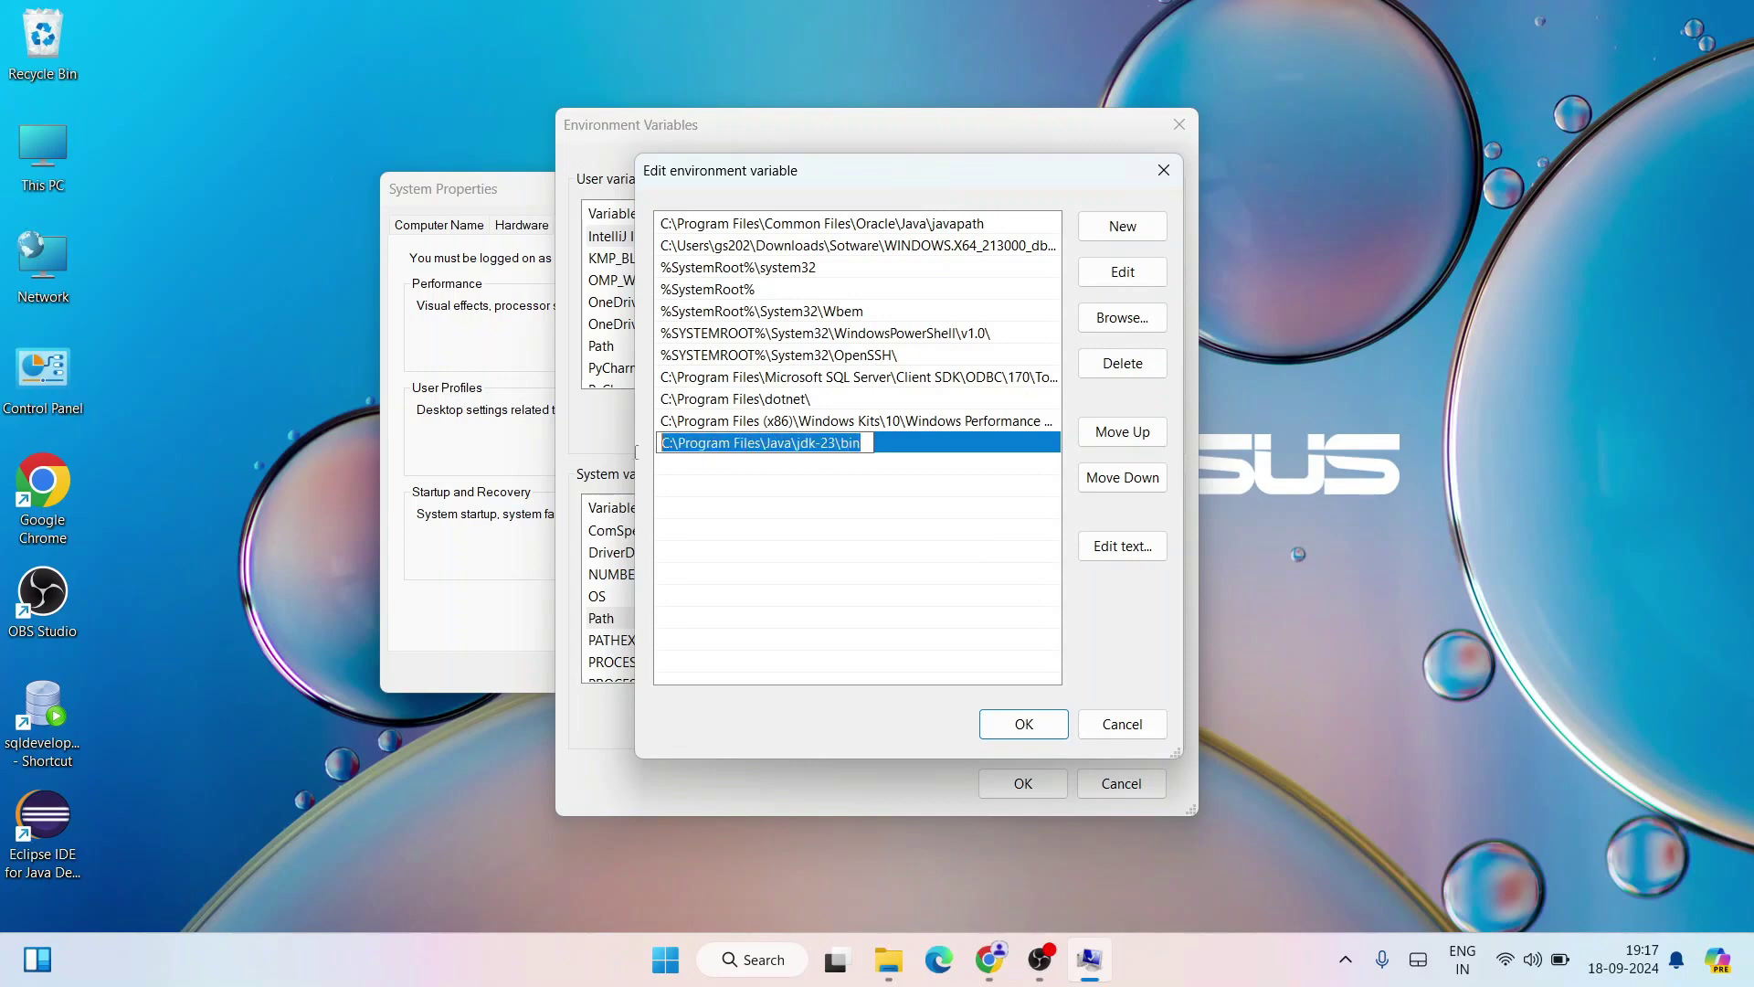
click(884, 453)
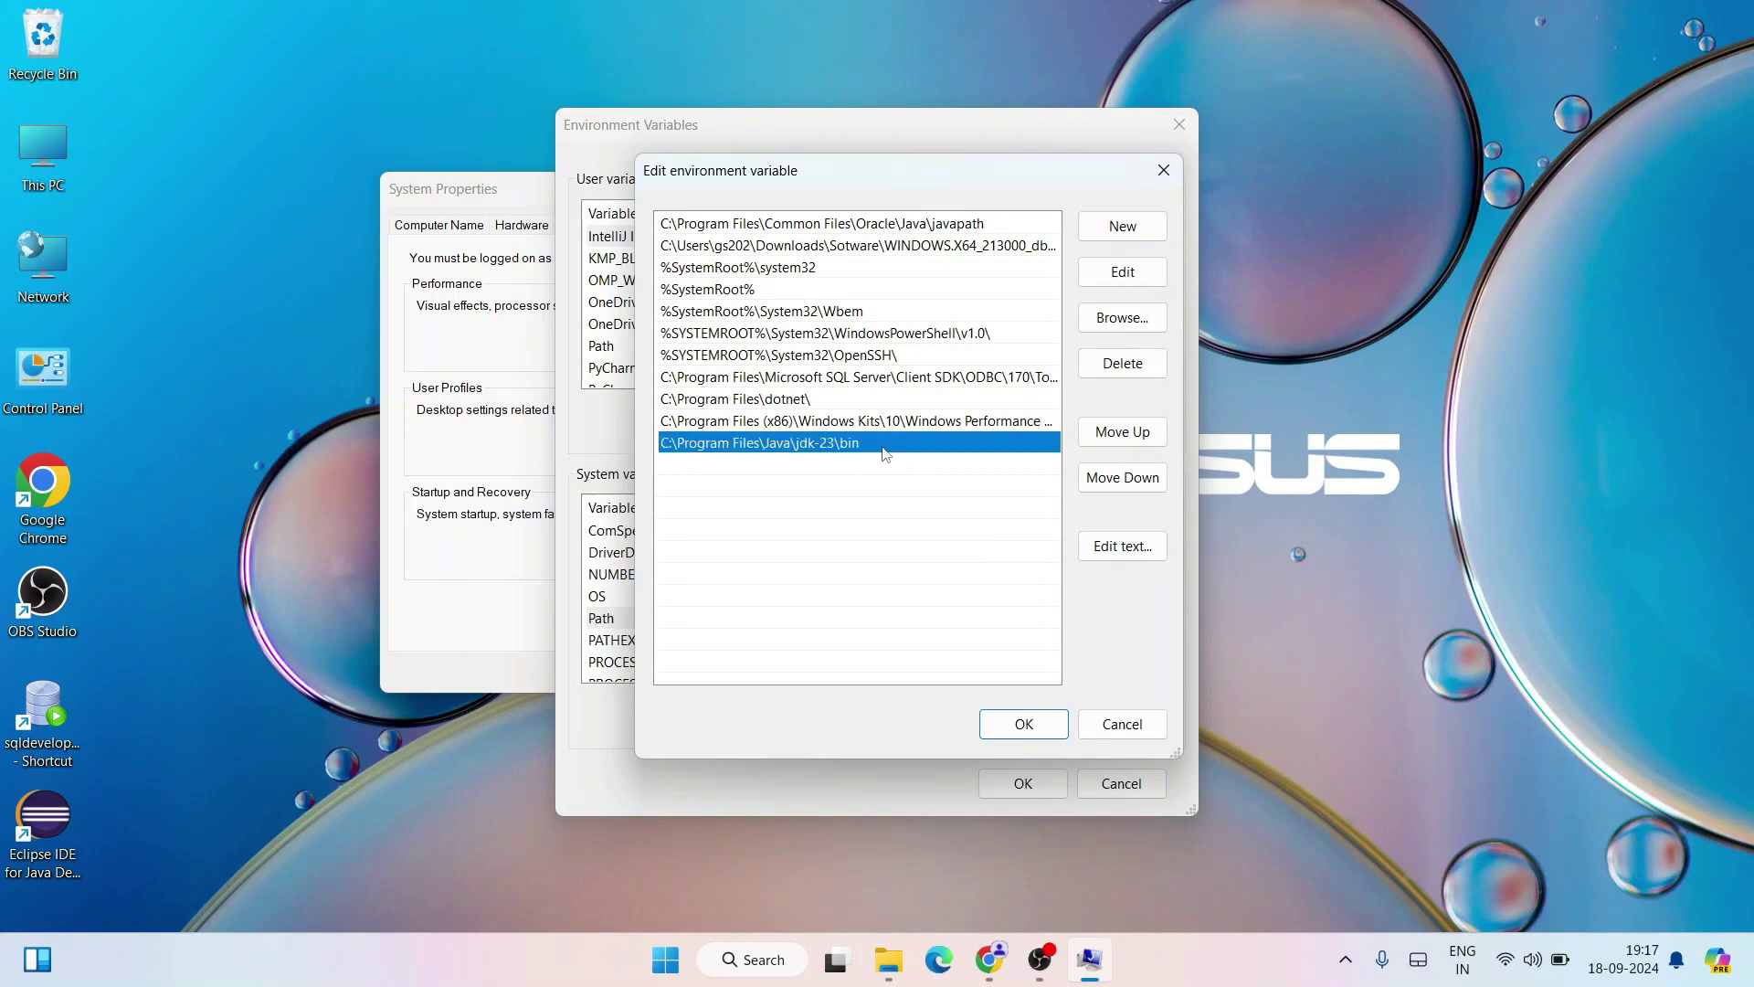
click(1024, 724)
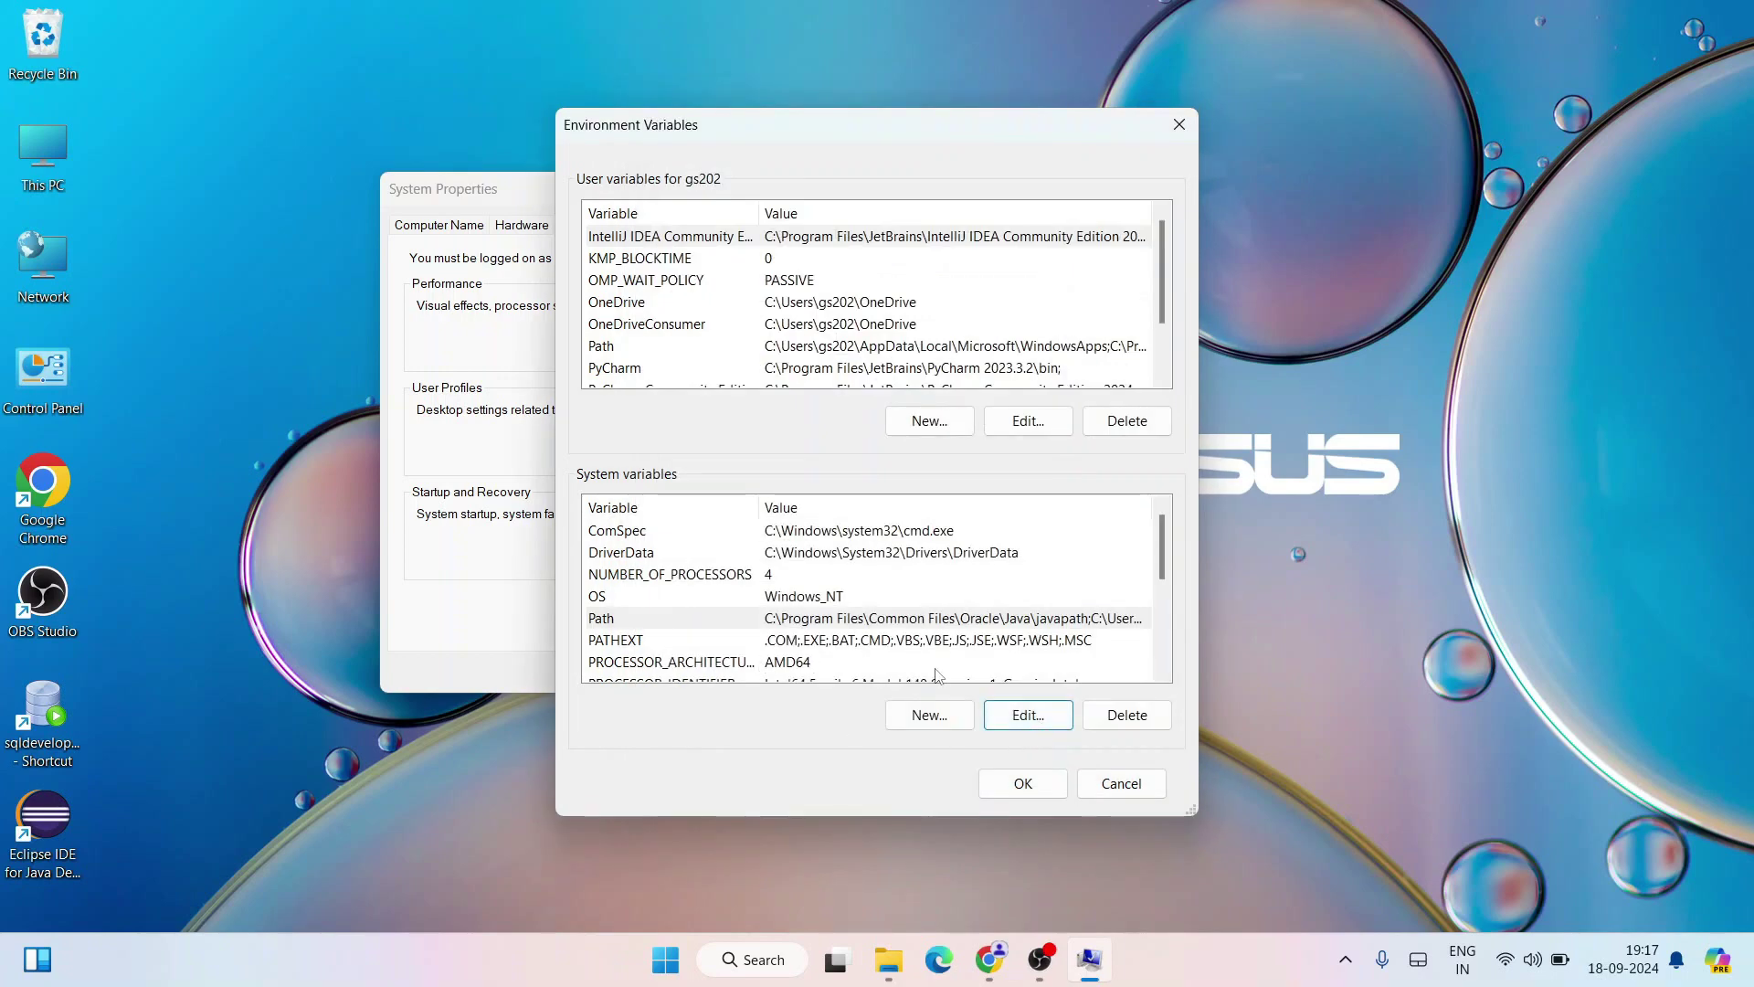
click(929, 715)
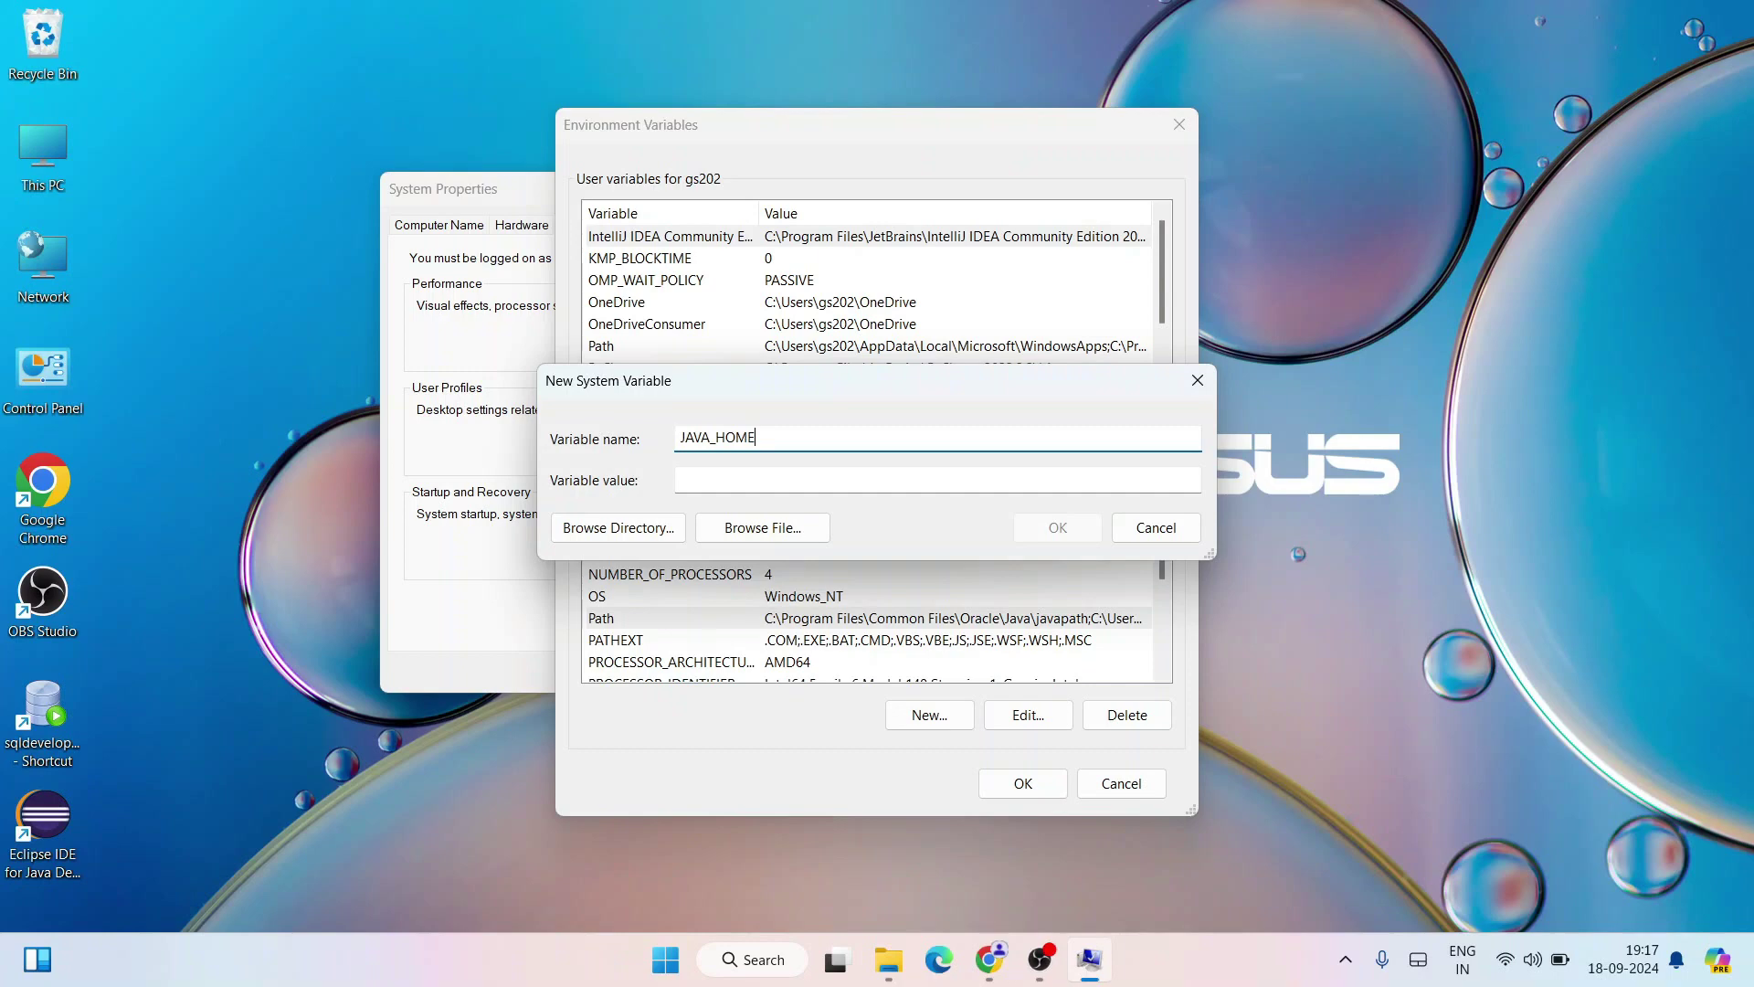
Step: Paste the JDK path as the JAVA_HOME value and trim it to C:\Program Files\Java\jdk-23
click(708, 479)
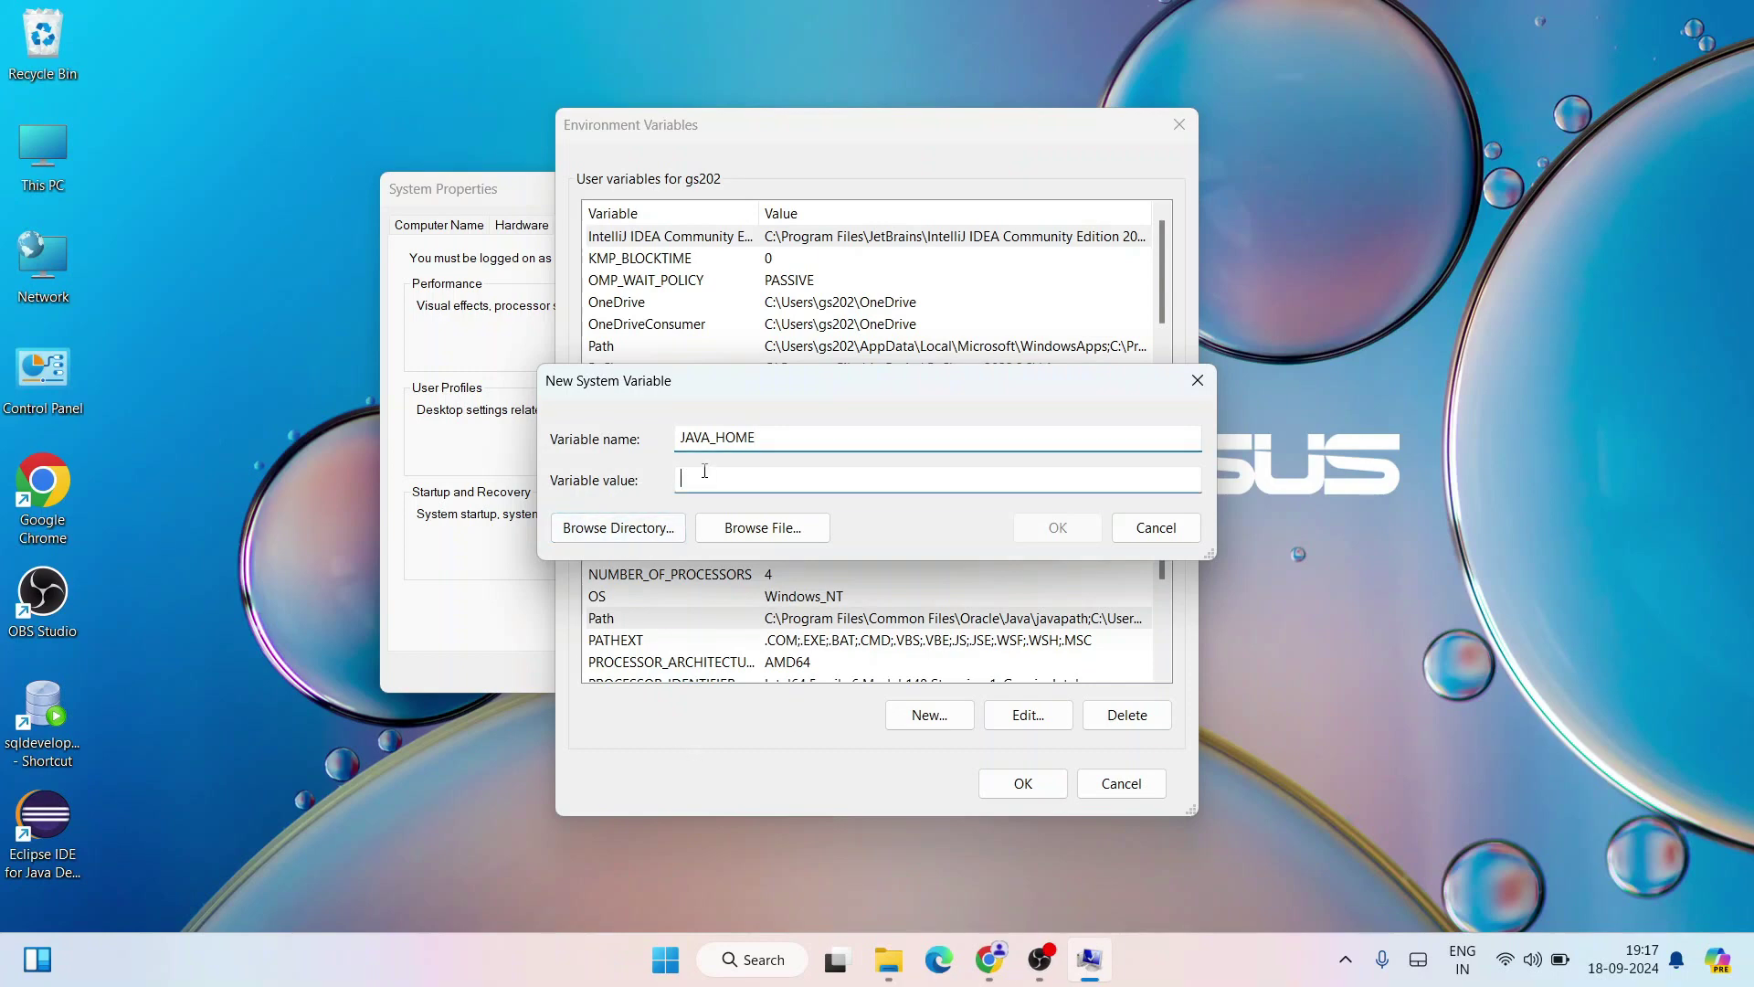
right_click(709, 479)
click(762, 568)
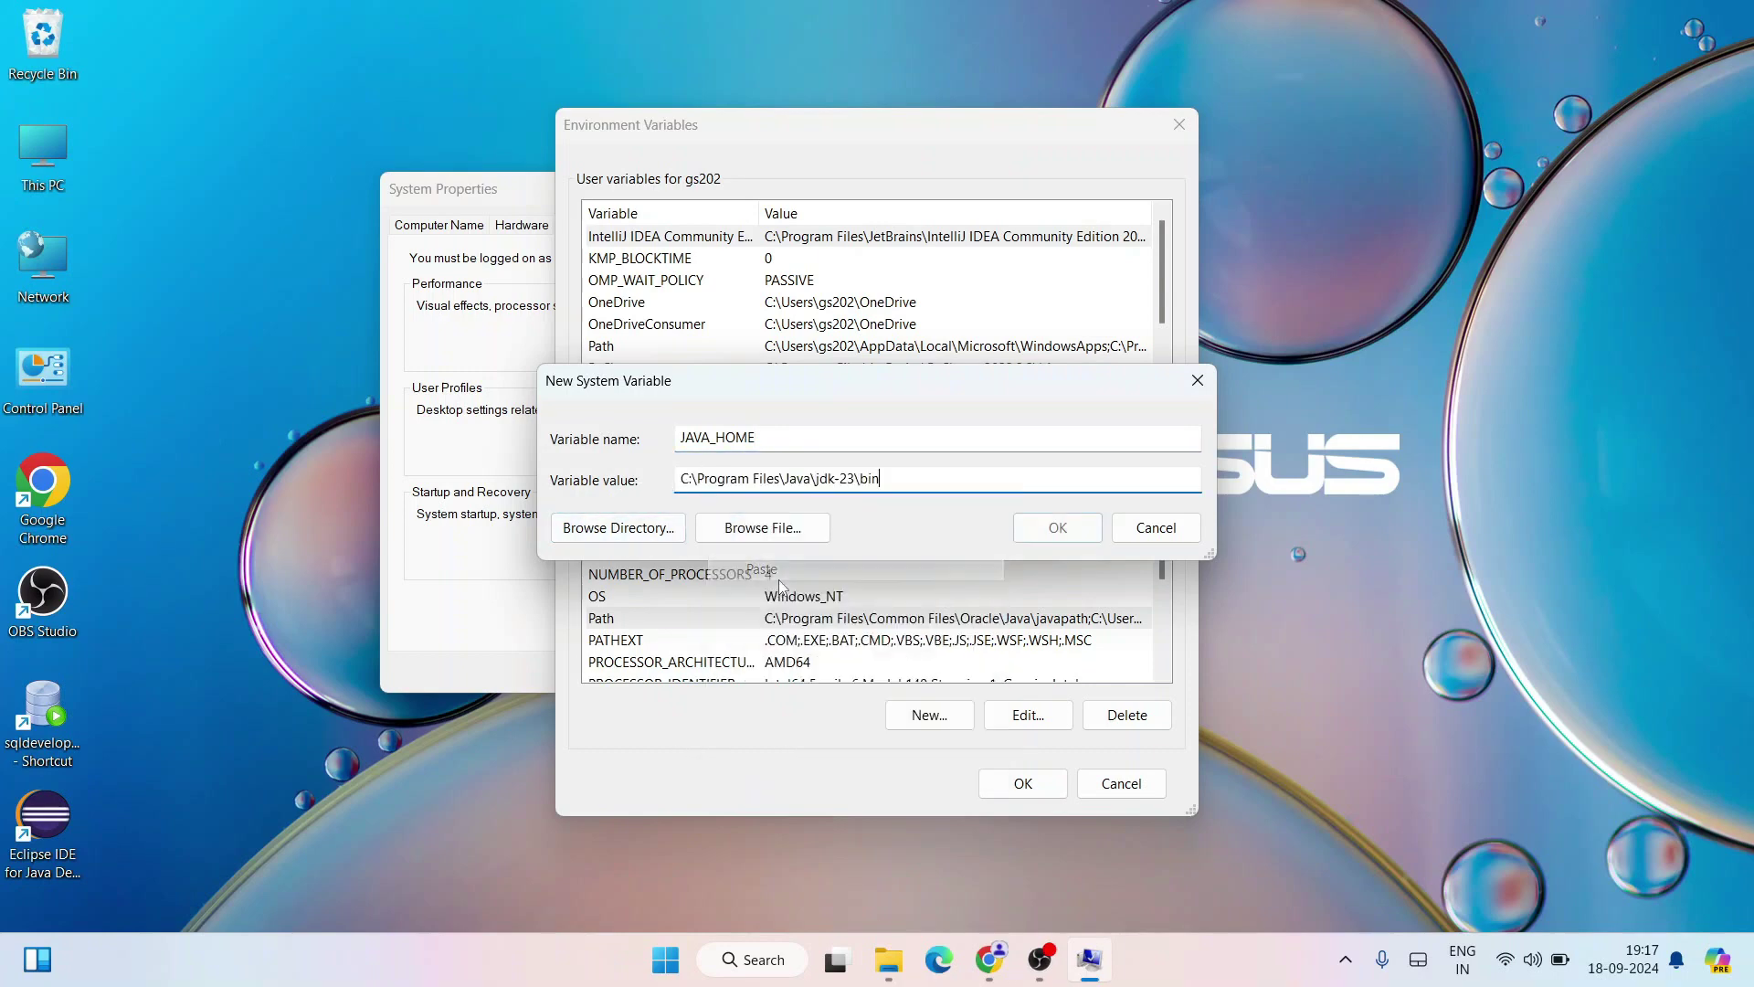
drag(874, 480, 860, 480)
key(BackSpace)
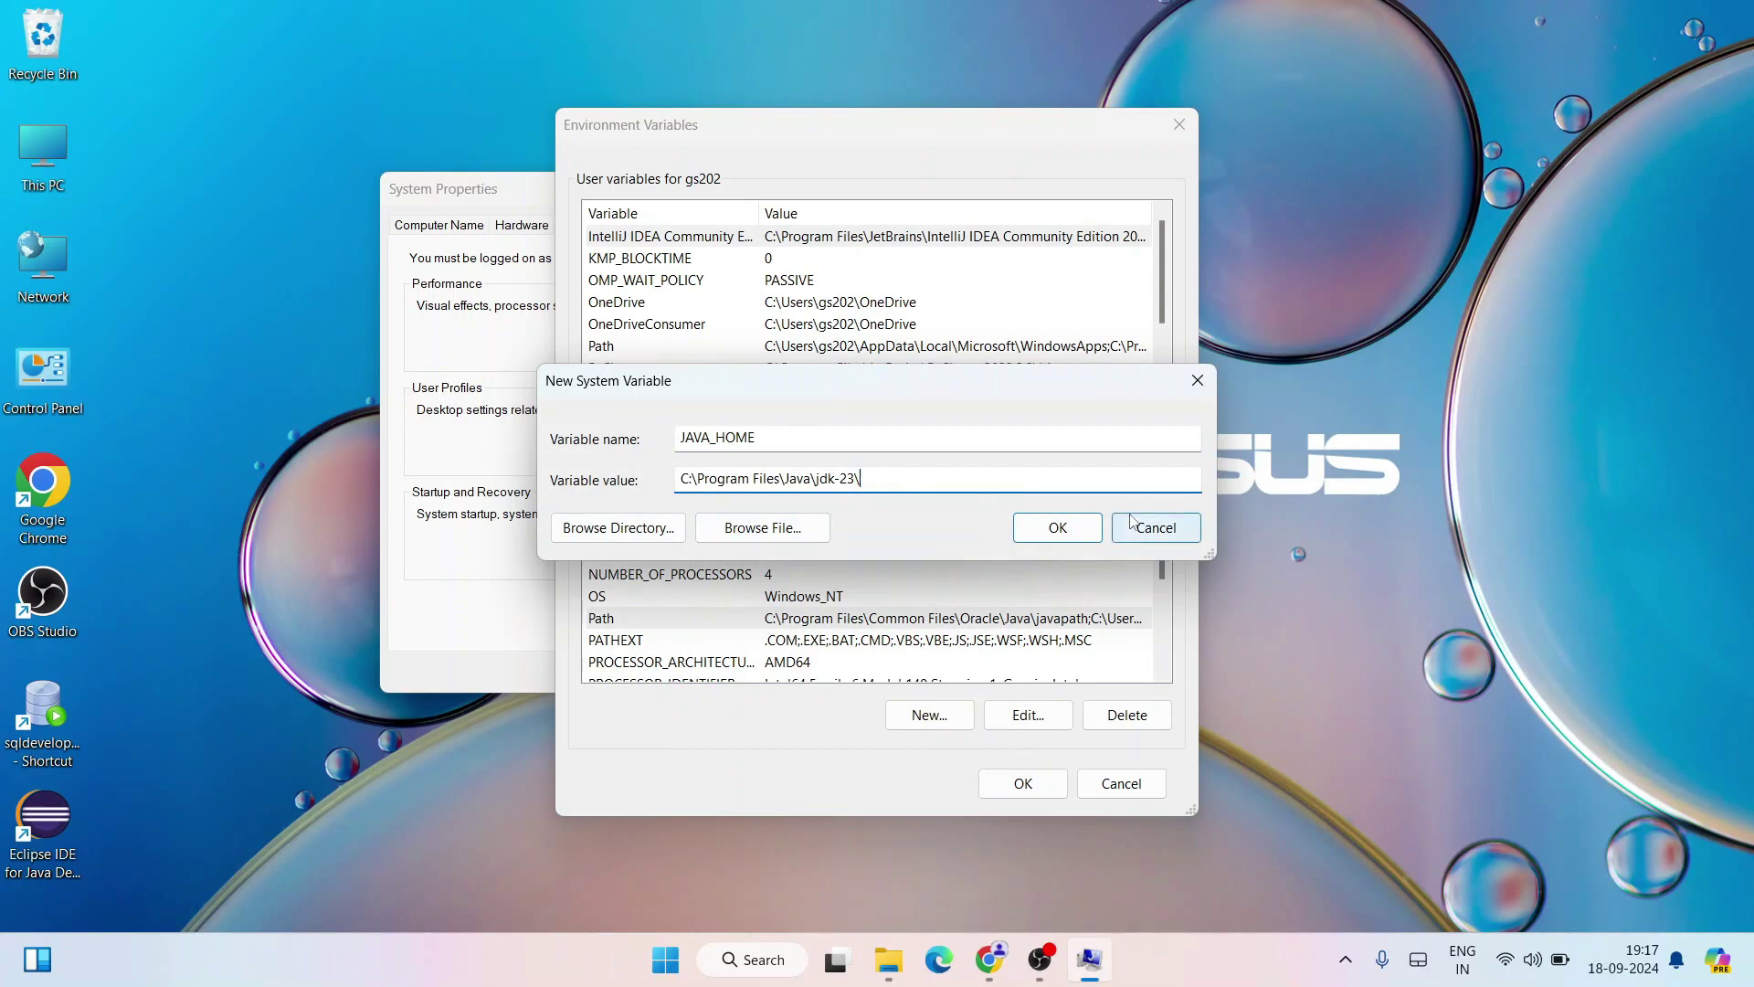
drag(888, 472, 805, 469)
click(871, 473)
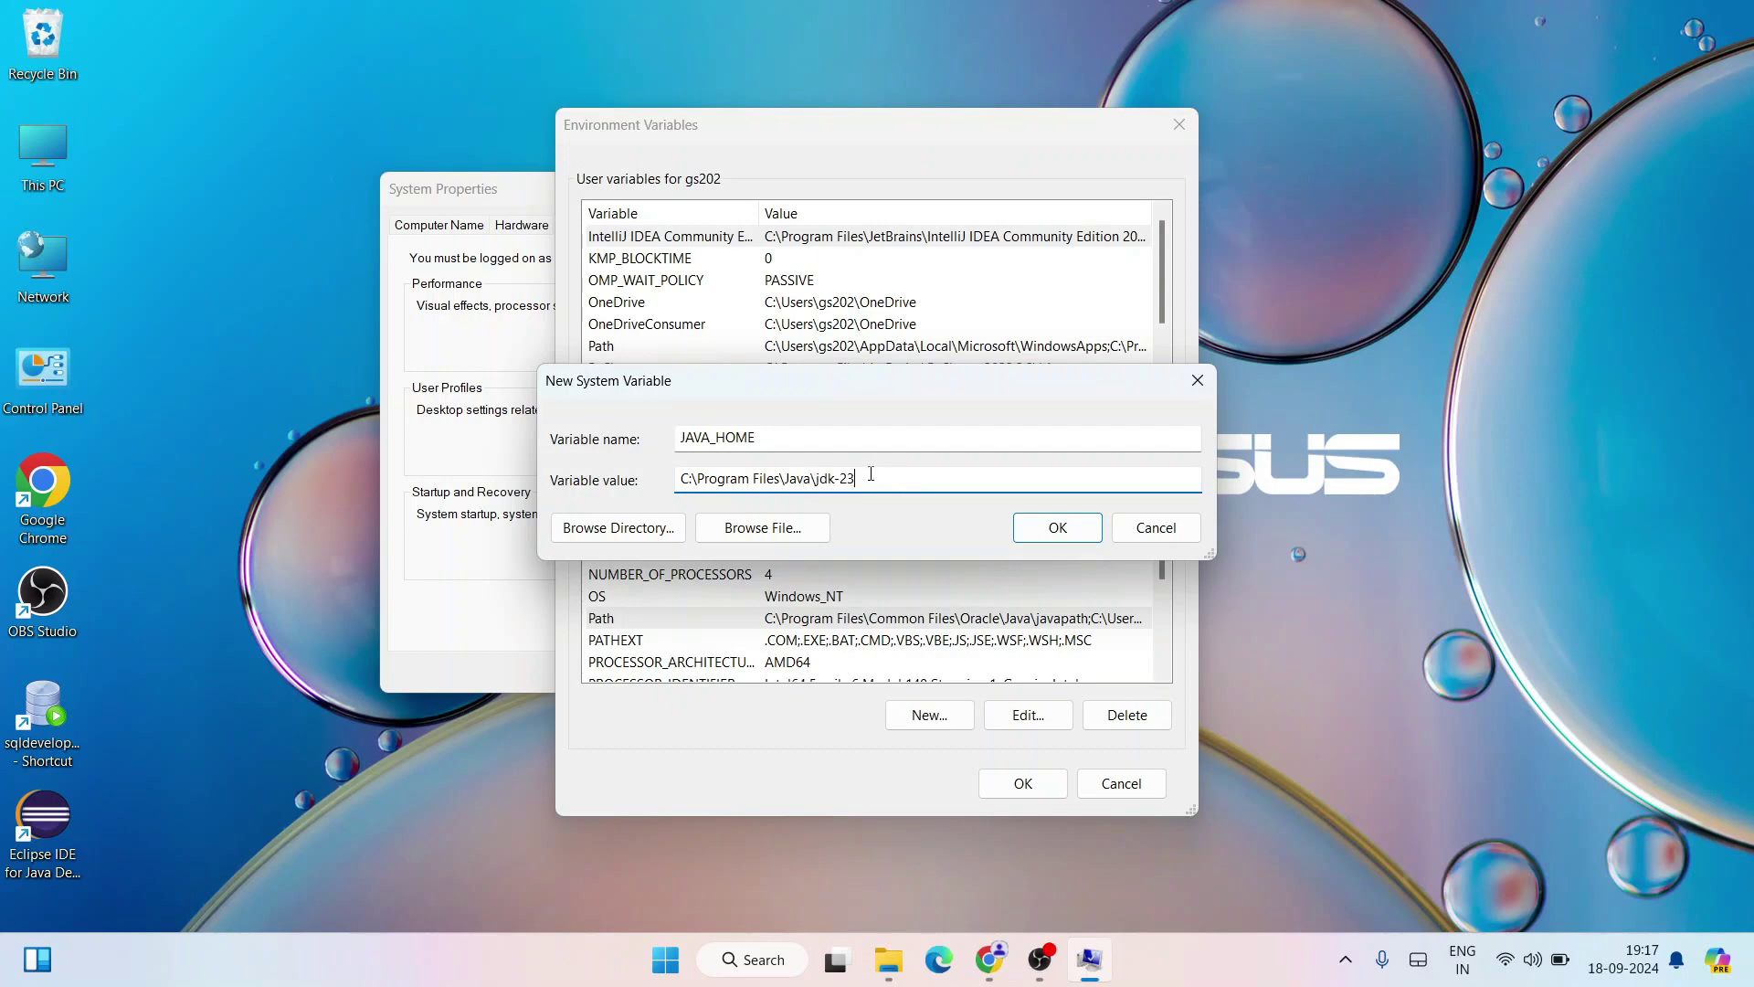
Step: Confirm the new JAVA_HOME variable and close Environment Variables and System Properties
click(1051, 527)
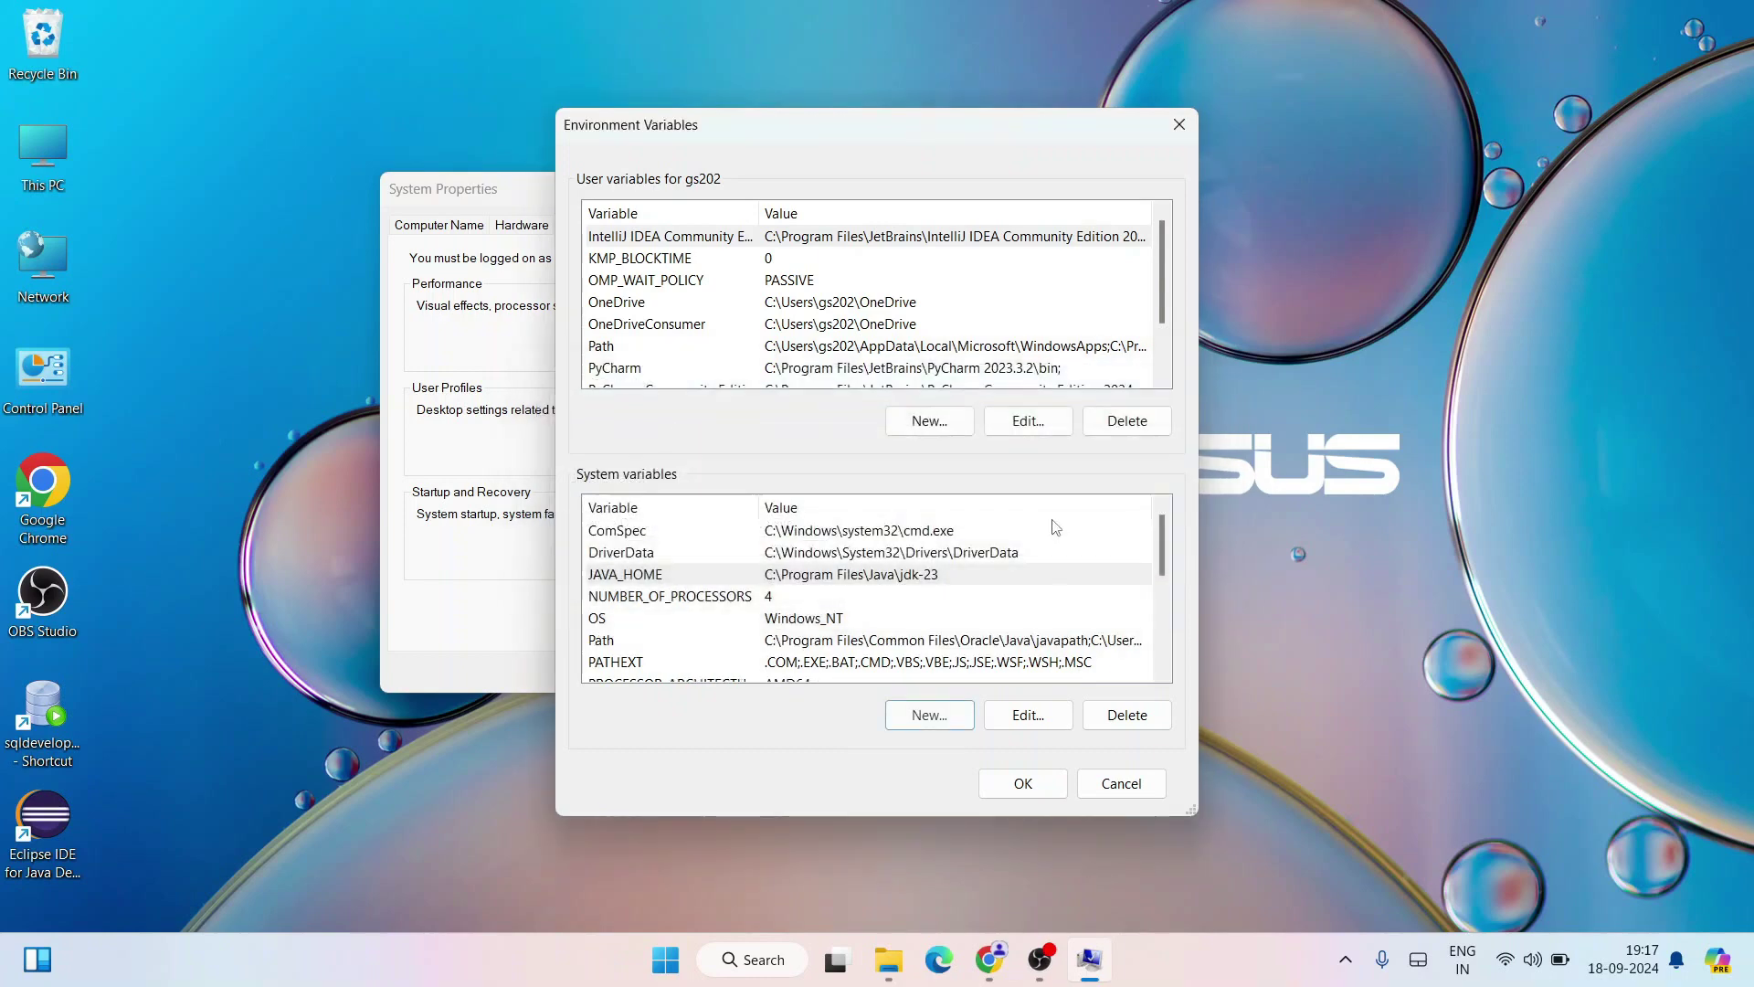
click(1022, 784)
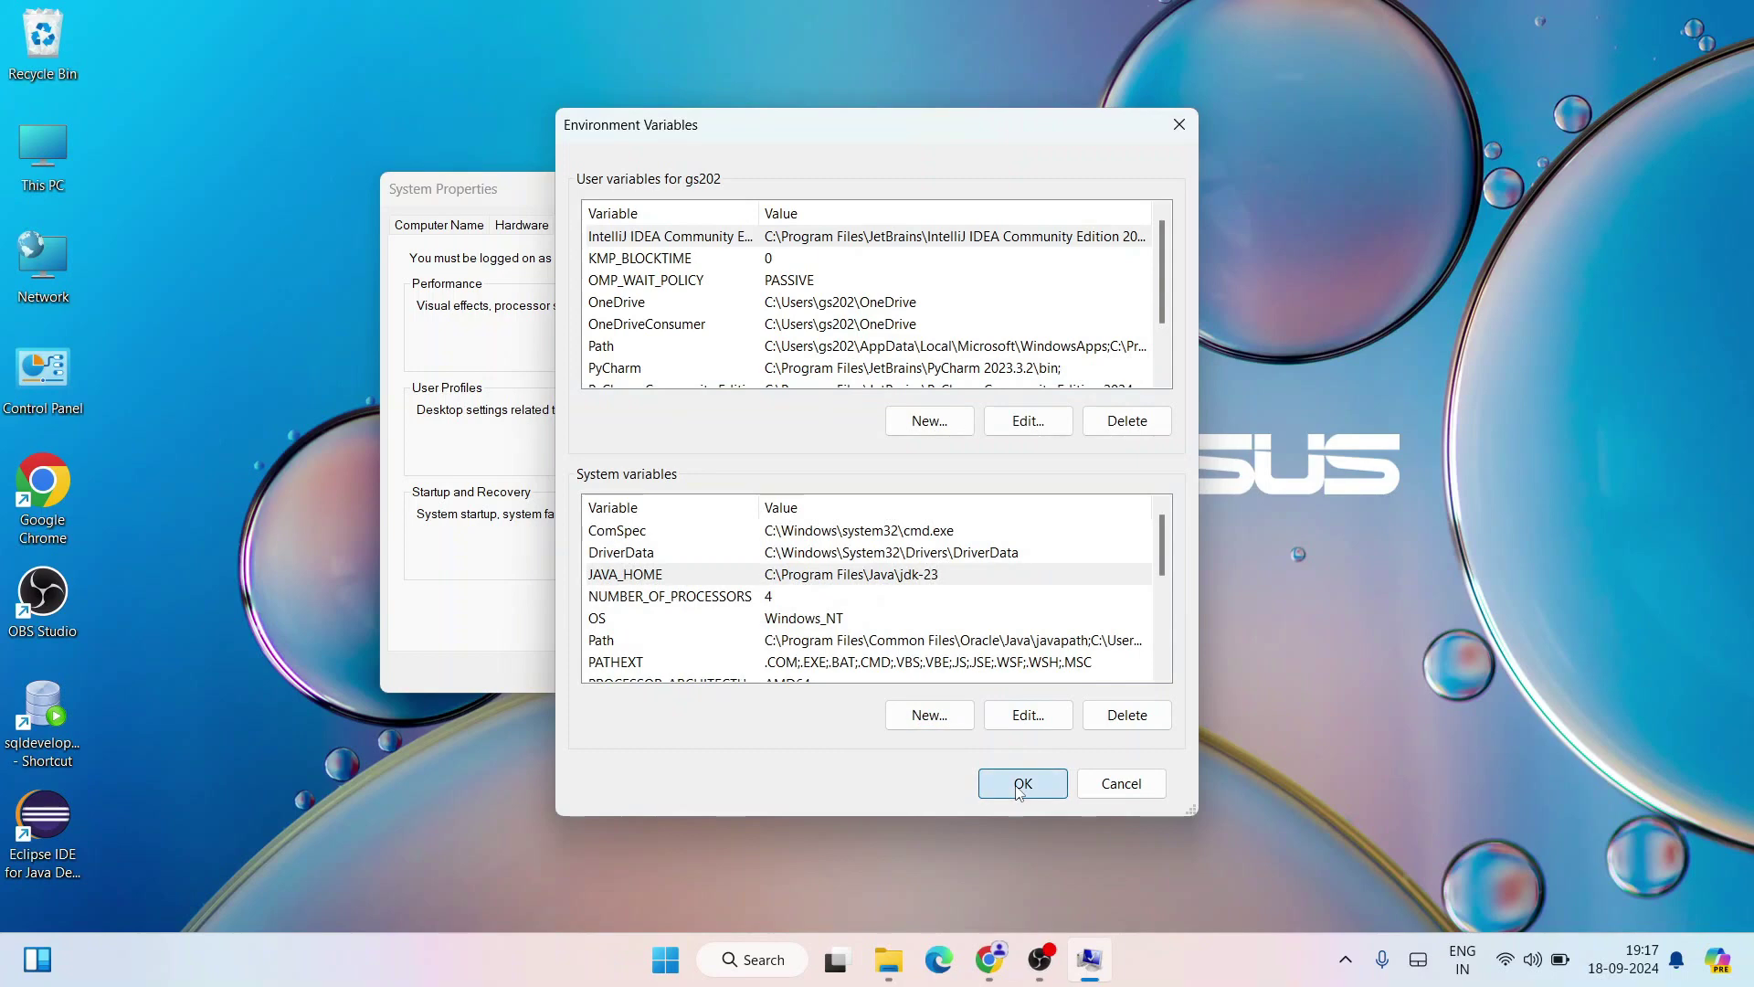
click(628, 672)
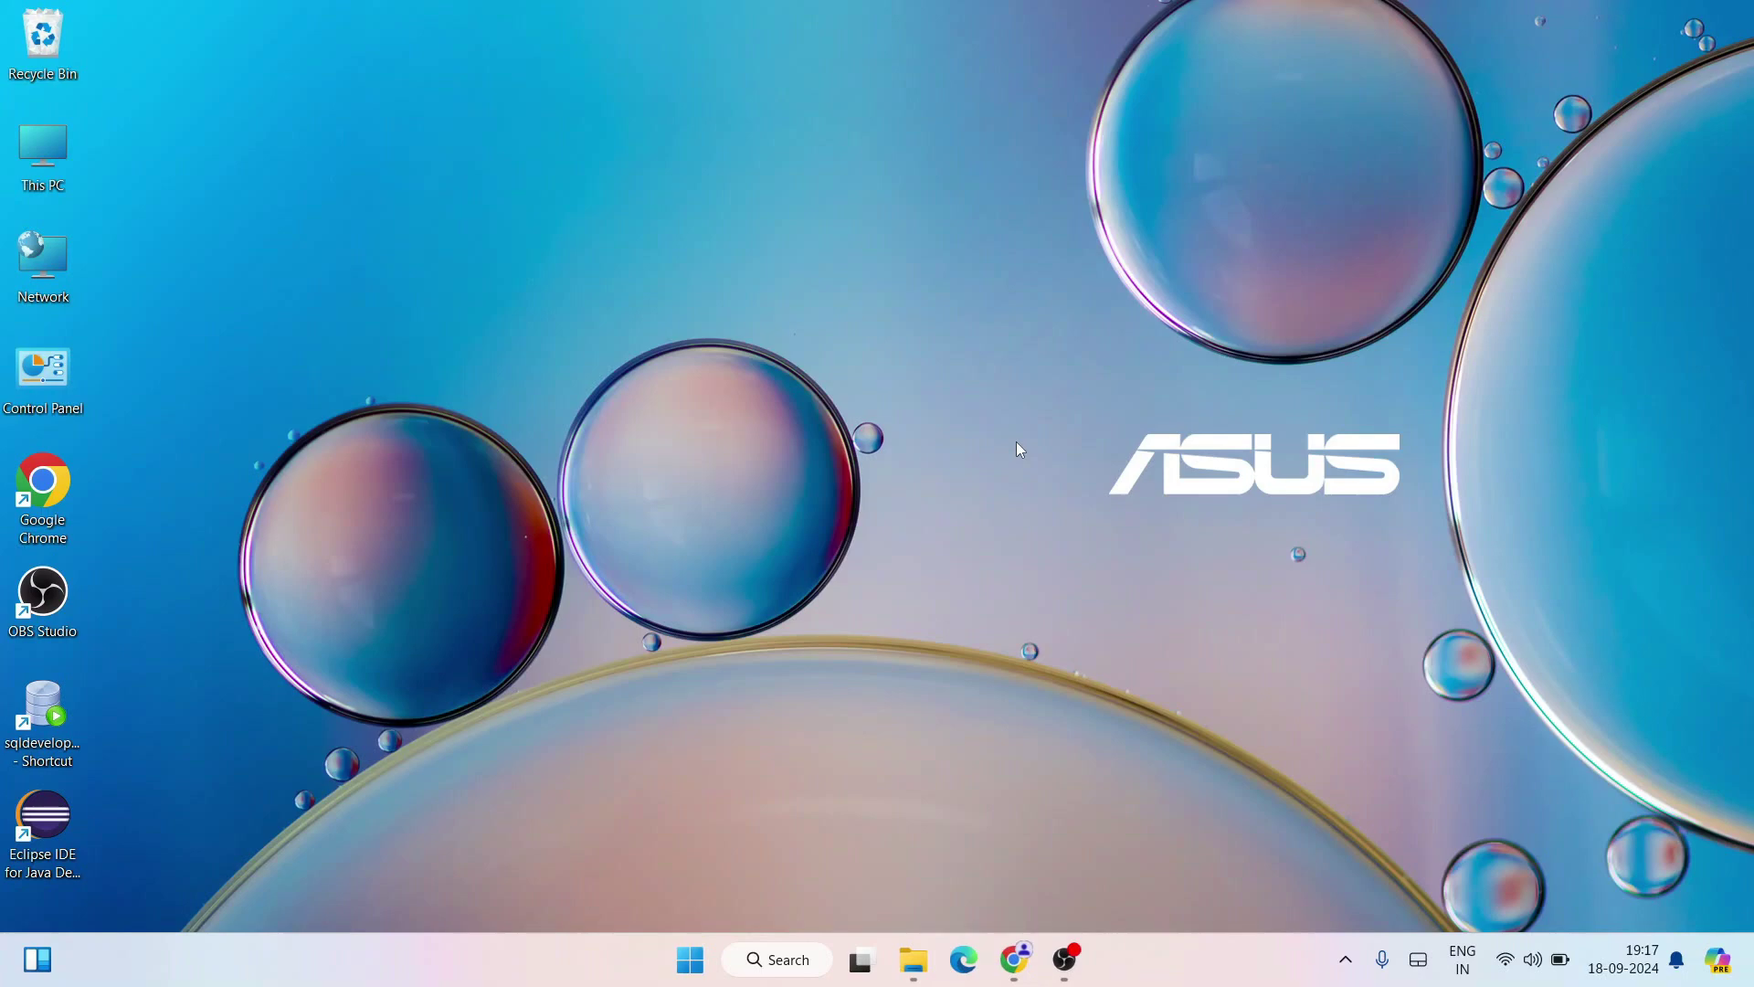
Step: Launch Command Prompt from Windows search and run java --version
click(781, 959)
text(cm)
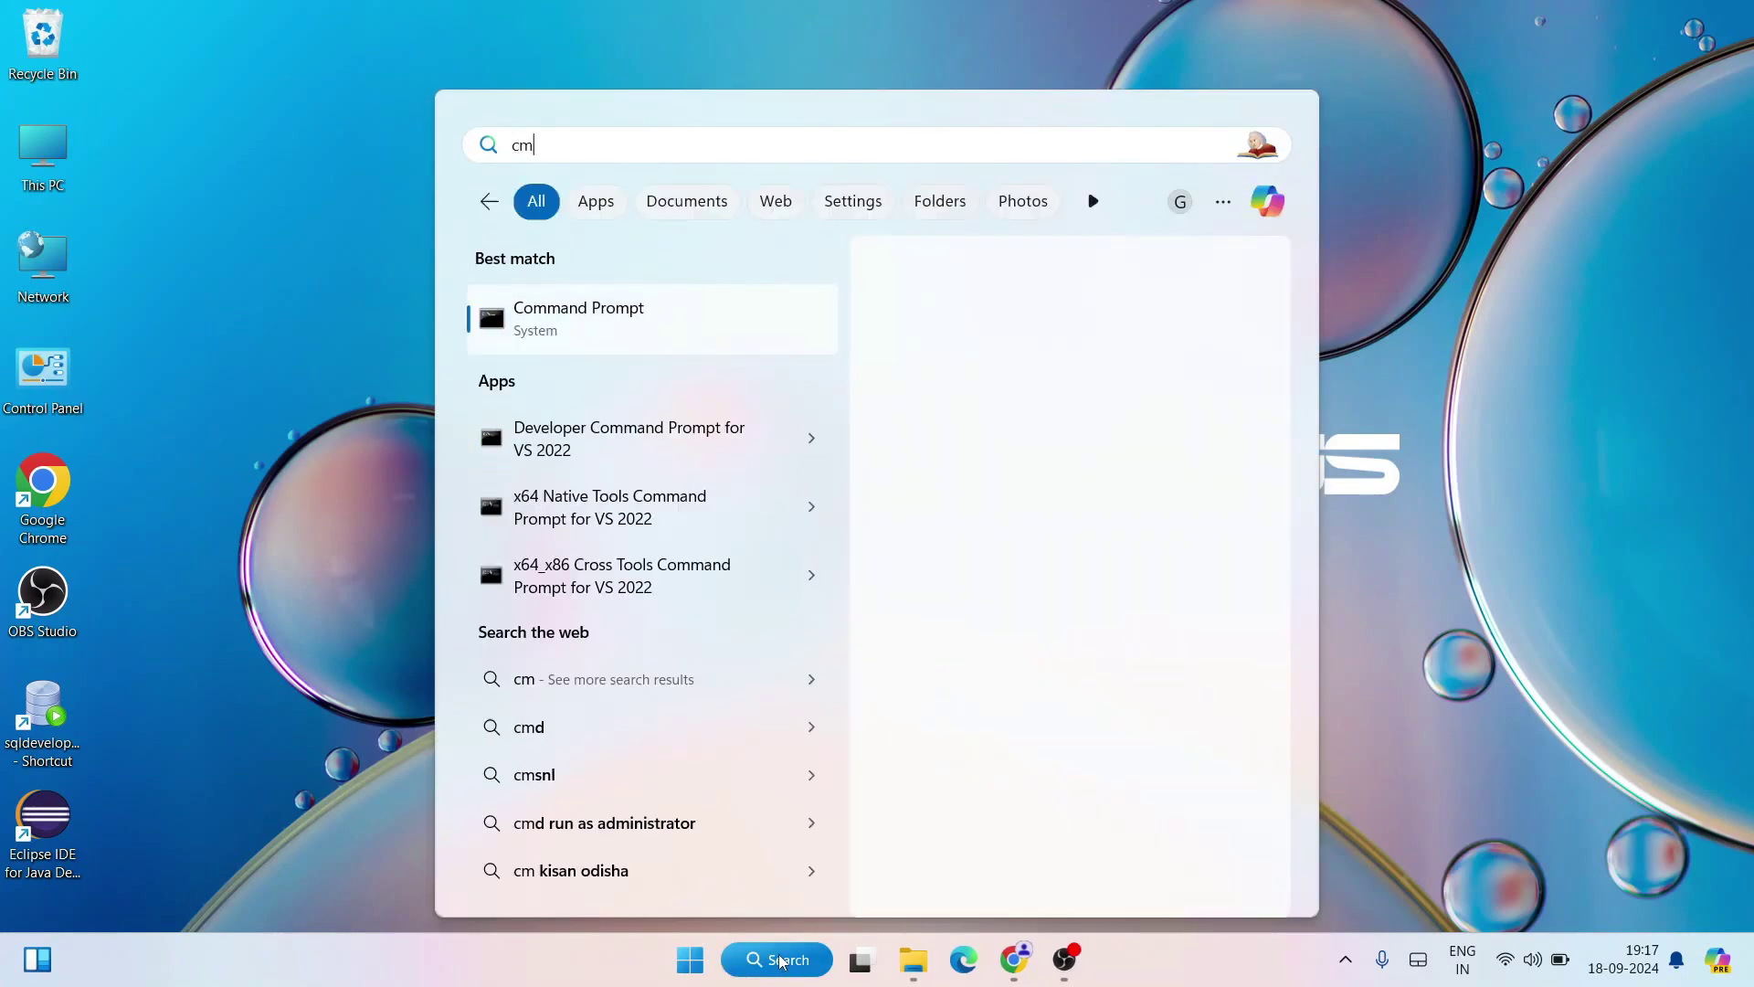
text(d)
click(597, 331)
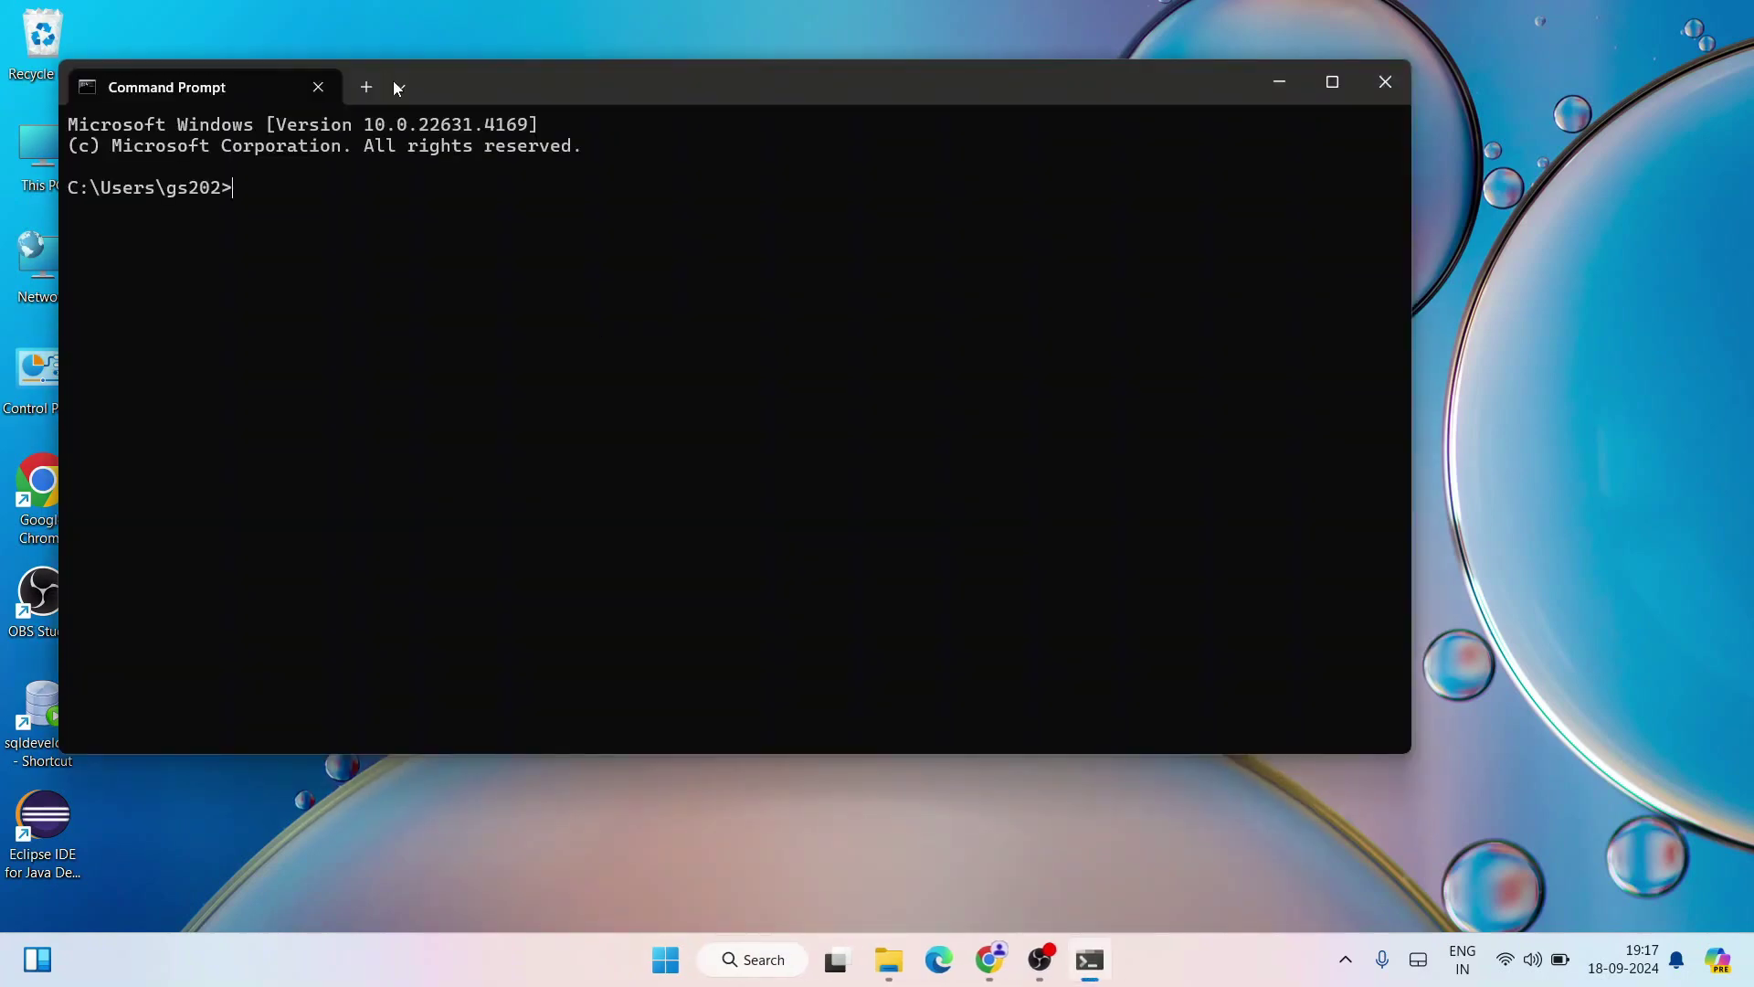
drag(394, 80, 732, 95)
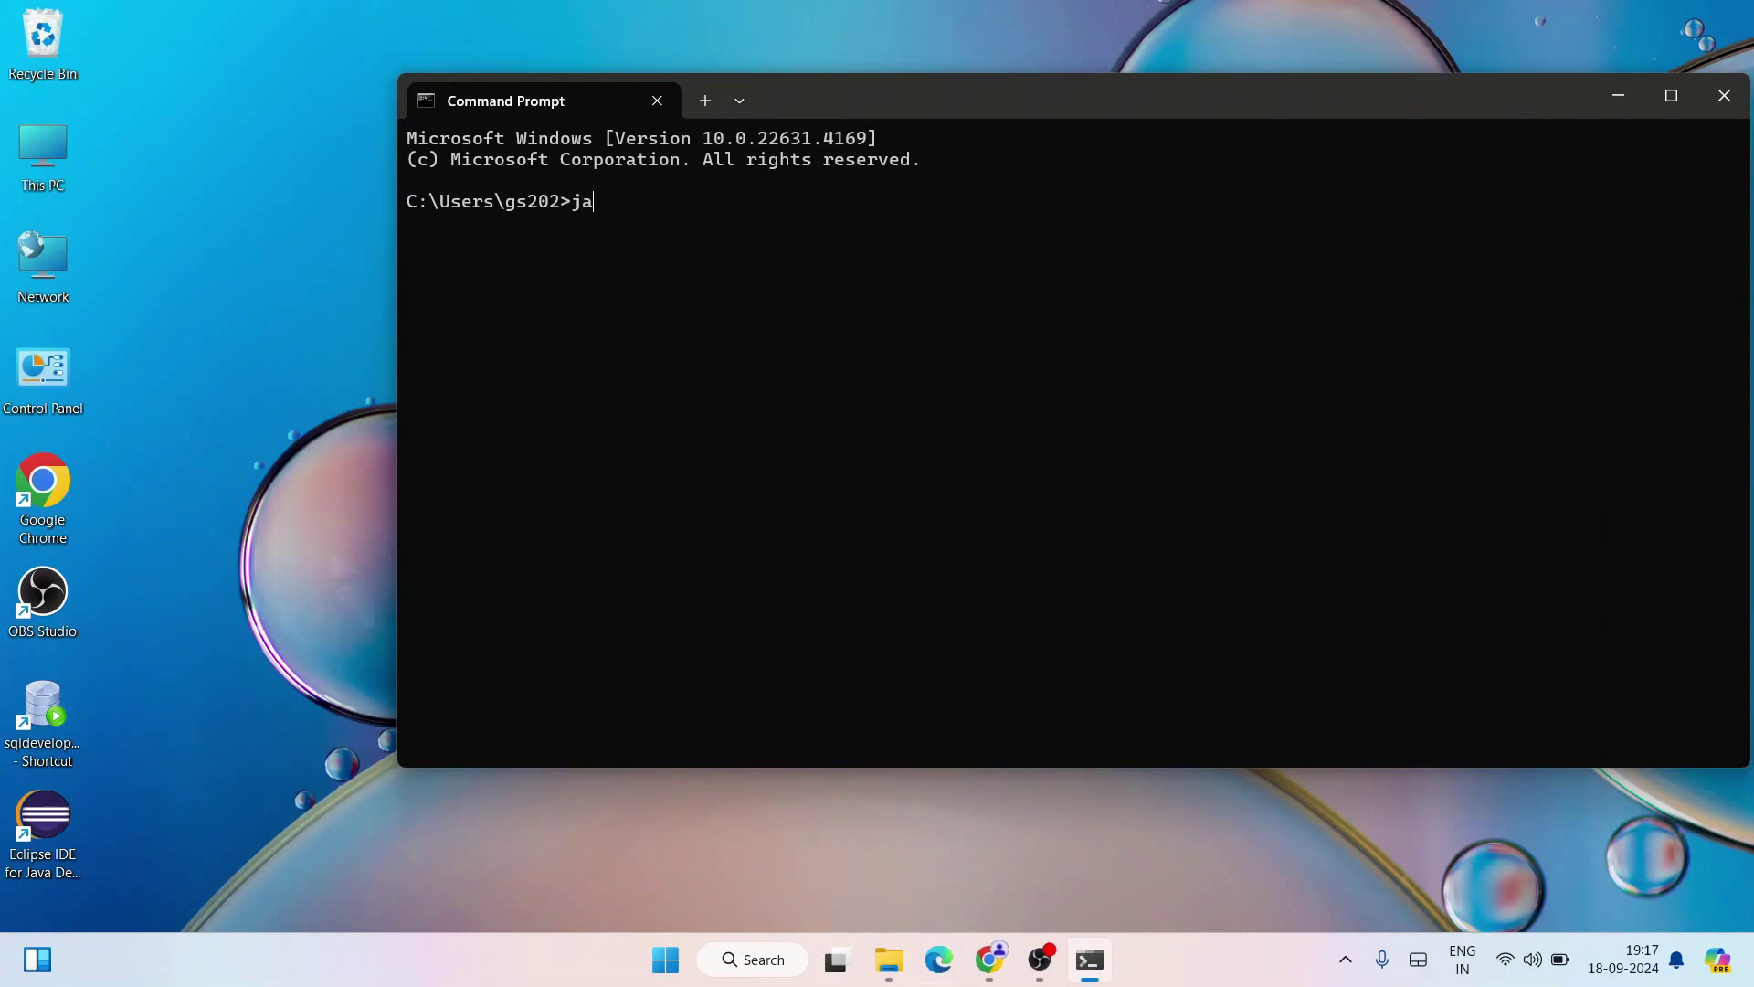
text(java --version)
key(Return)
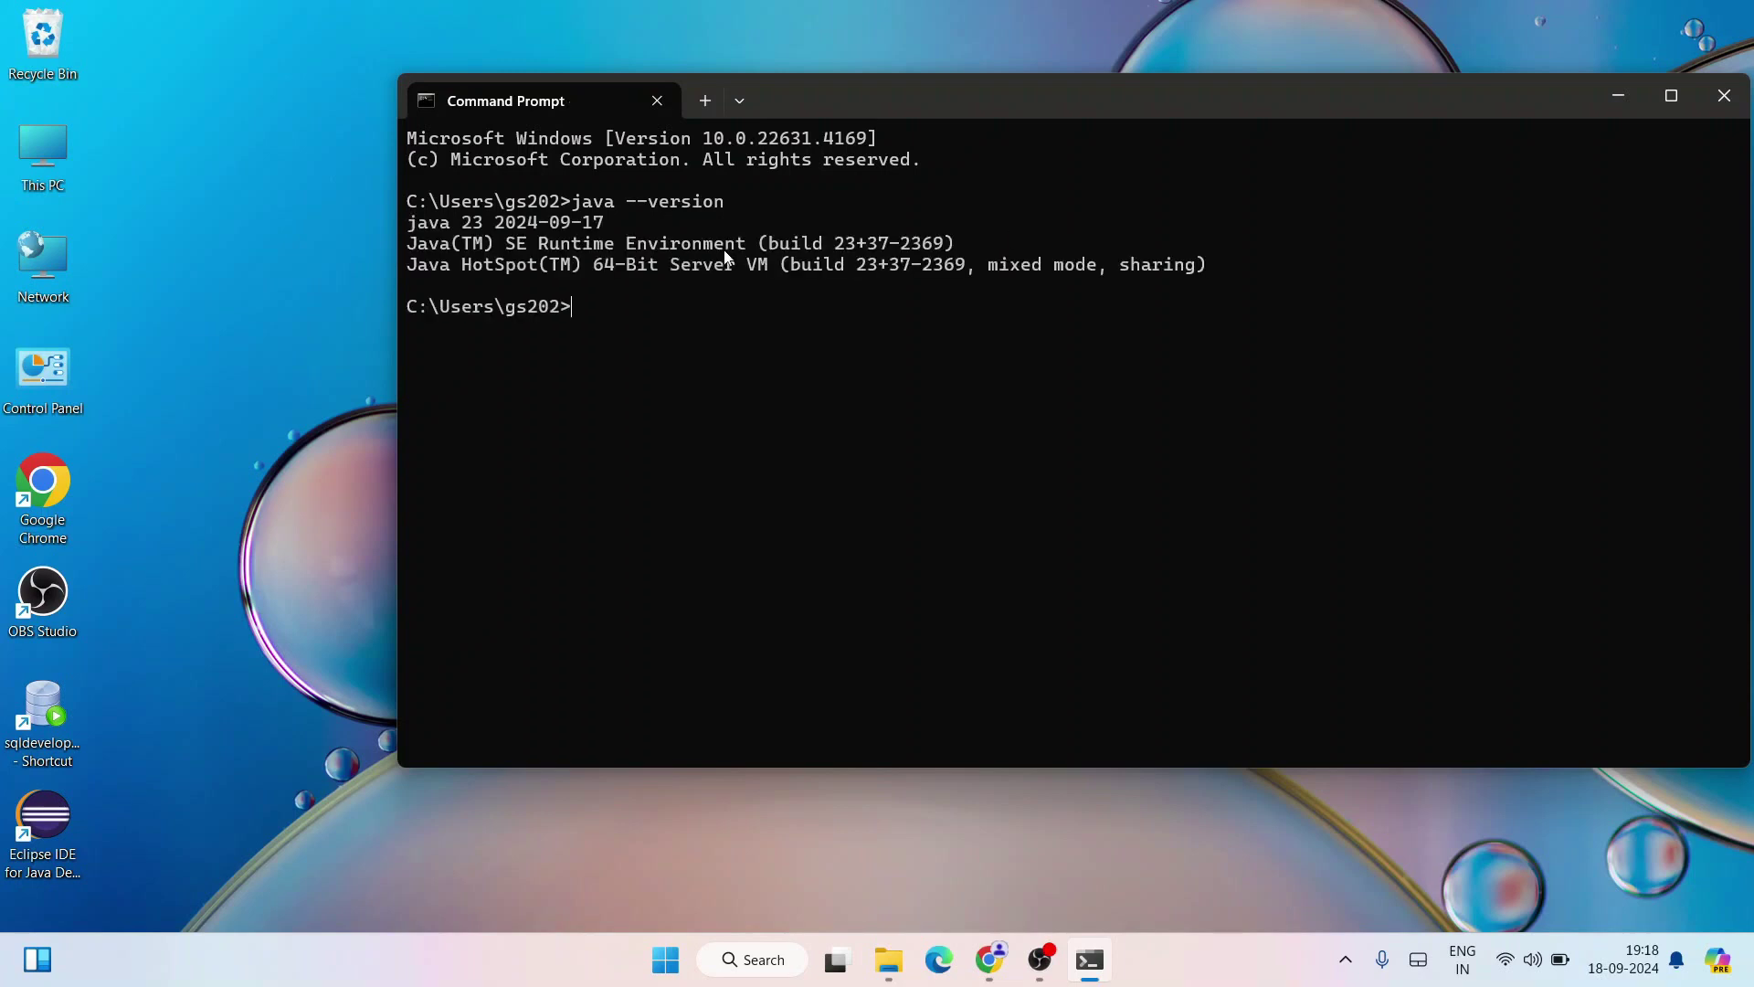
drag(407, 222, 513, 245)
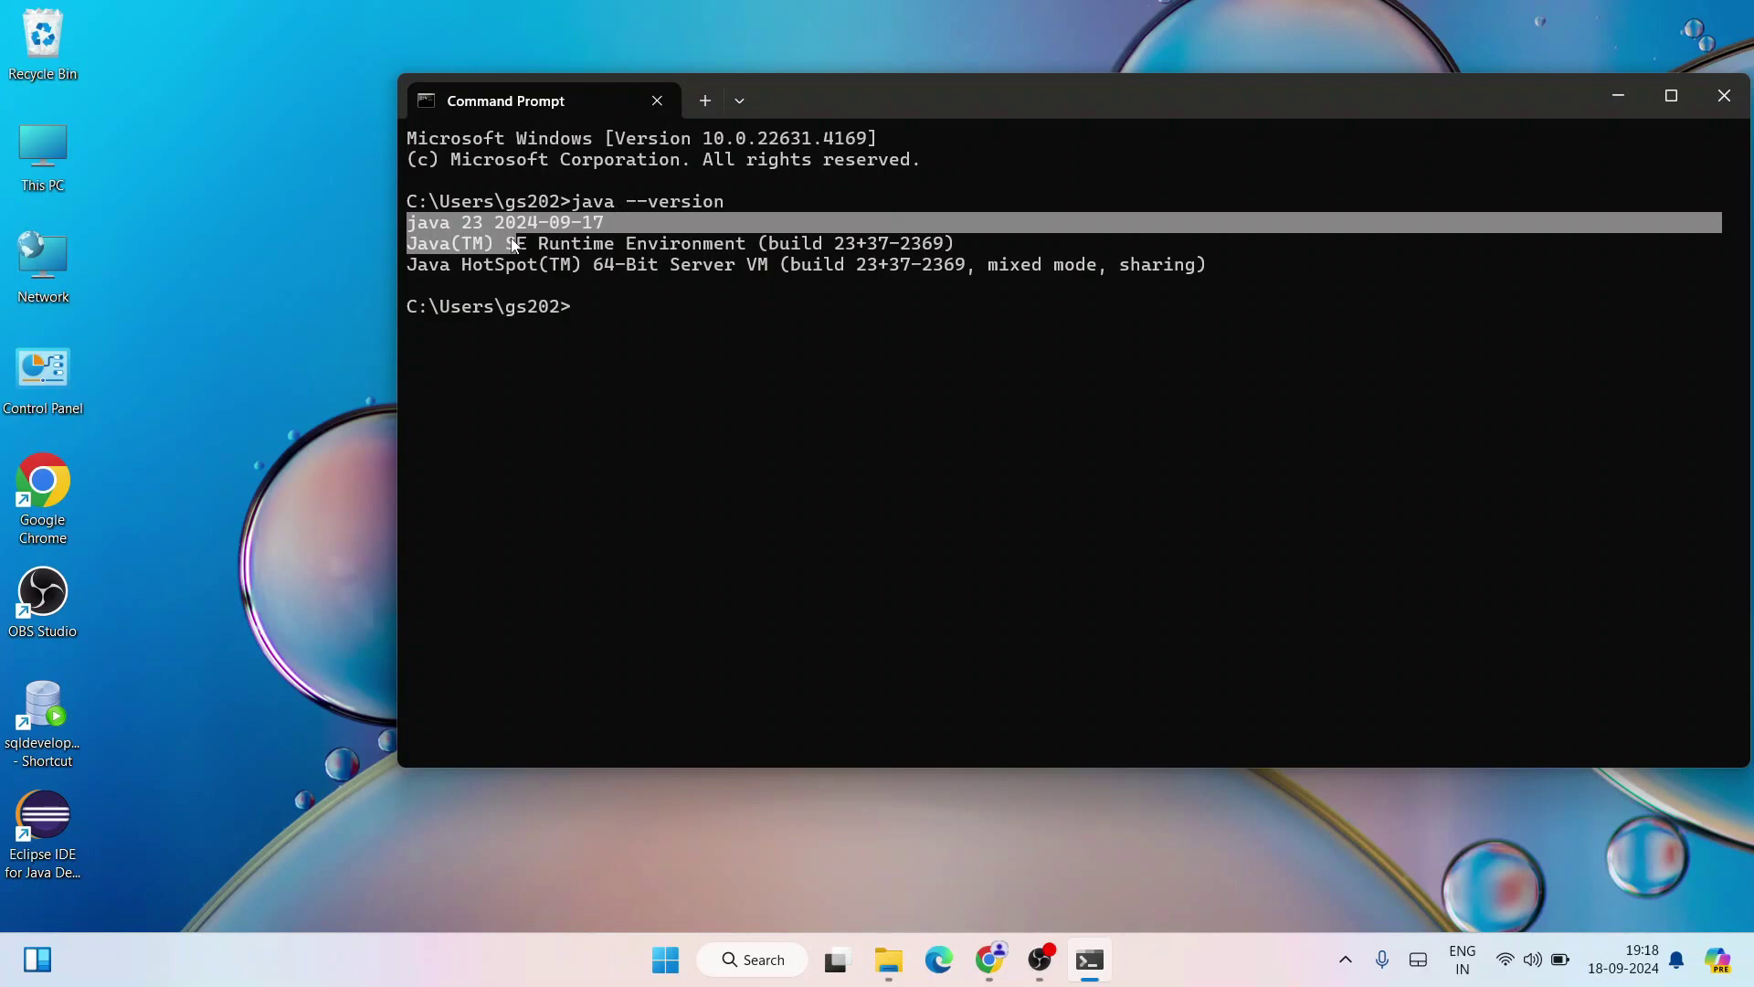
drag(514, 246, 577, 294)
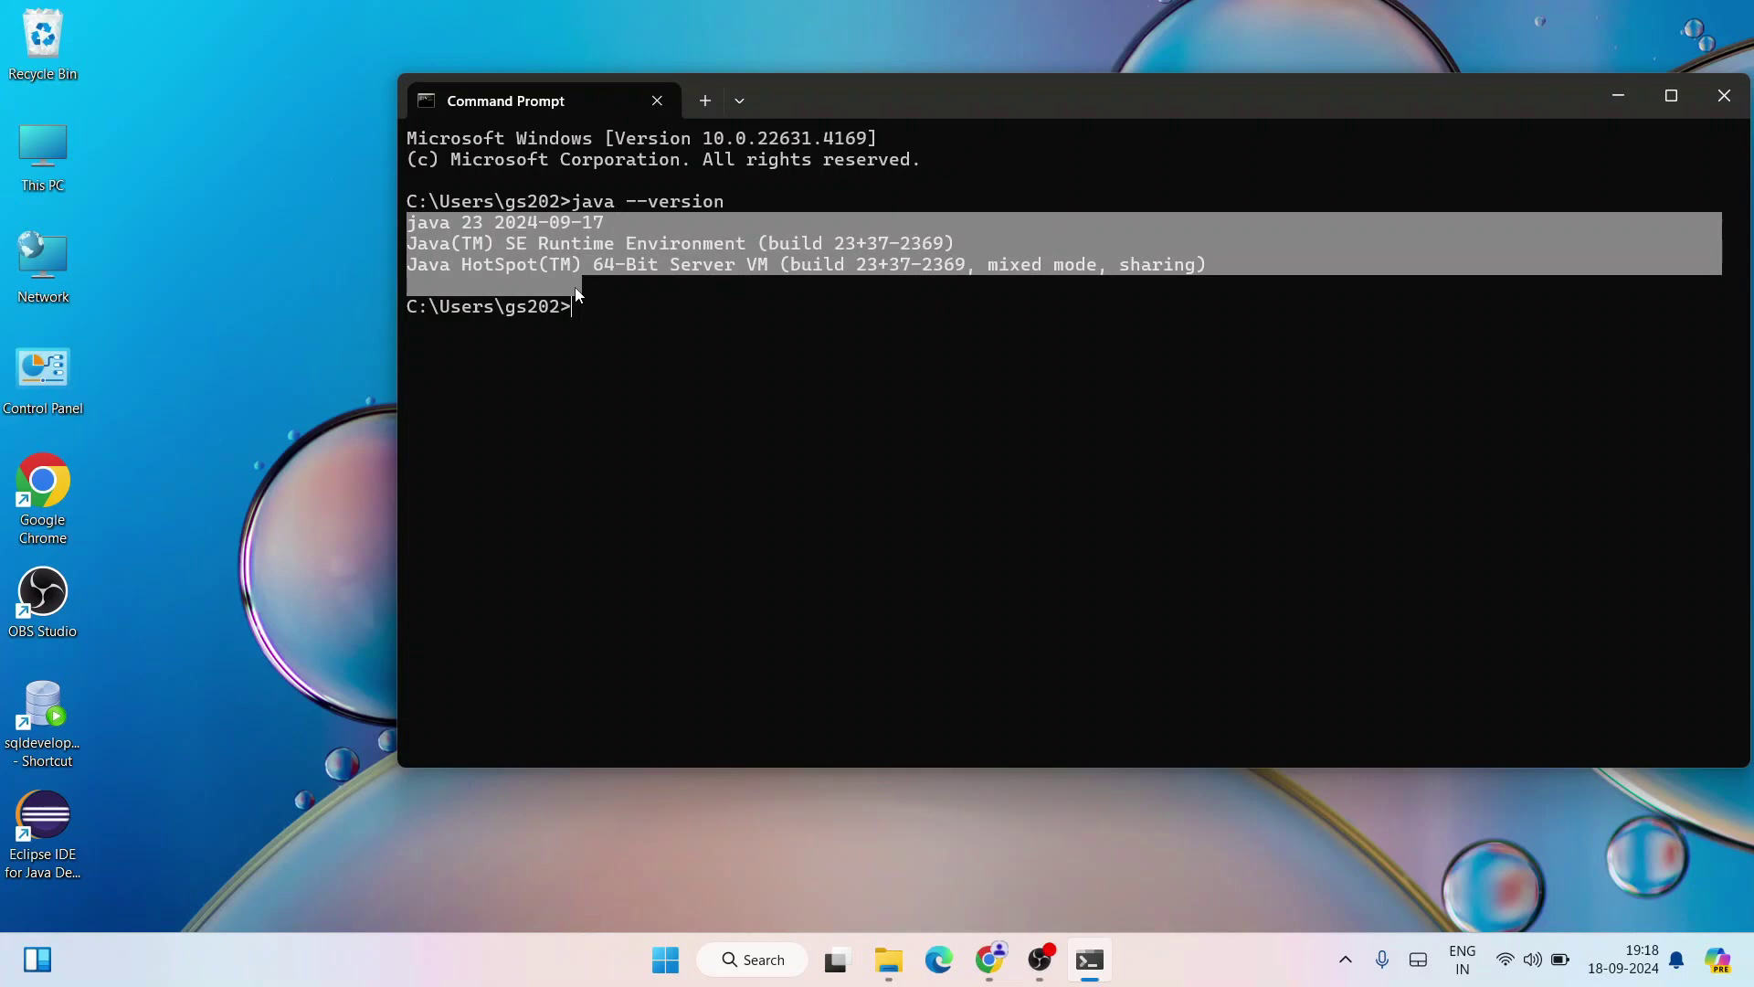
drag(594, 300, 599, 305)
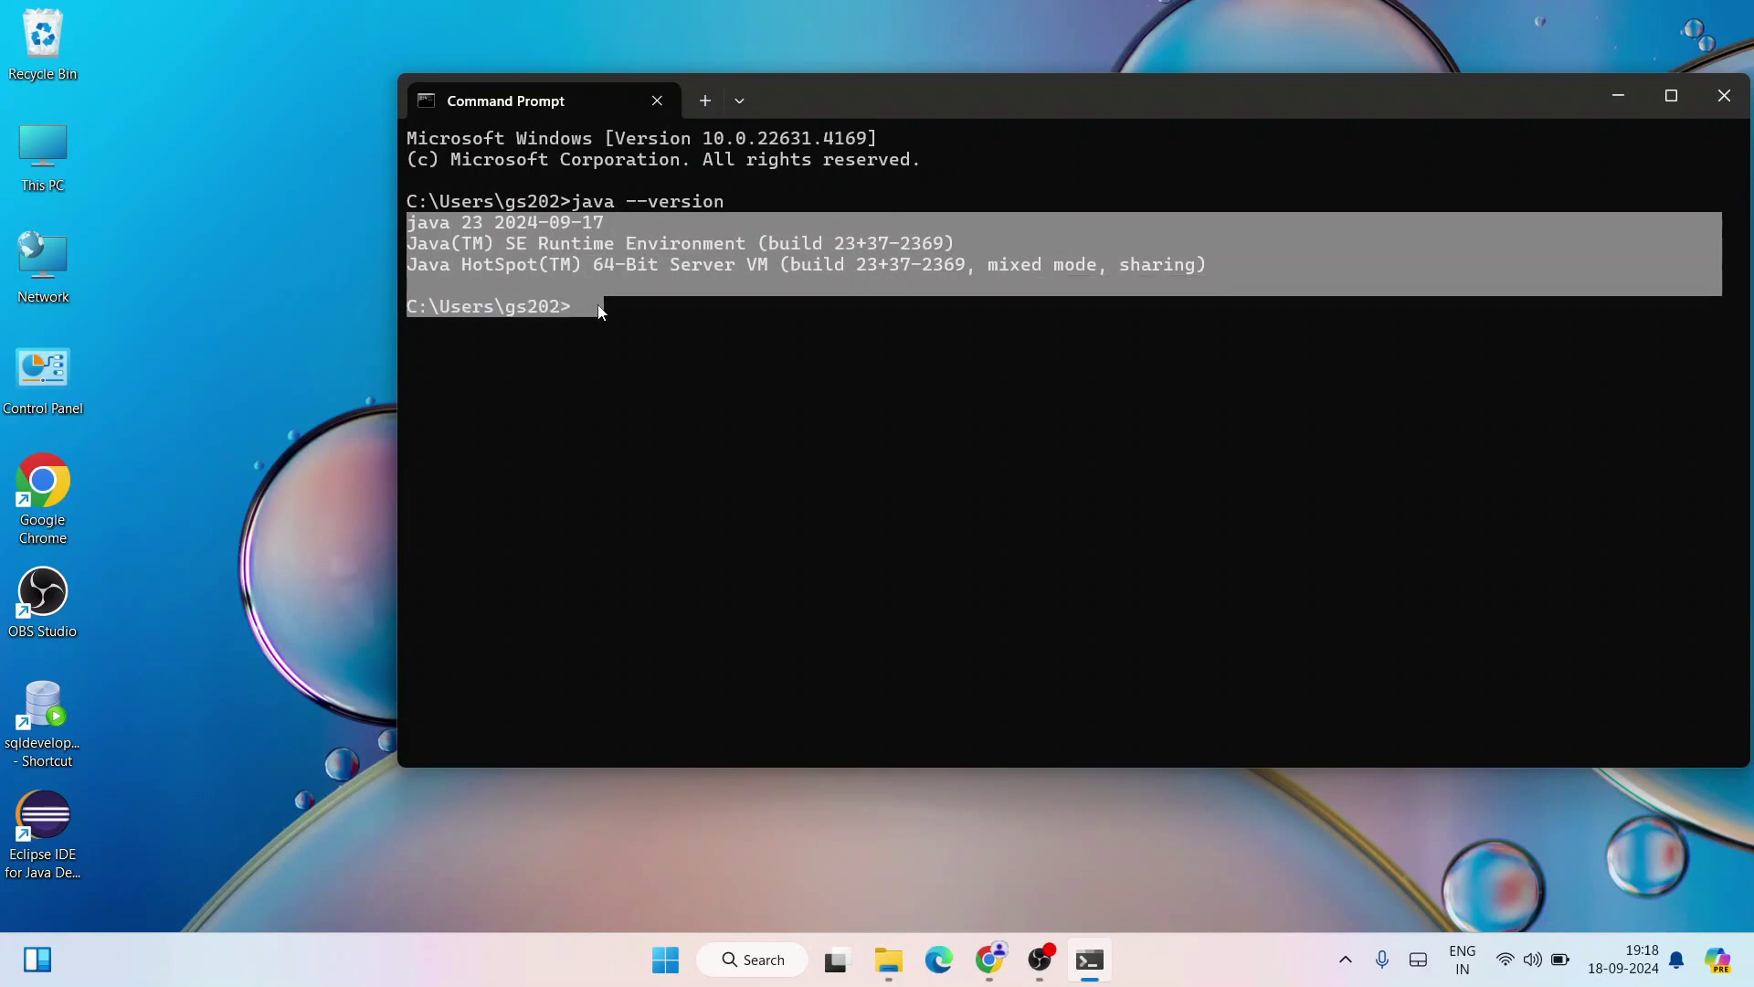
right_click(636, 363)
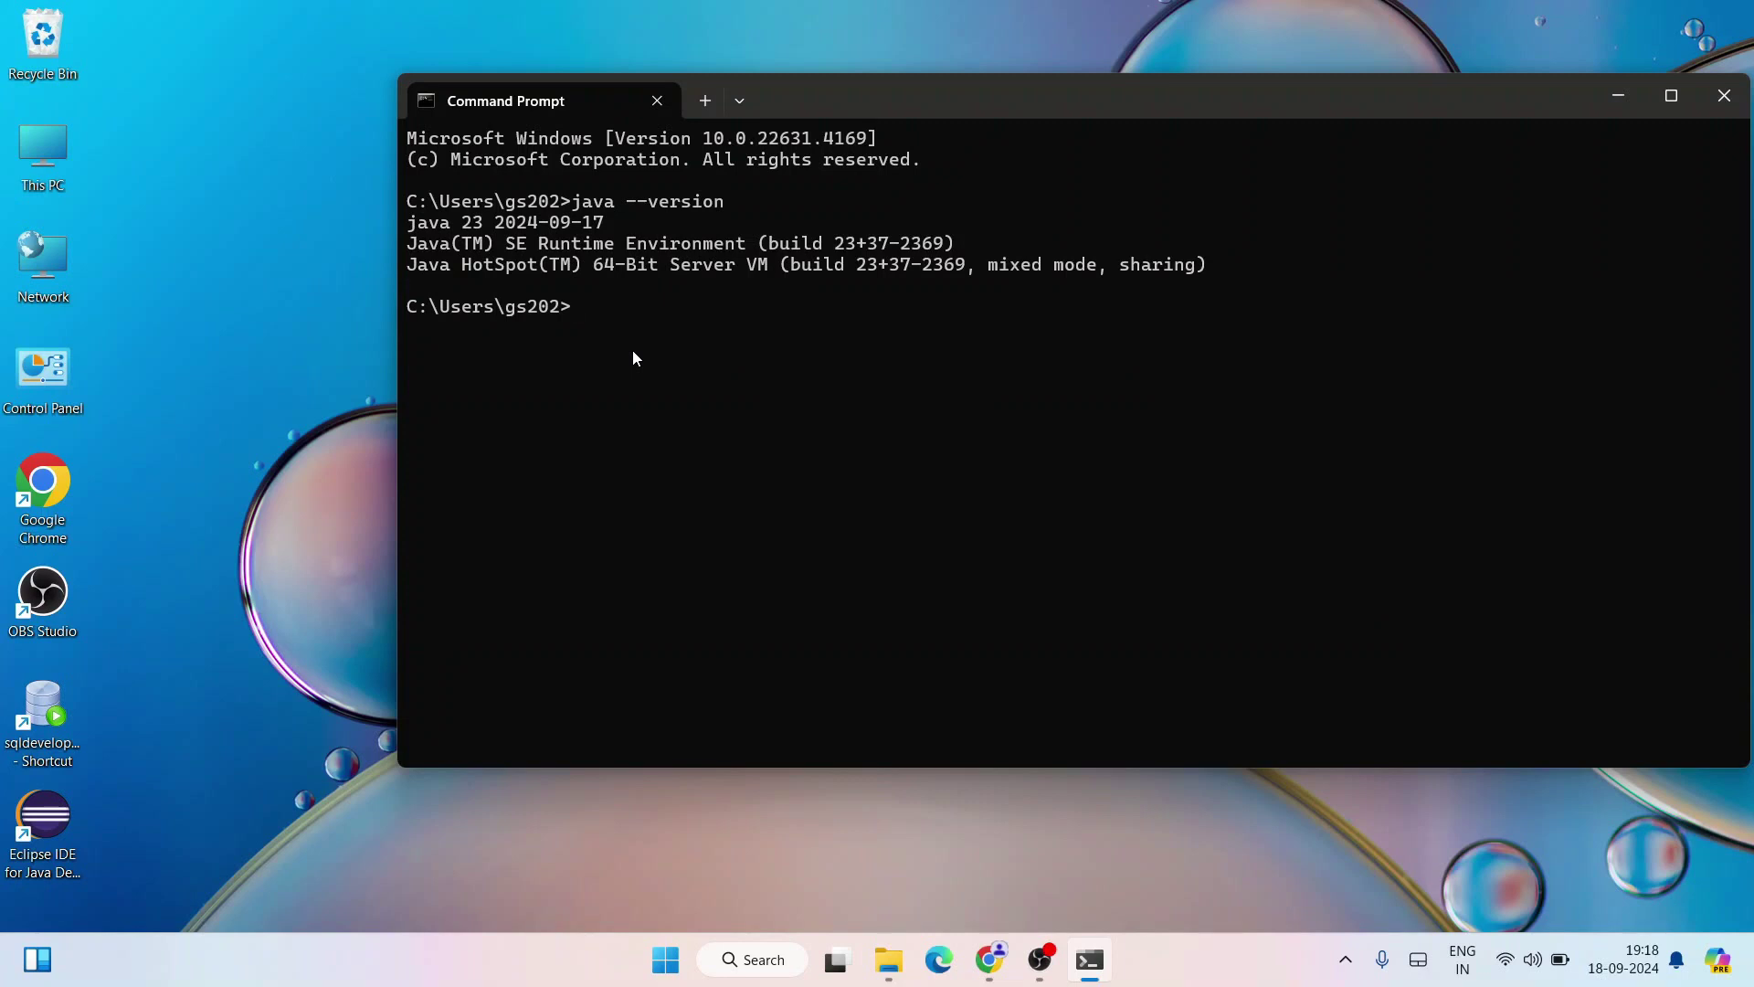
drag(876, 102, 716, 105)
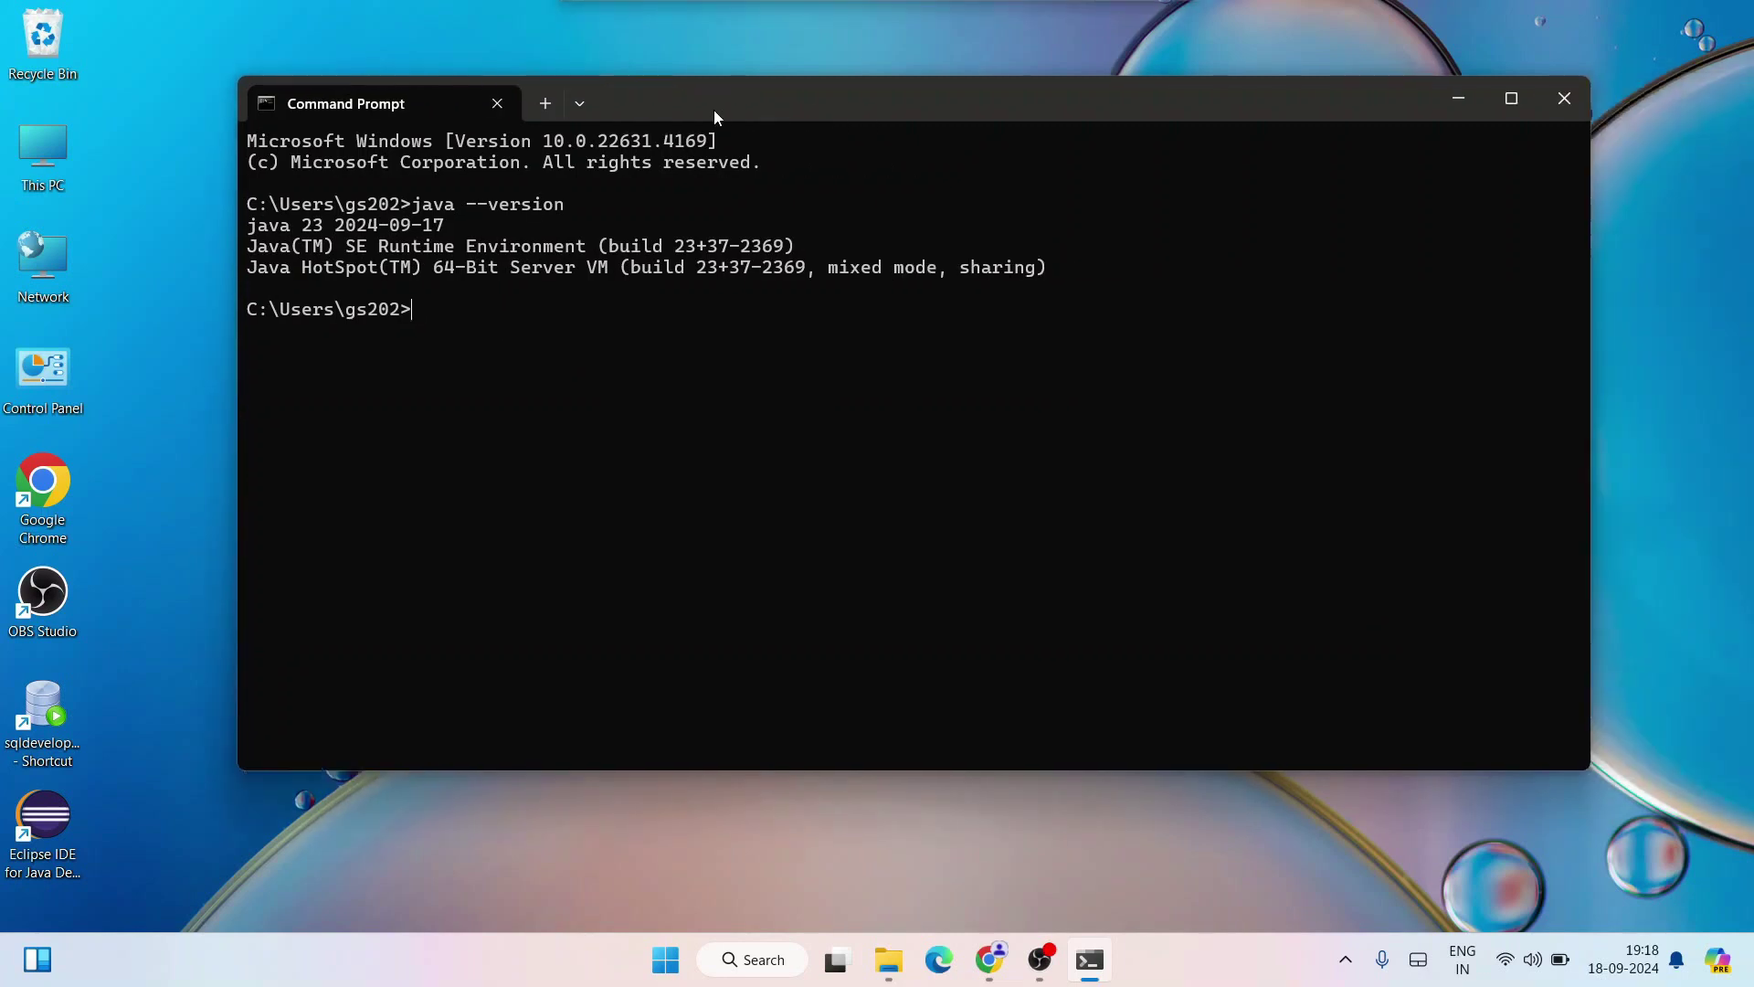
click(1564, 99)
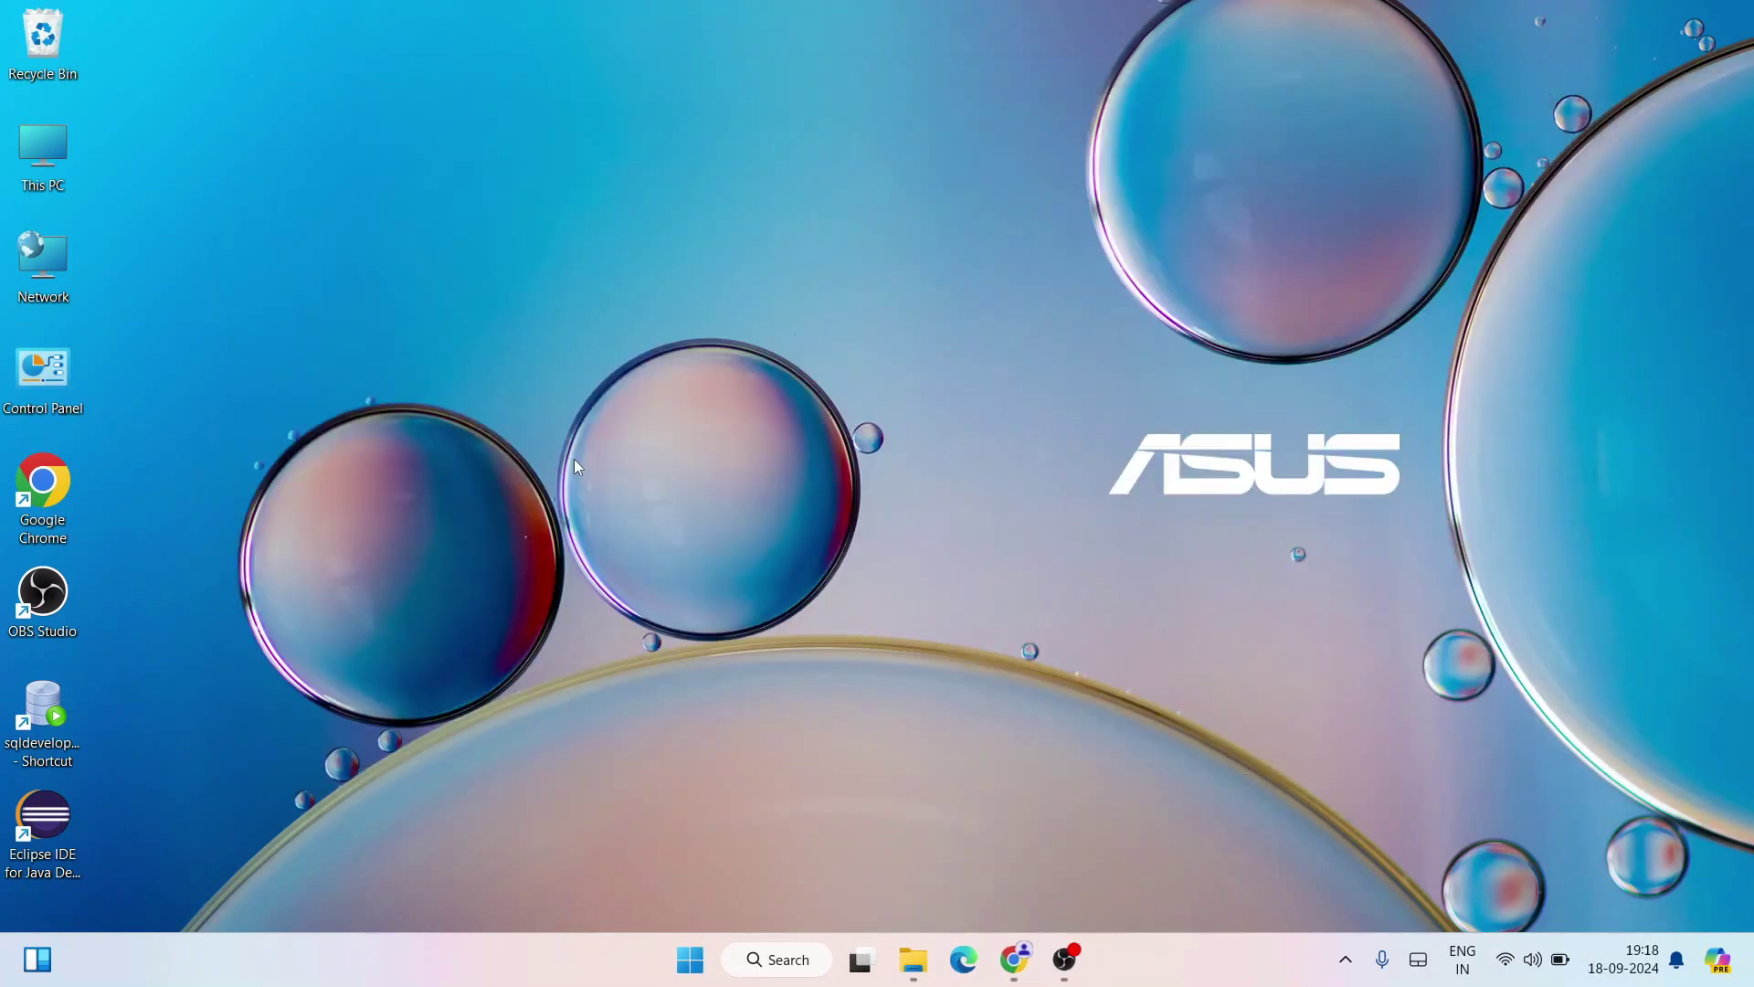
Step: Create a new desktop folder named java-workspace from the desktop's New menu
right_click(411, 100)
mouse_move(516, 282)
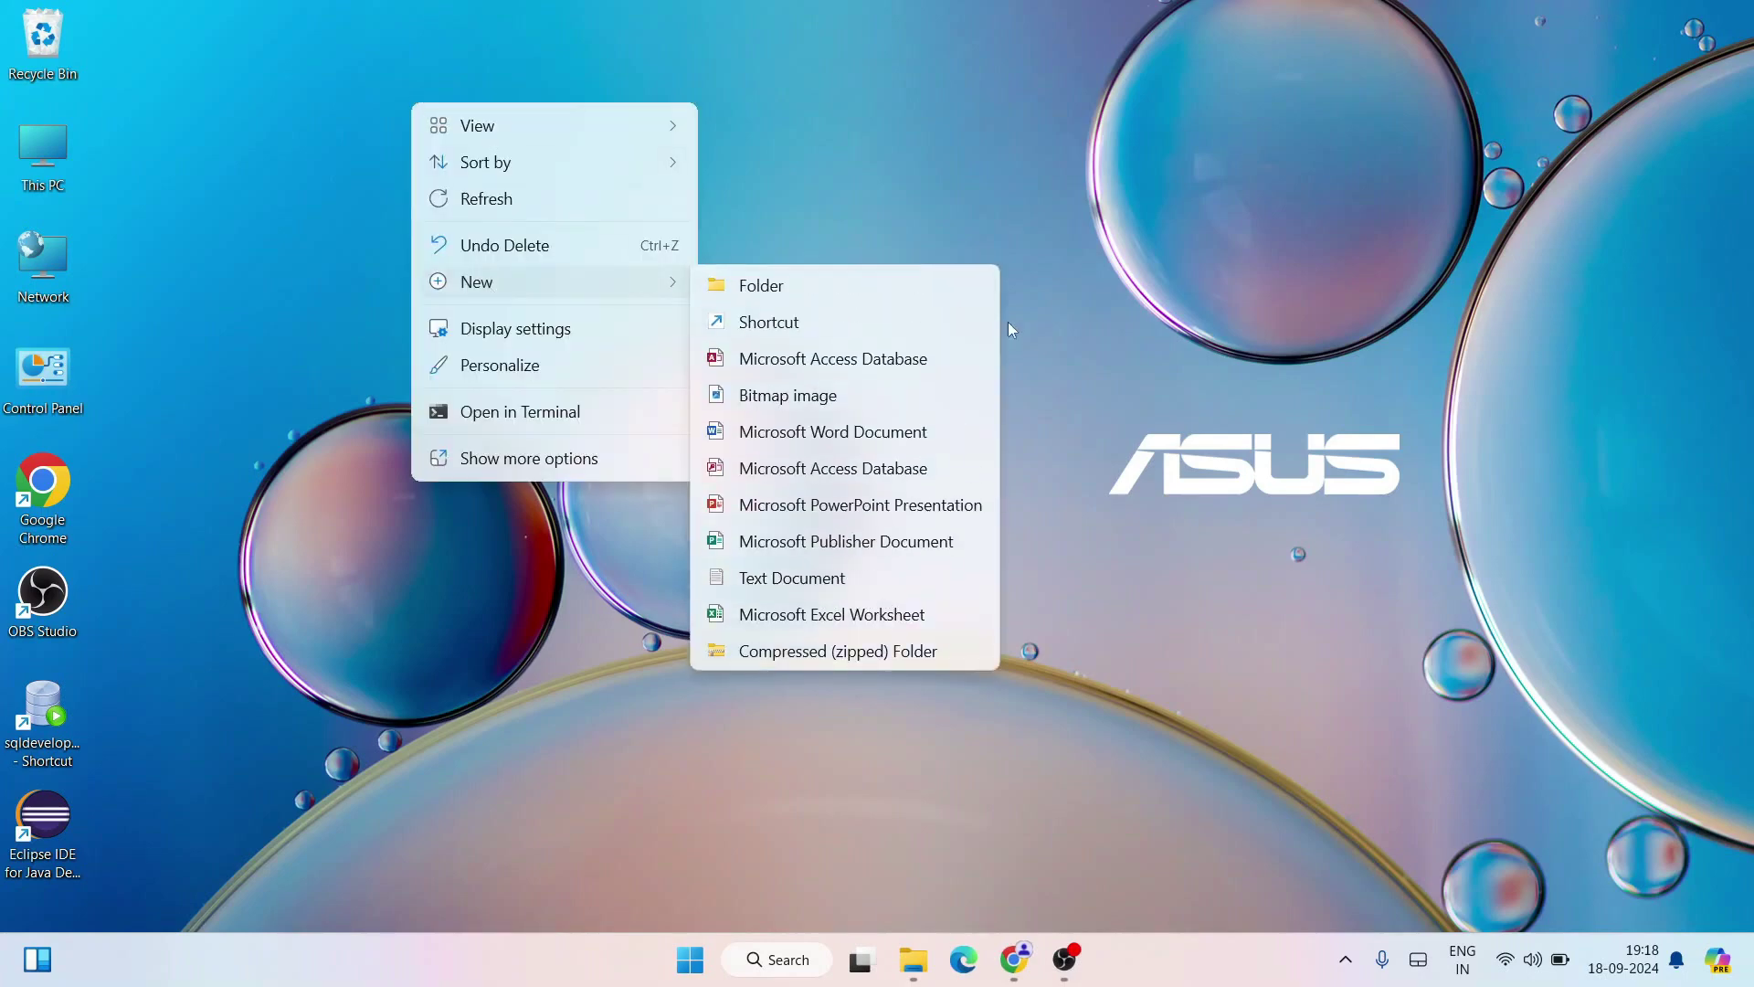
click(770, 284)
text(jav)
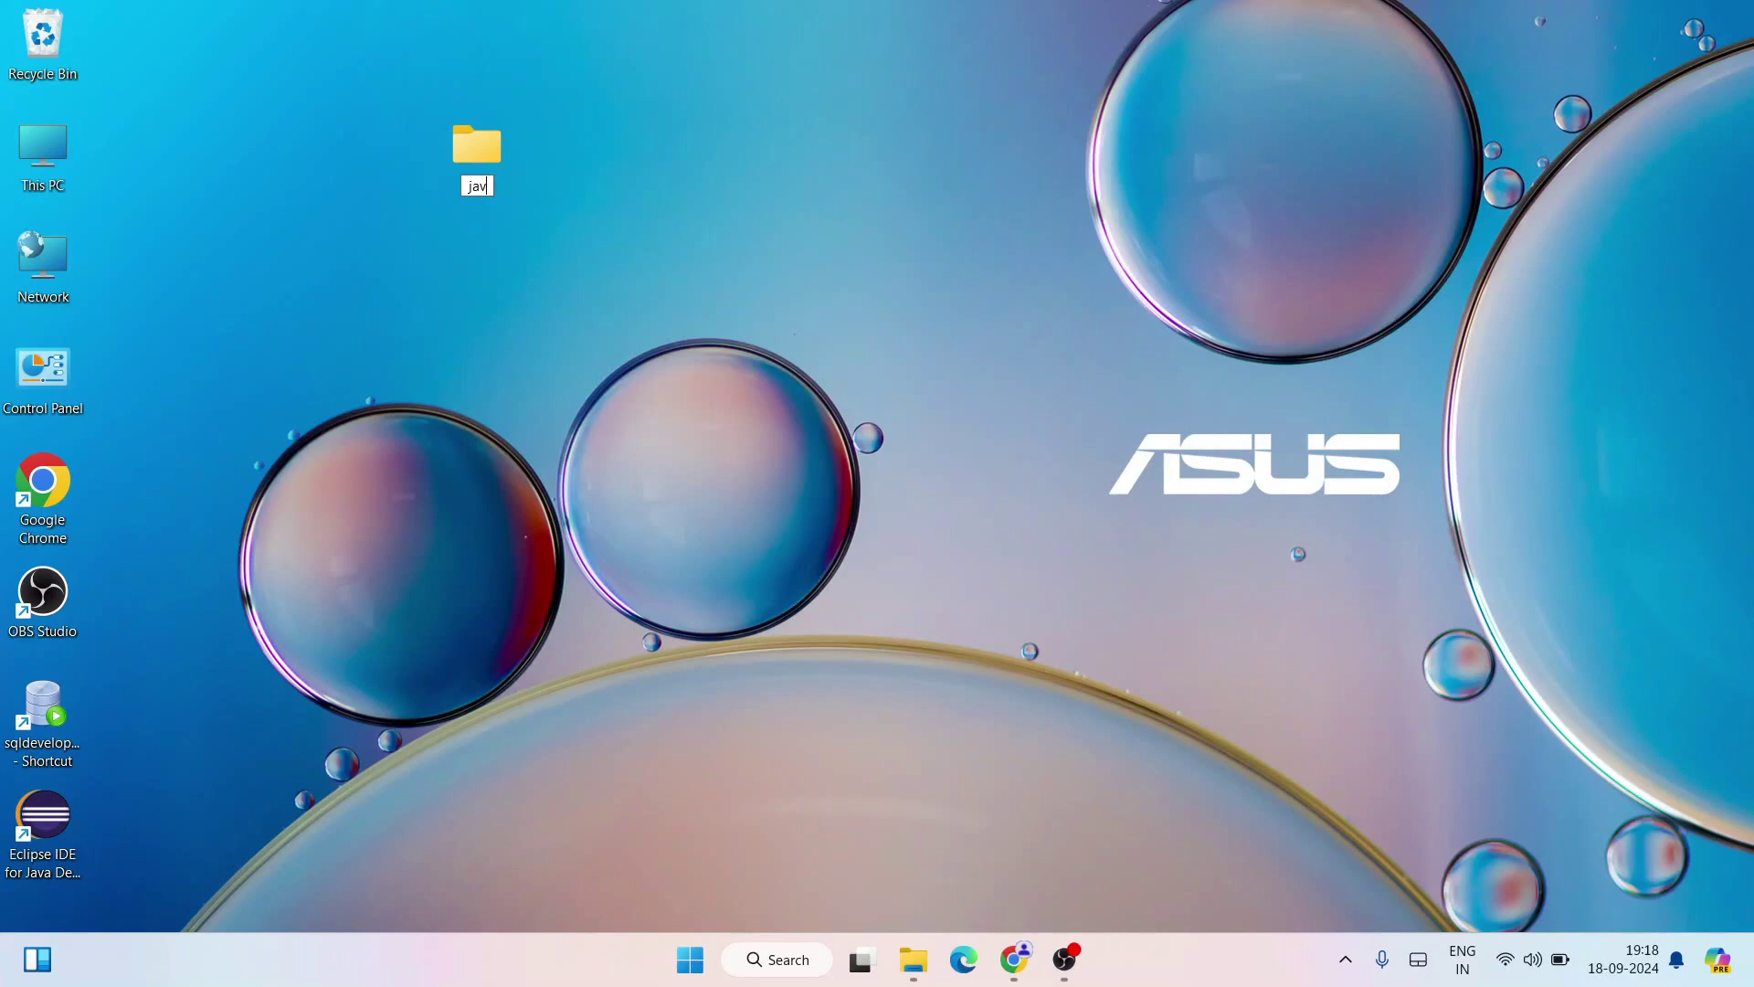
text(a-workspace)
key(Return)
key(Return)
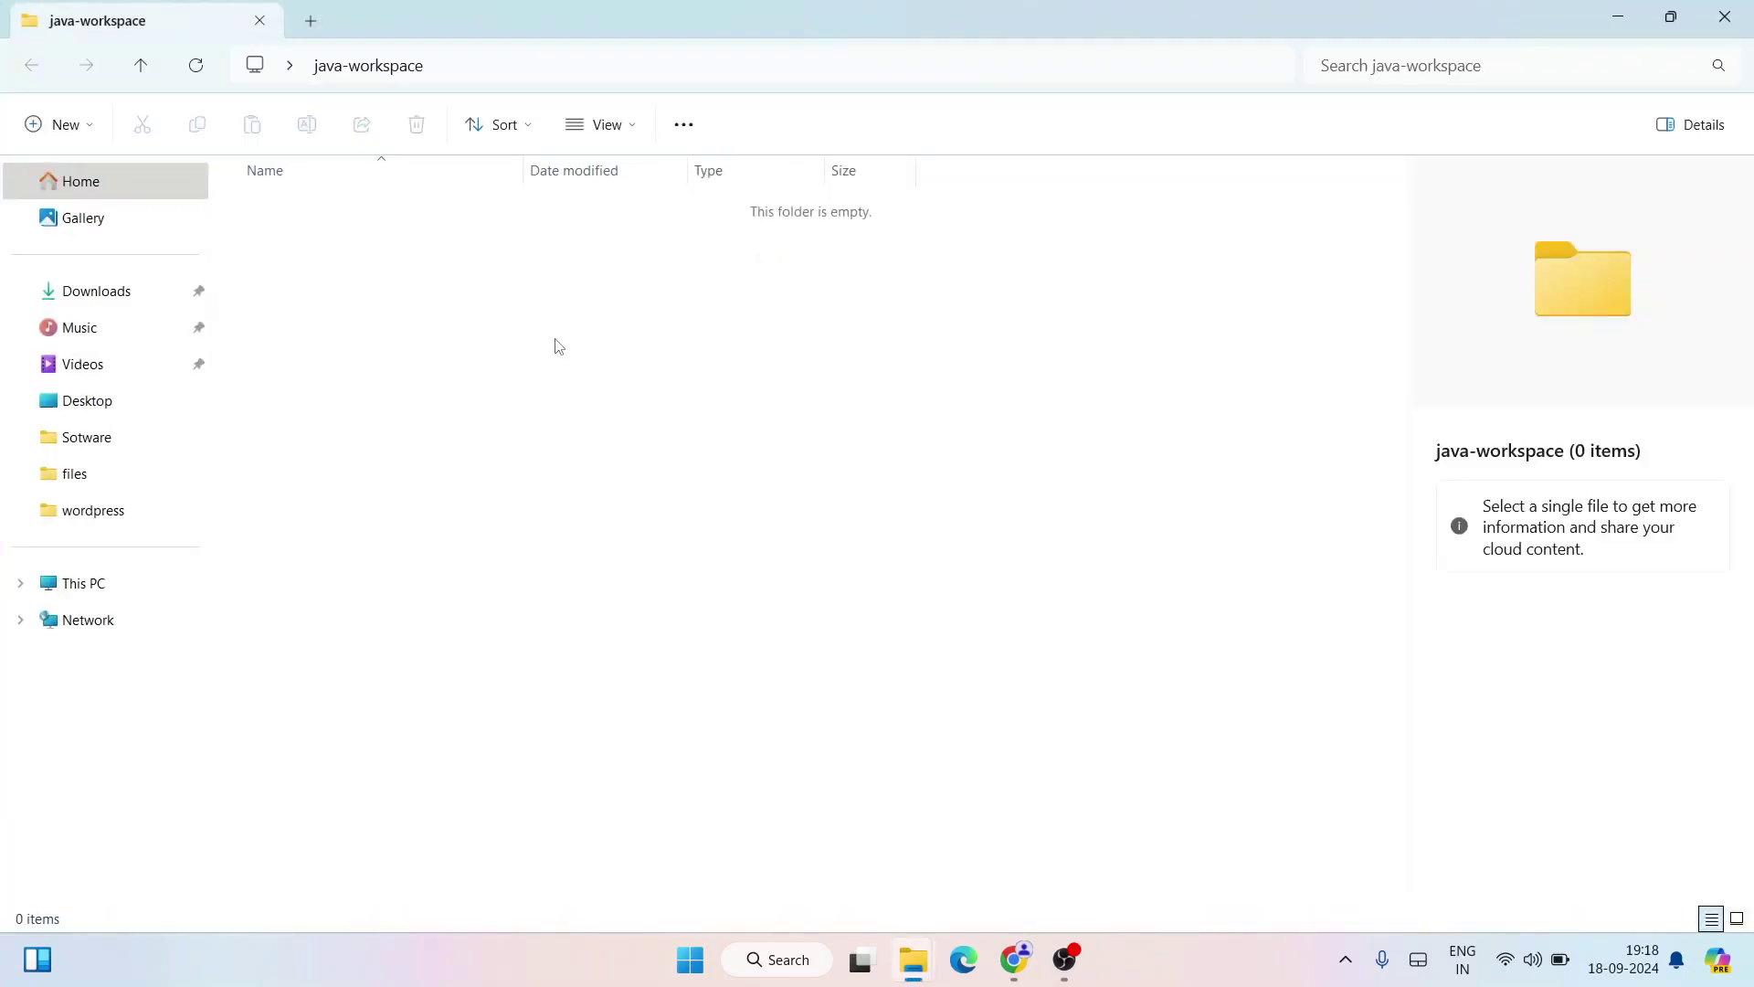
Step: Create a new text document in java-workspace and rename it HelloWorld.java, accepting the extension change
right_click(554, 340)
mouse_move(710, 537)
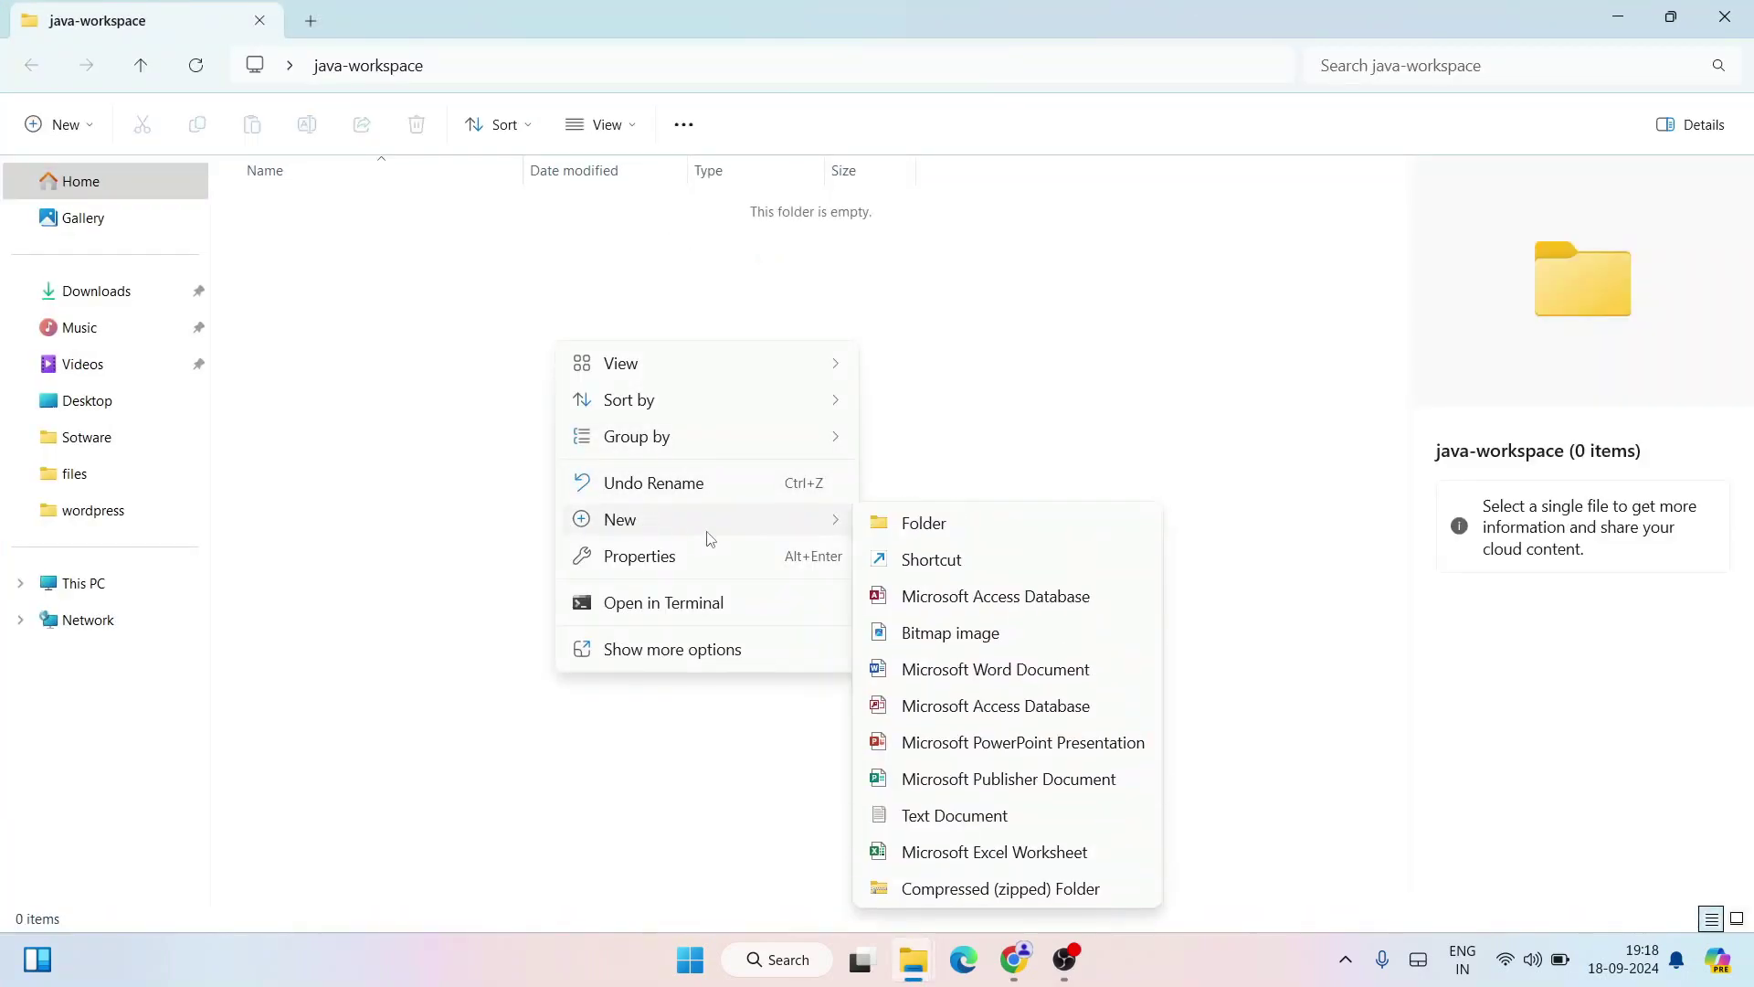
click(936, 816)
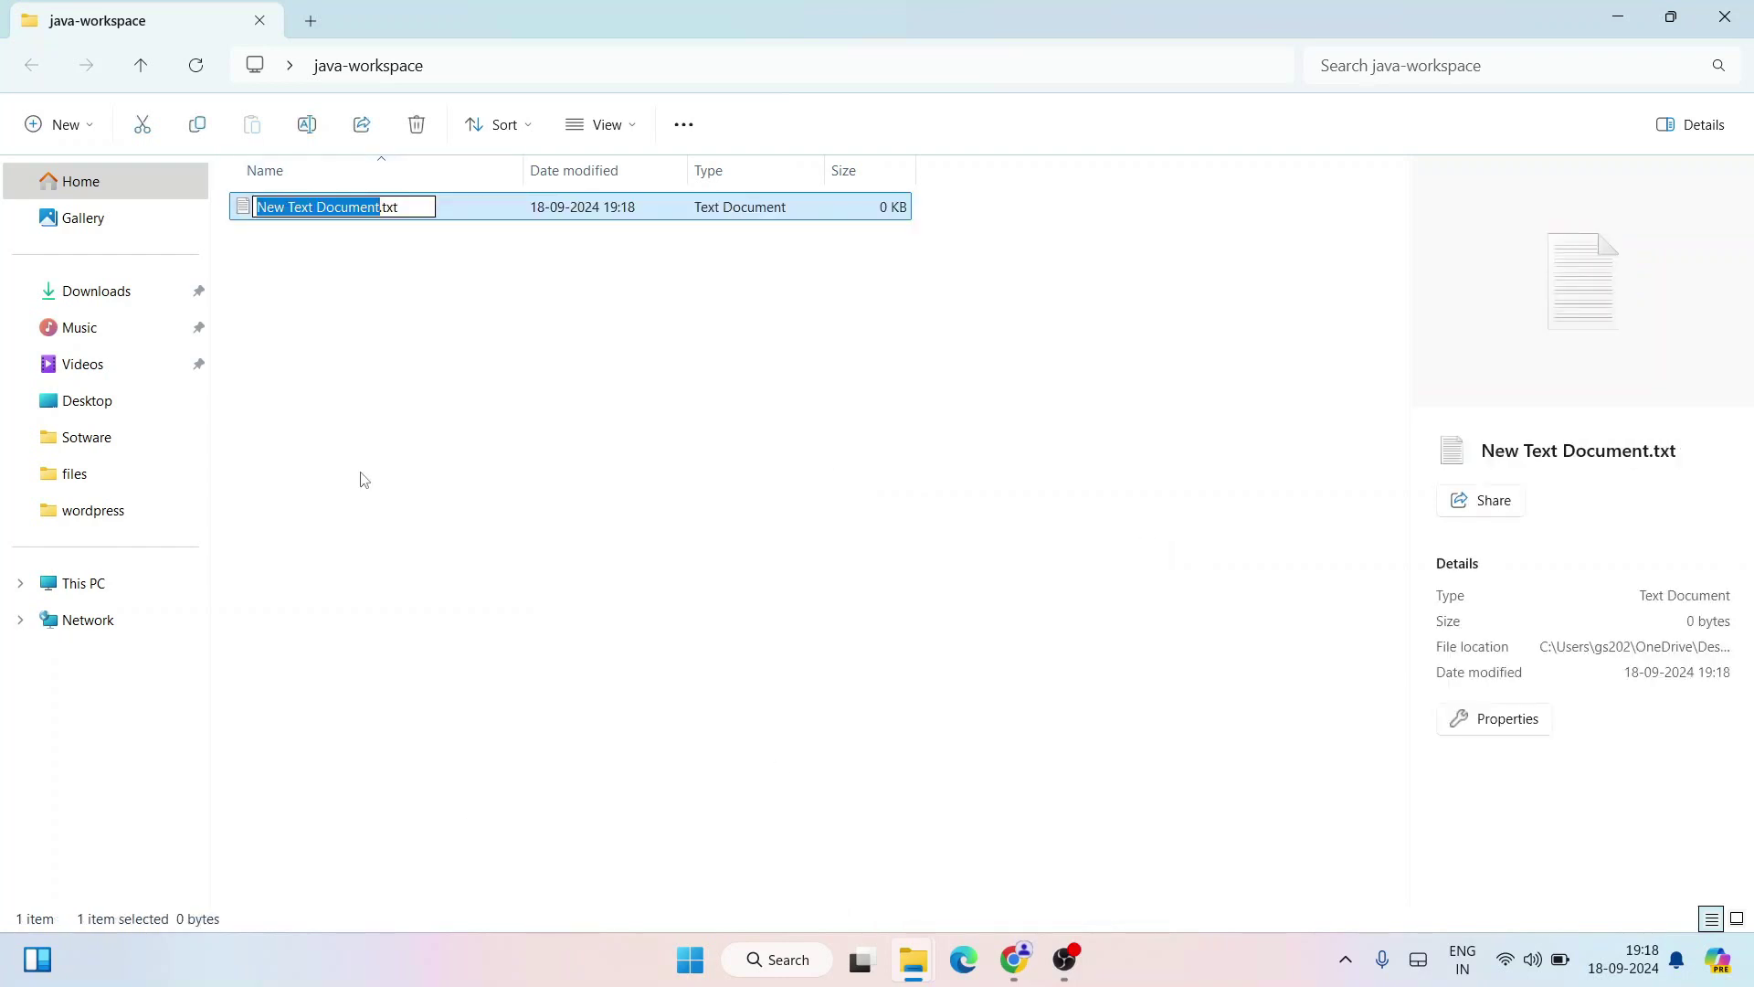
text(HelloWorld)
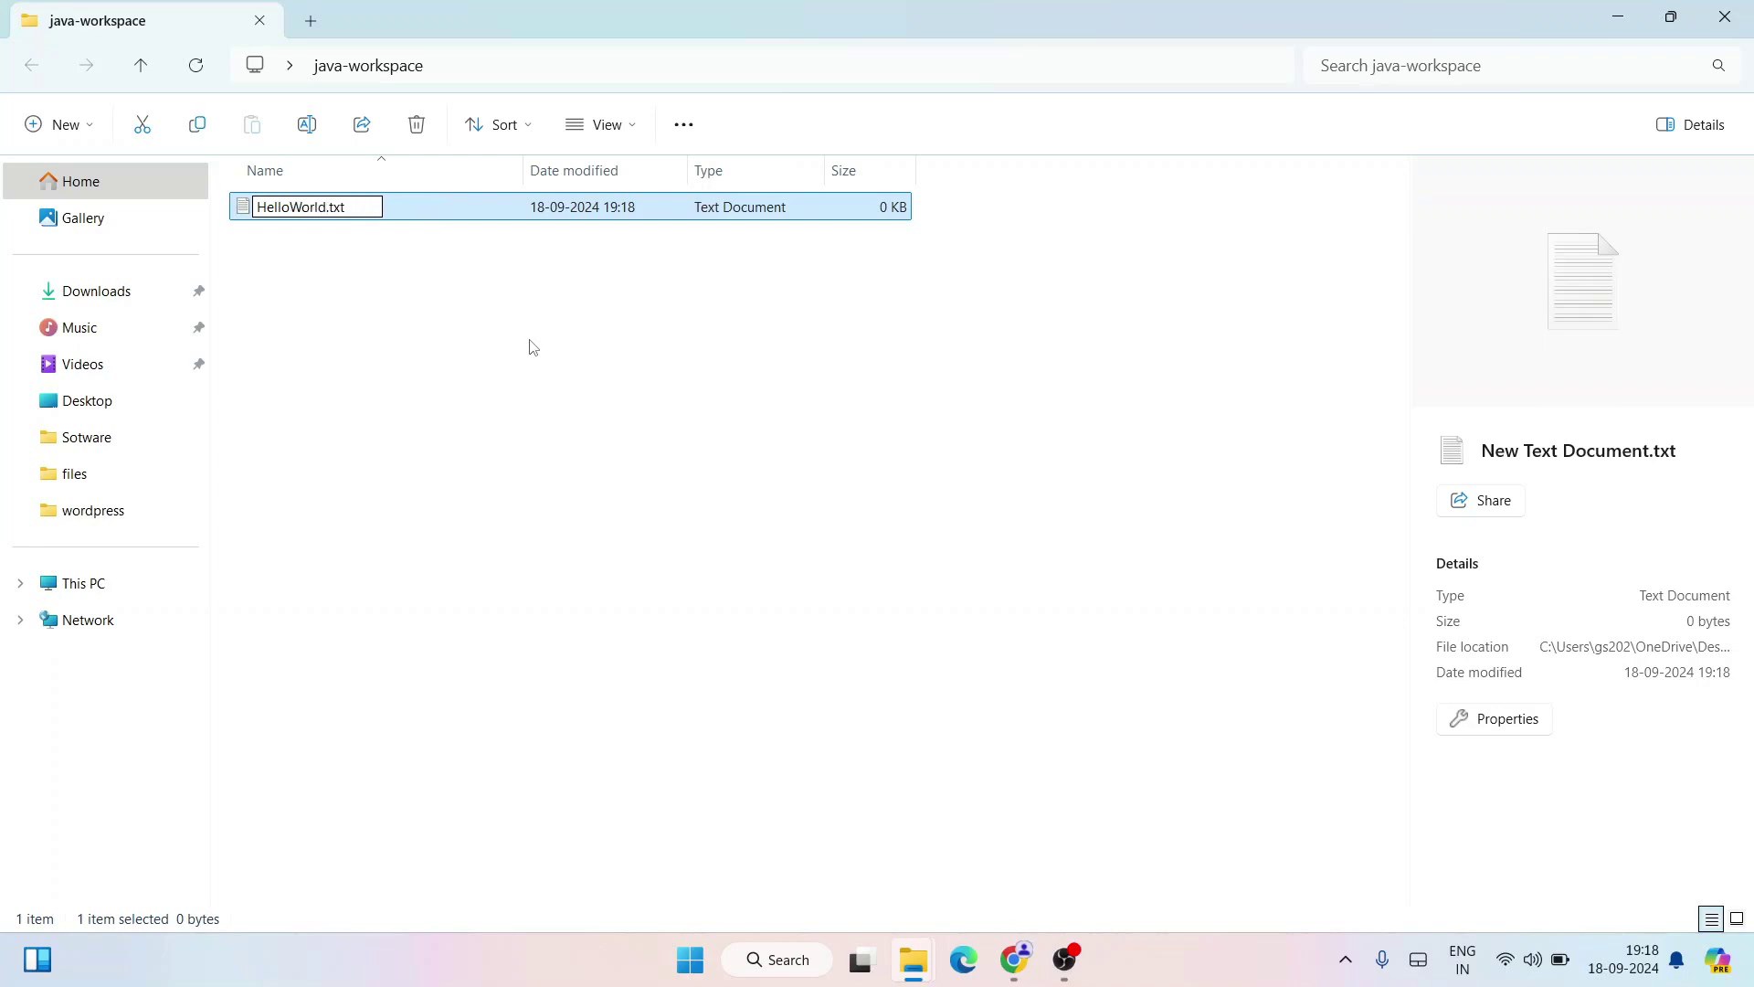
key(BackSpace)
key(BackSpace)
key(BackSpace)
text(java)
key(Return)
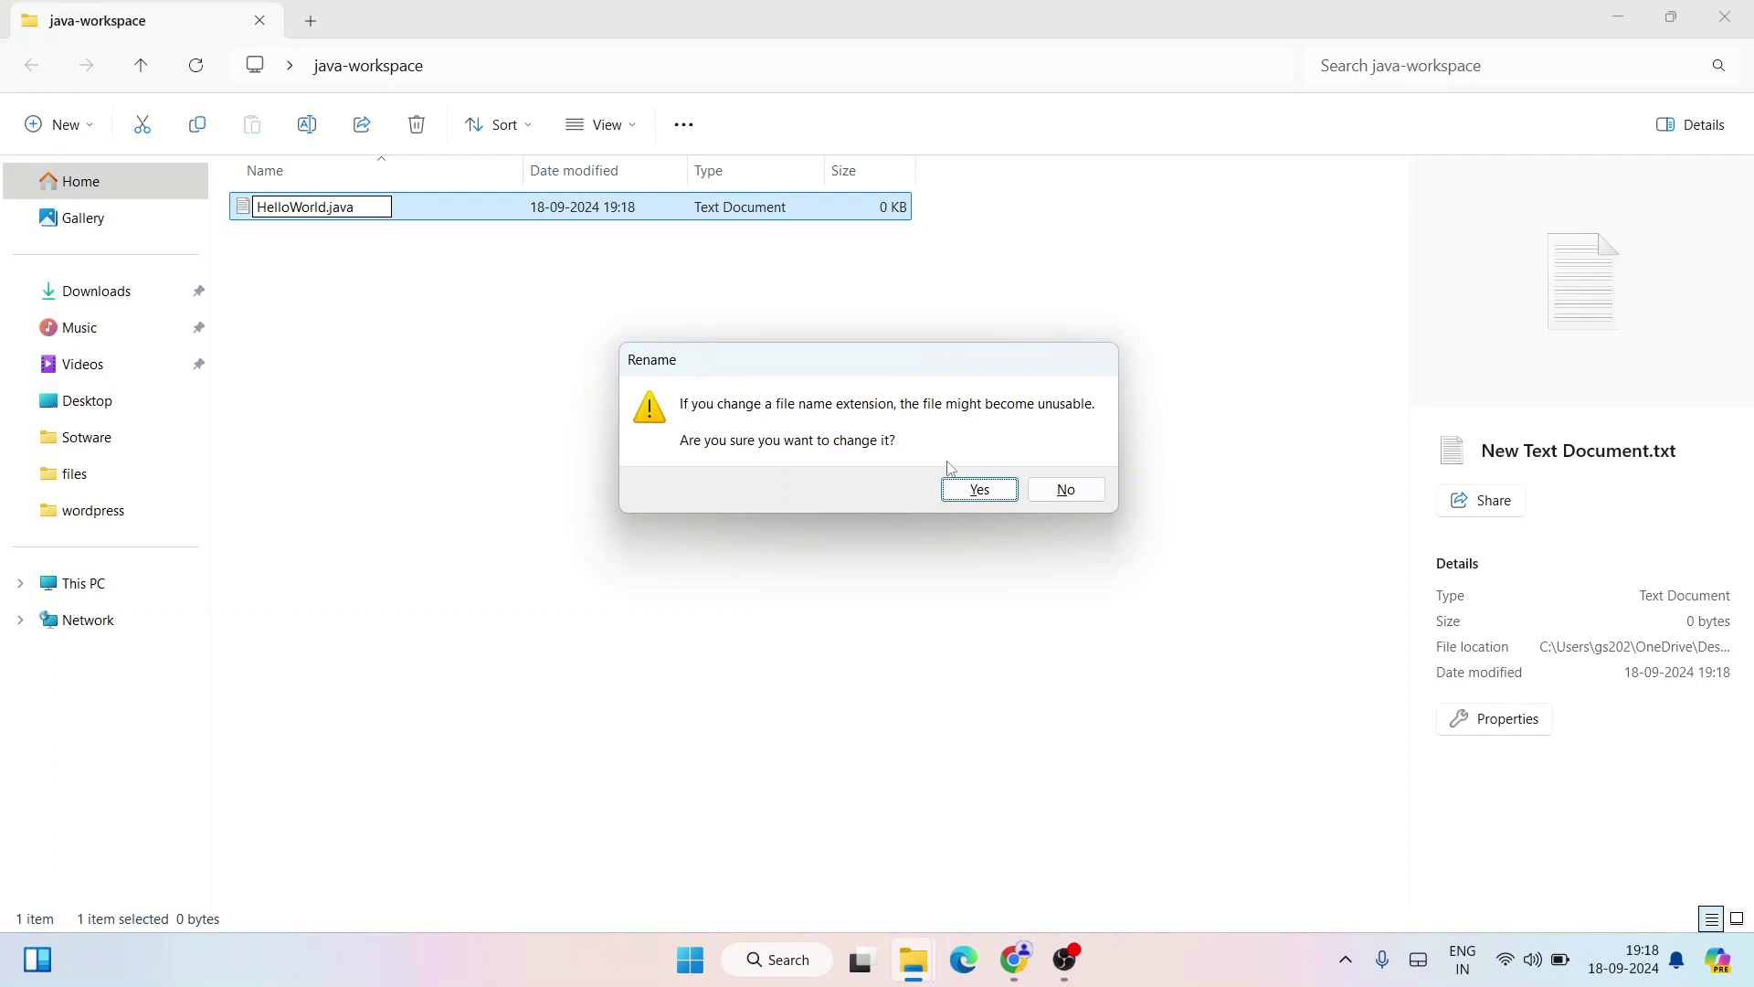
click(975, 490)
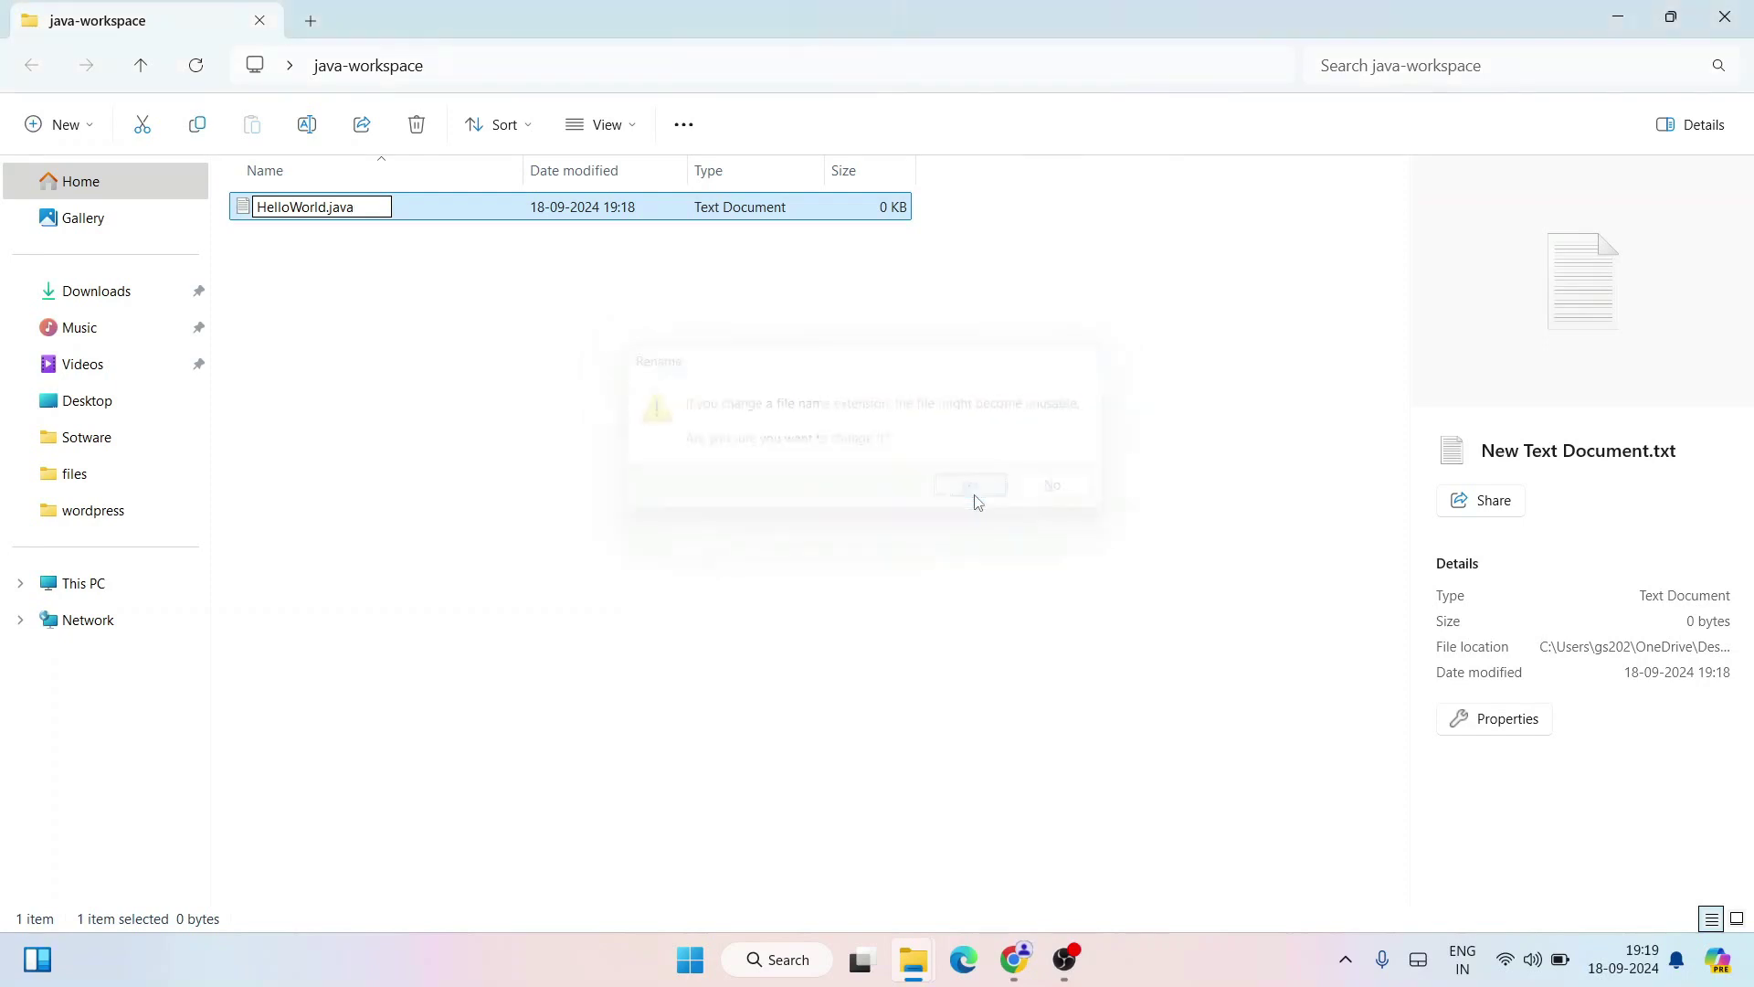
click(400, 209)
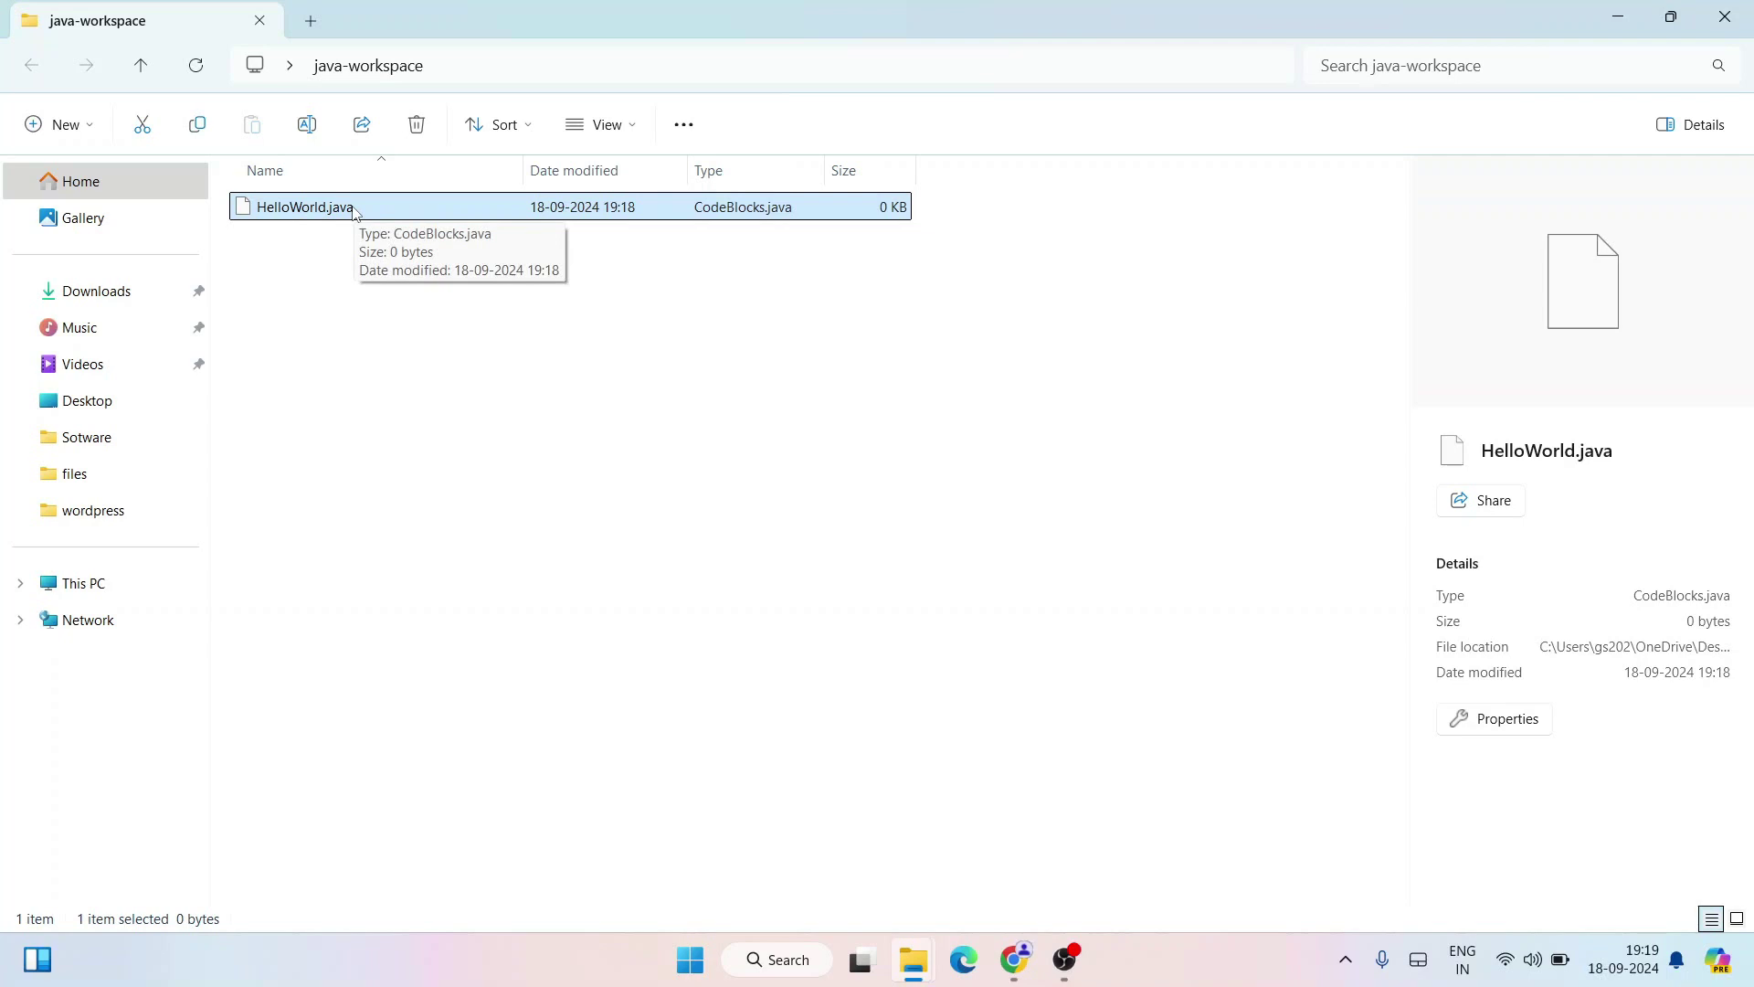
Step: Check the file list's View options without changing anything
click(602, 125)
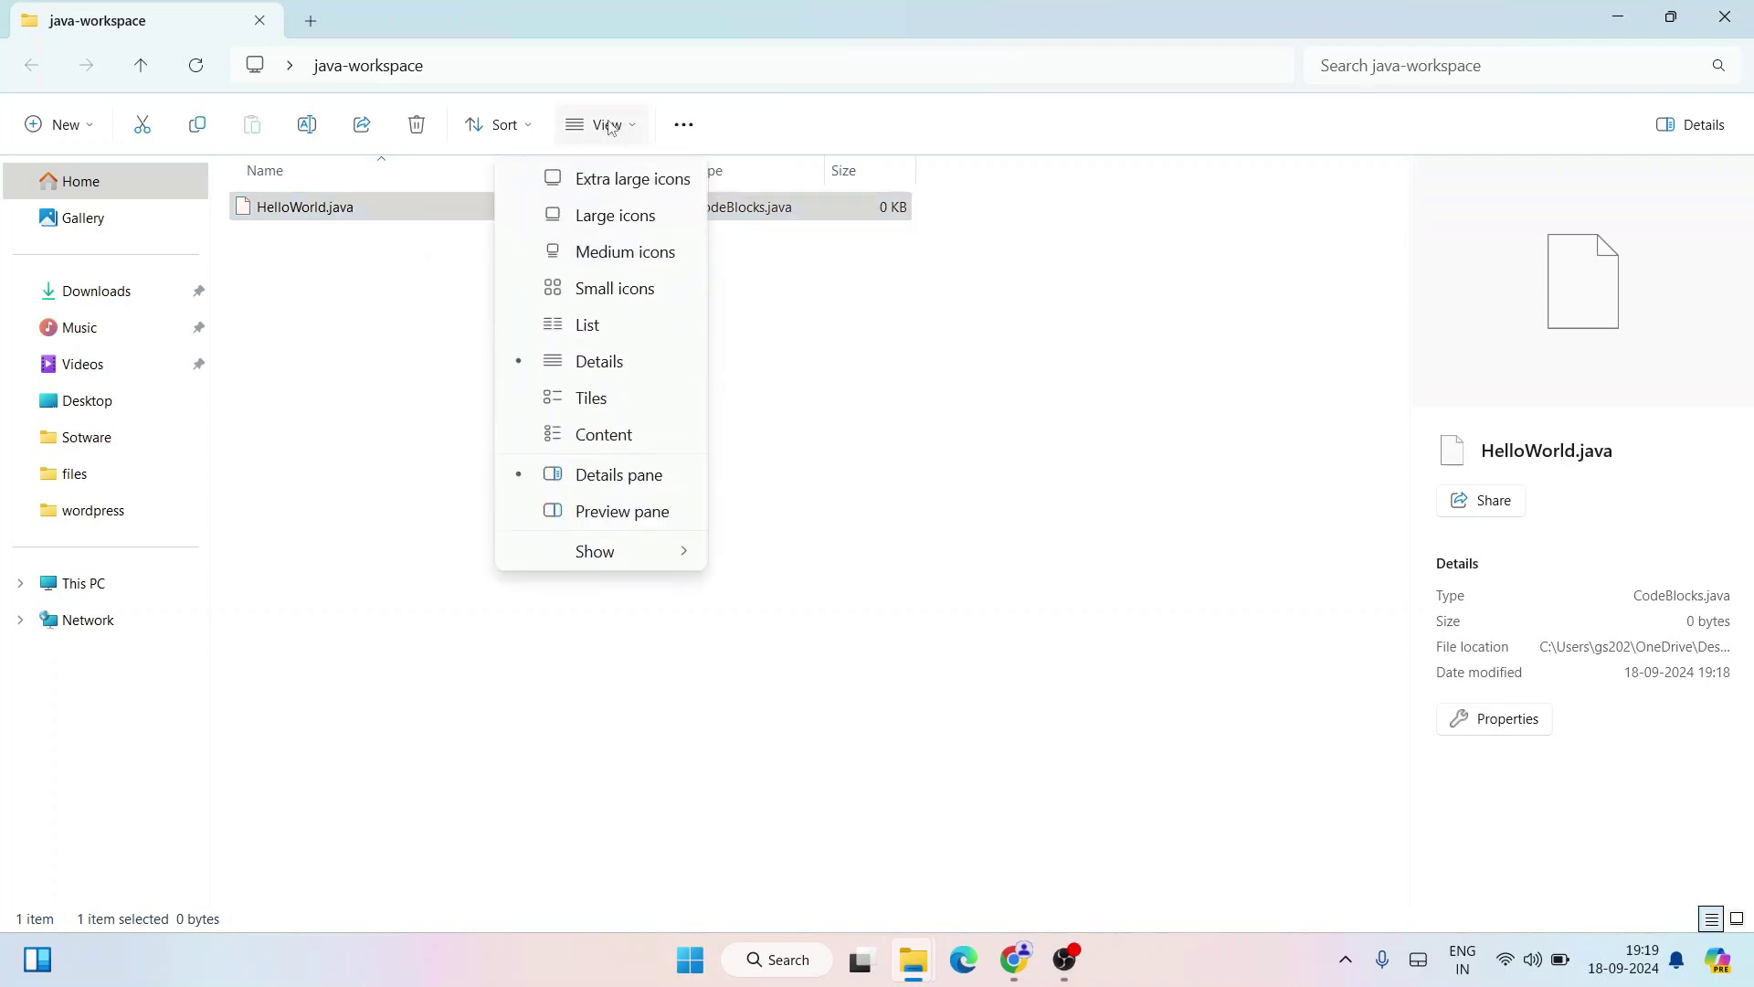
mouse_move(610, 554)
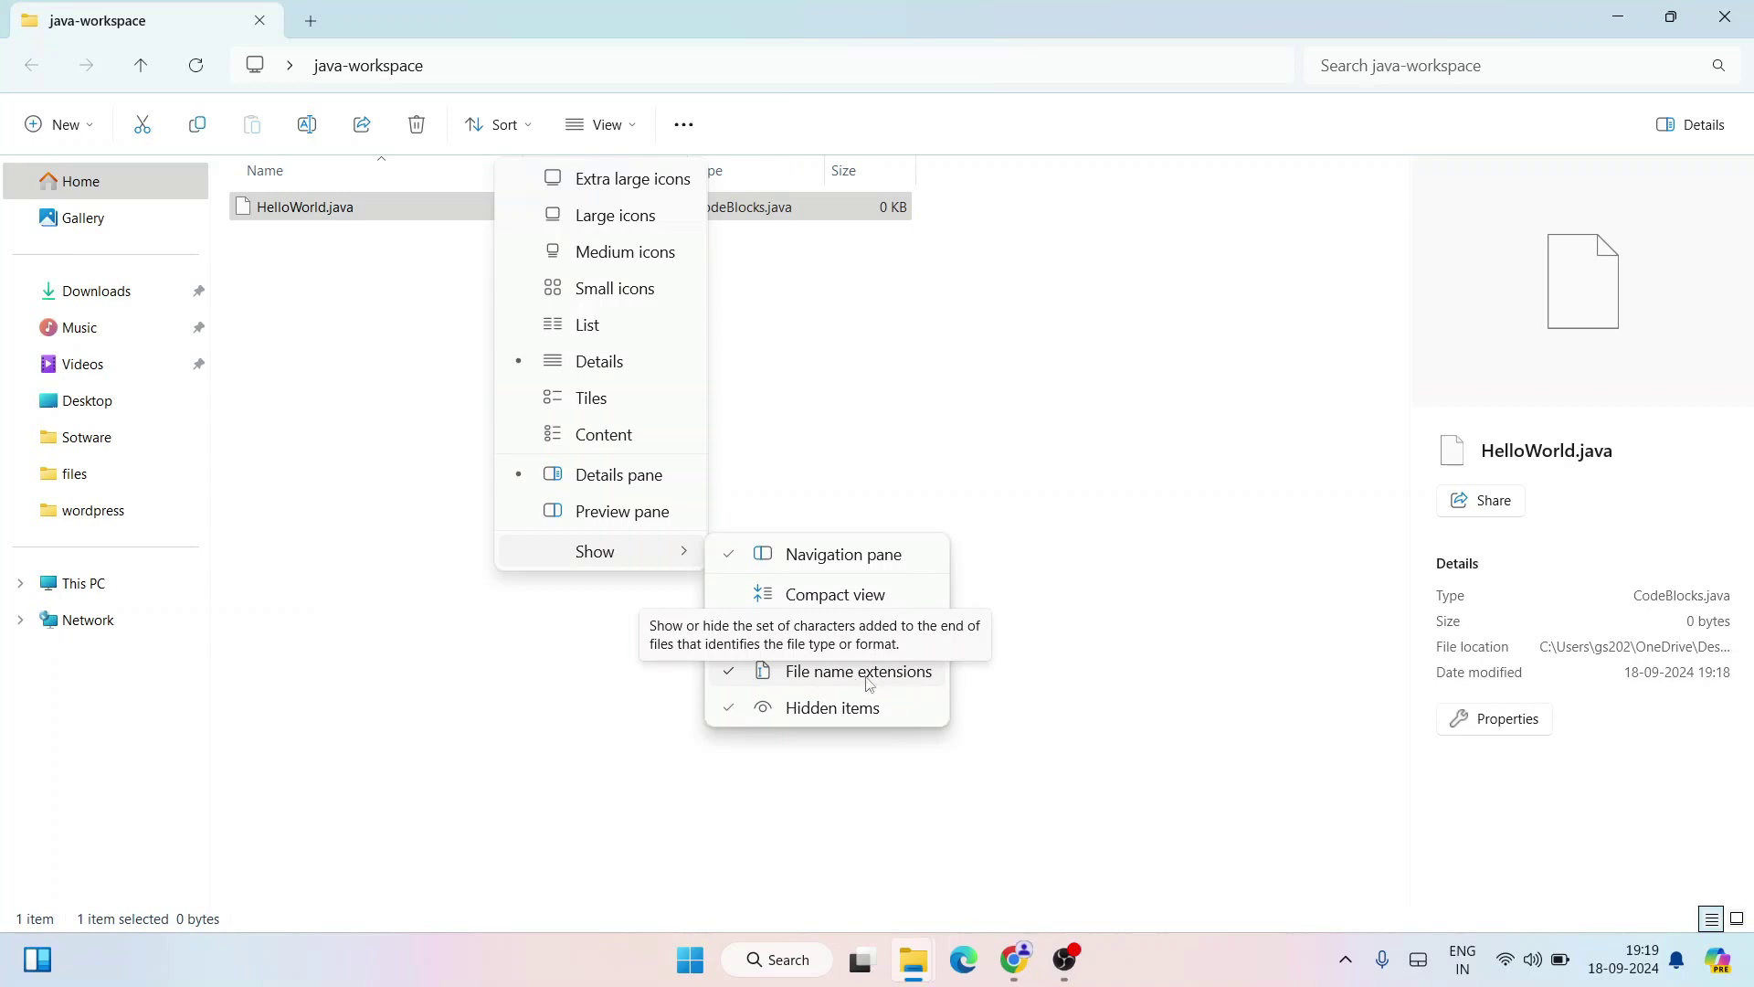
click(398, 426)
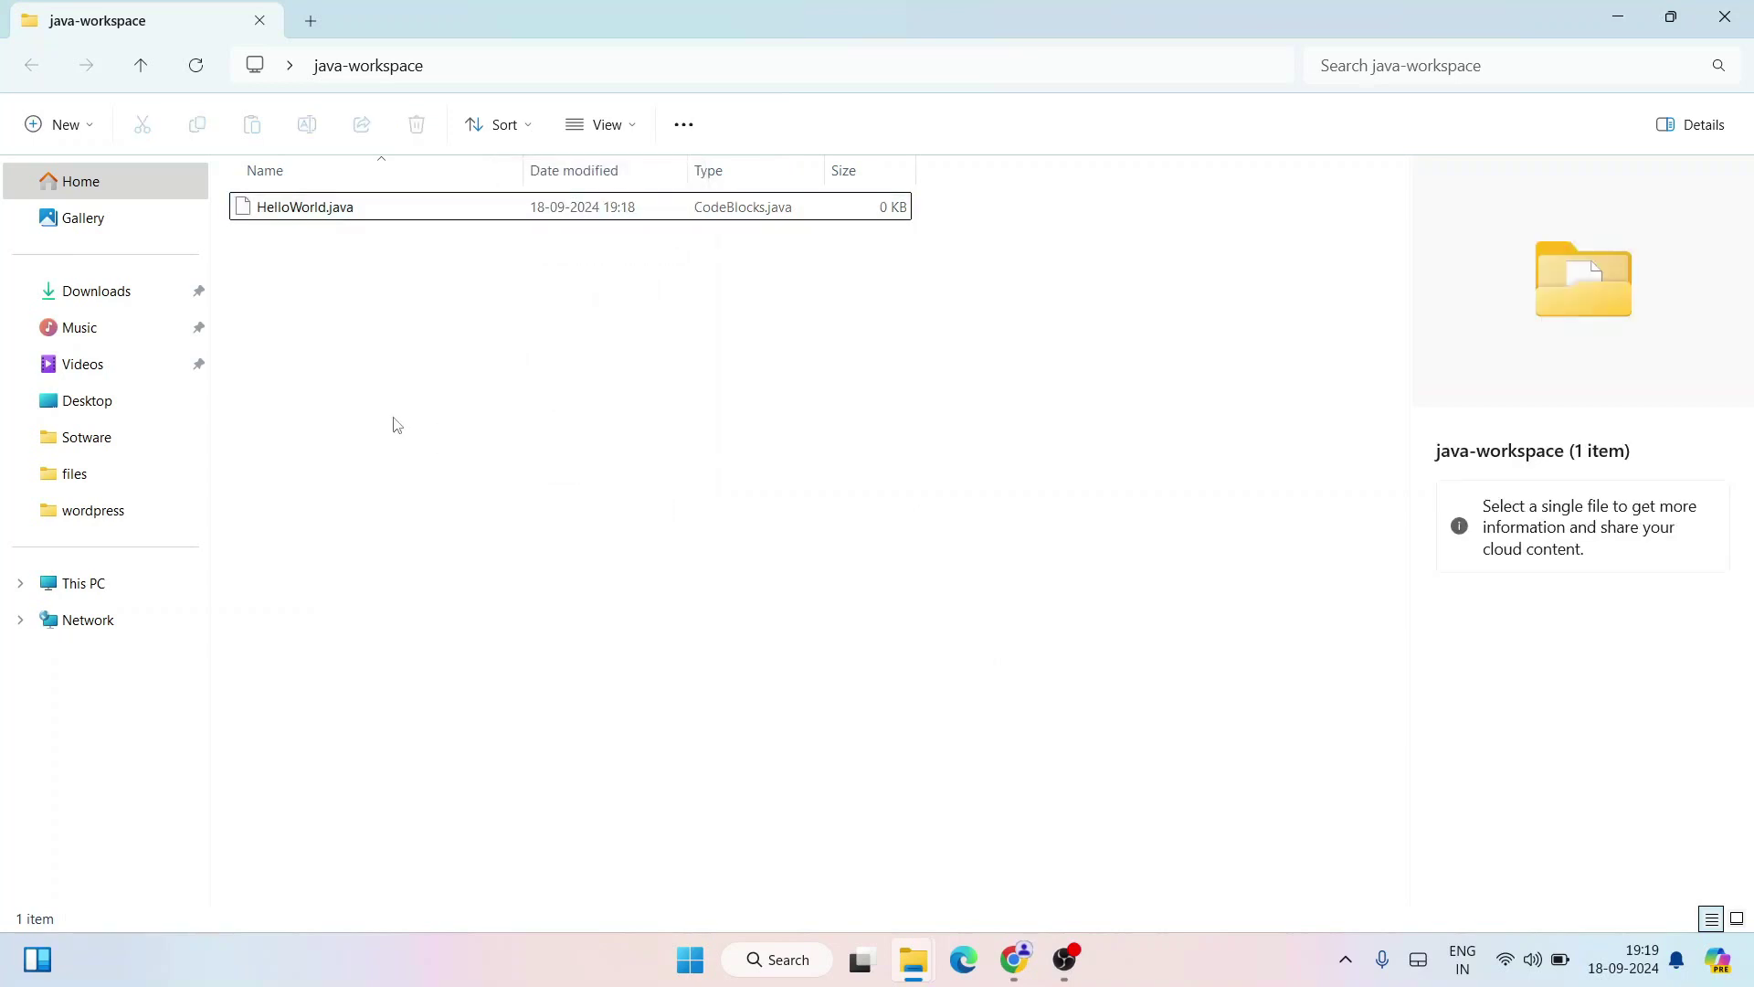
Step: Open HelloWorld.java for editing in Notepad from its context menu
right_click(370, 210)
click(340, 212)
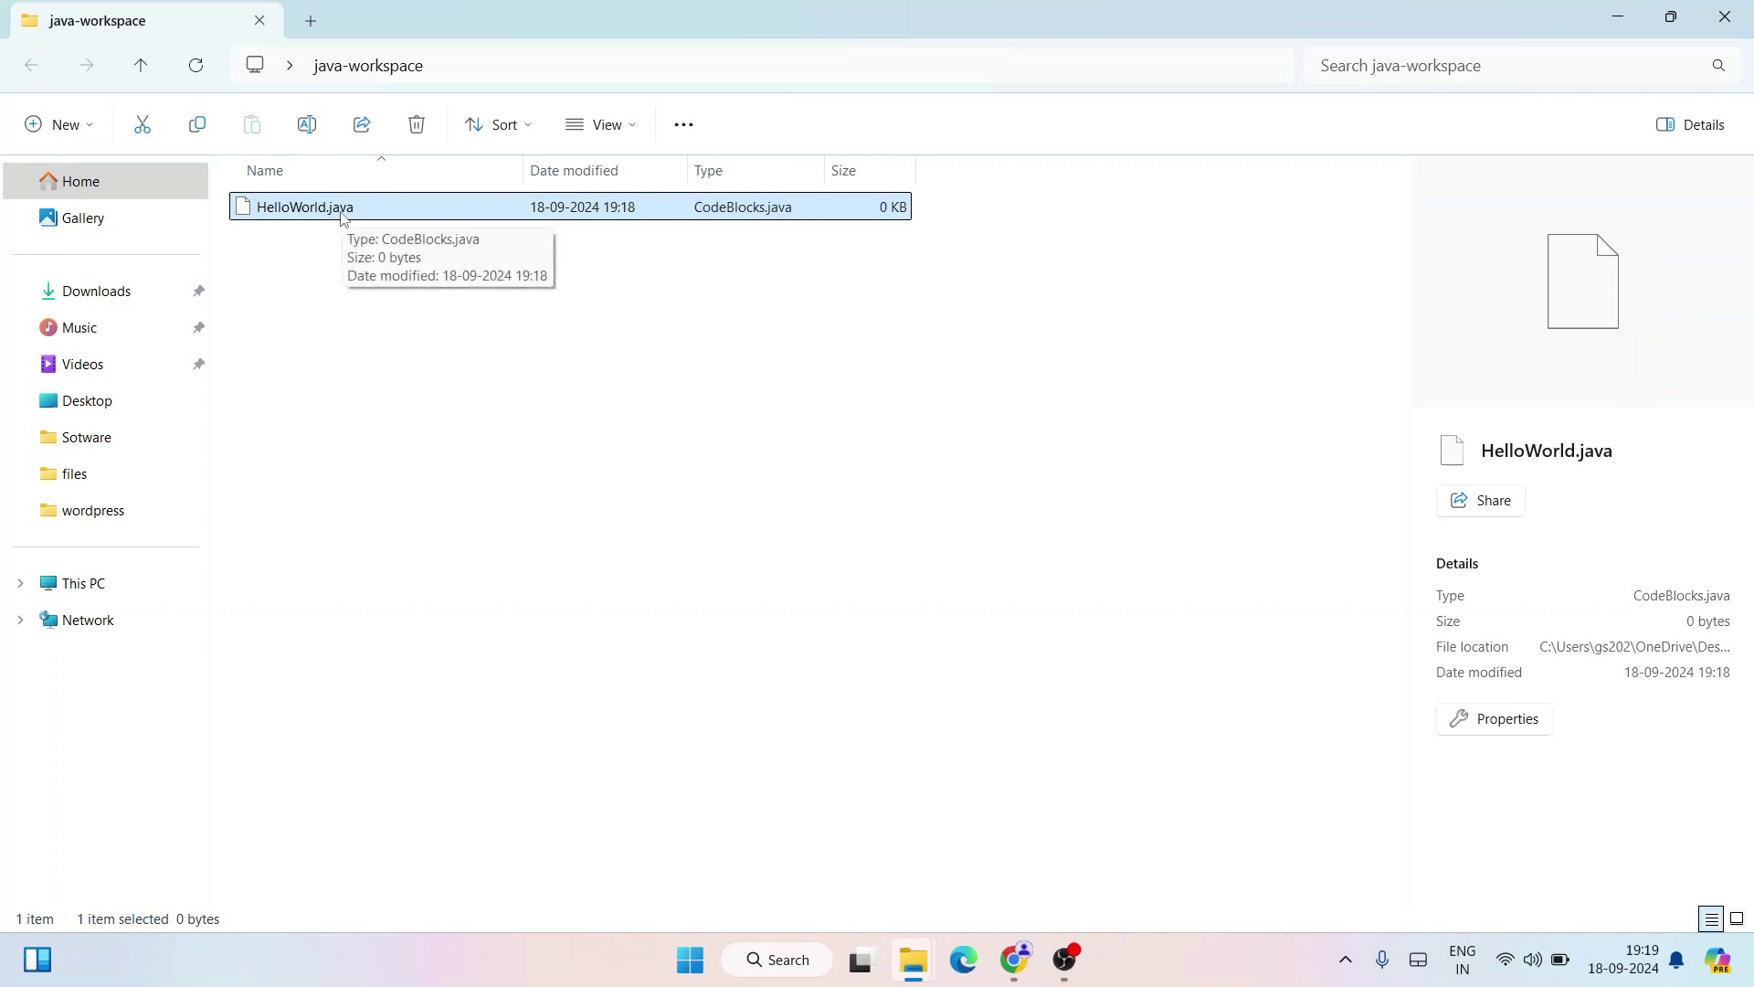
right_click(358, 211)
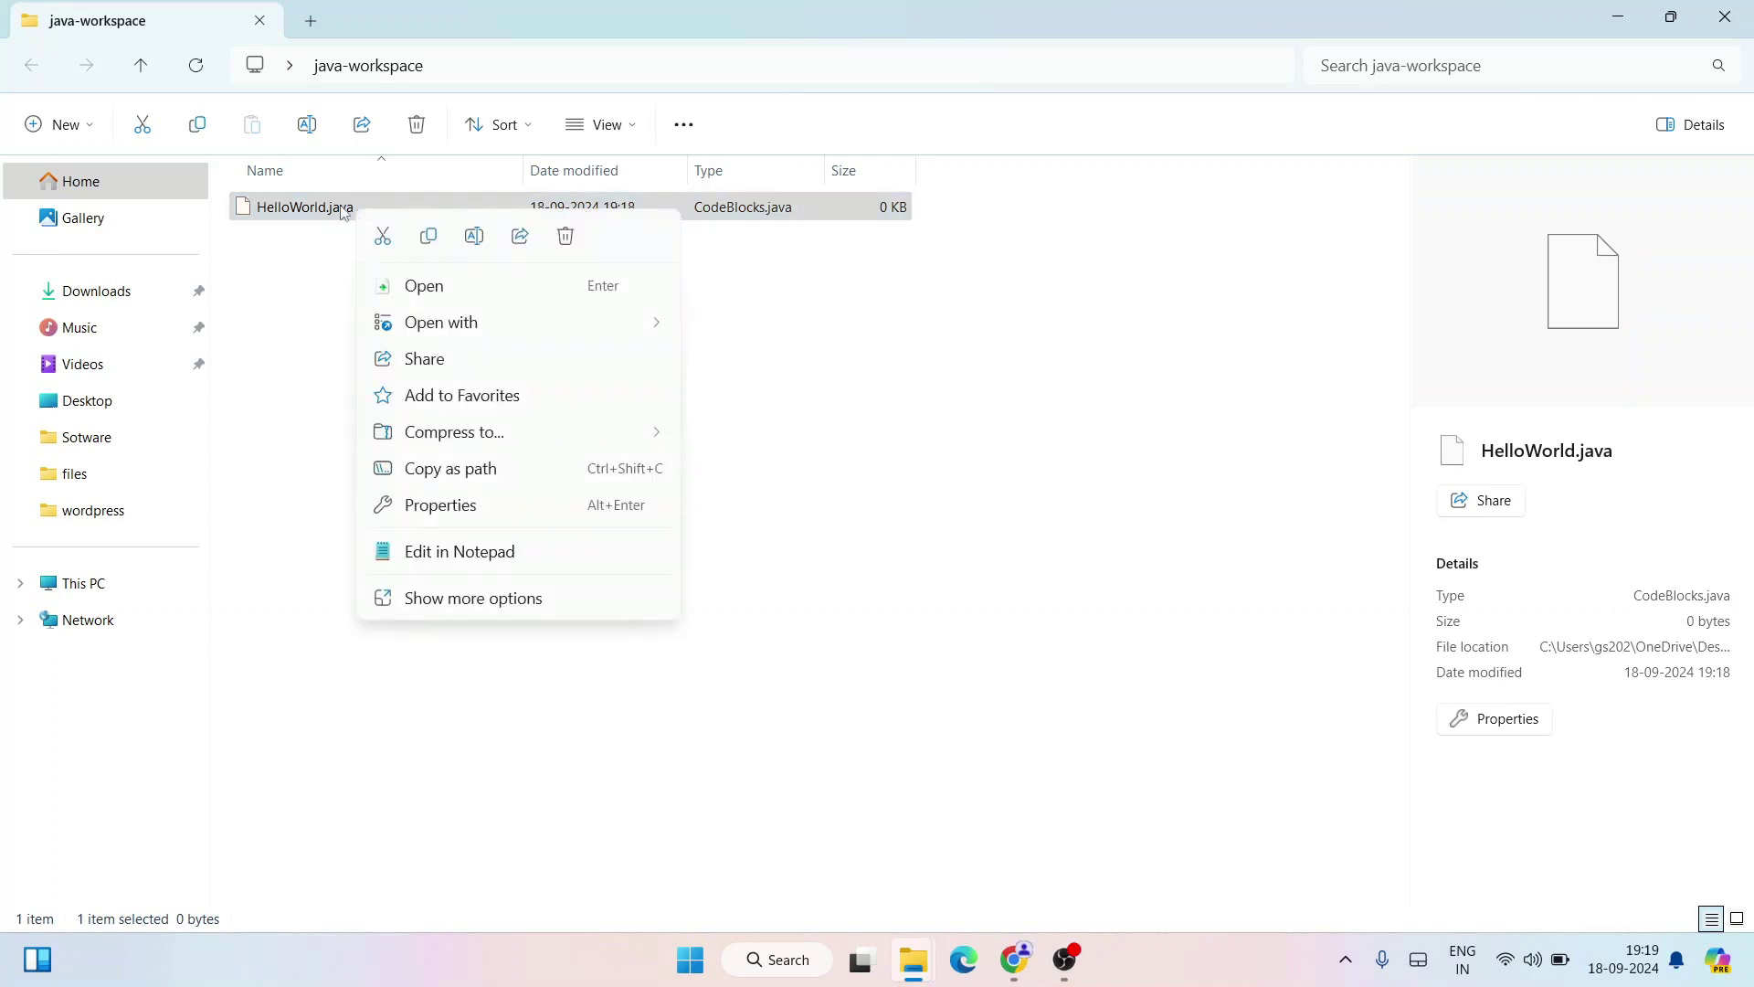
click(449, 551)
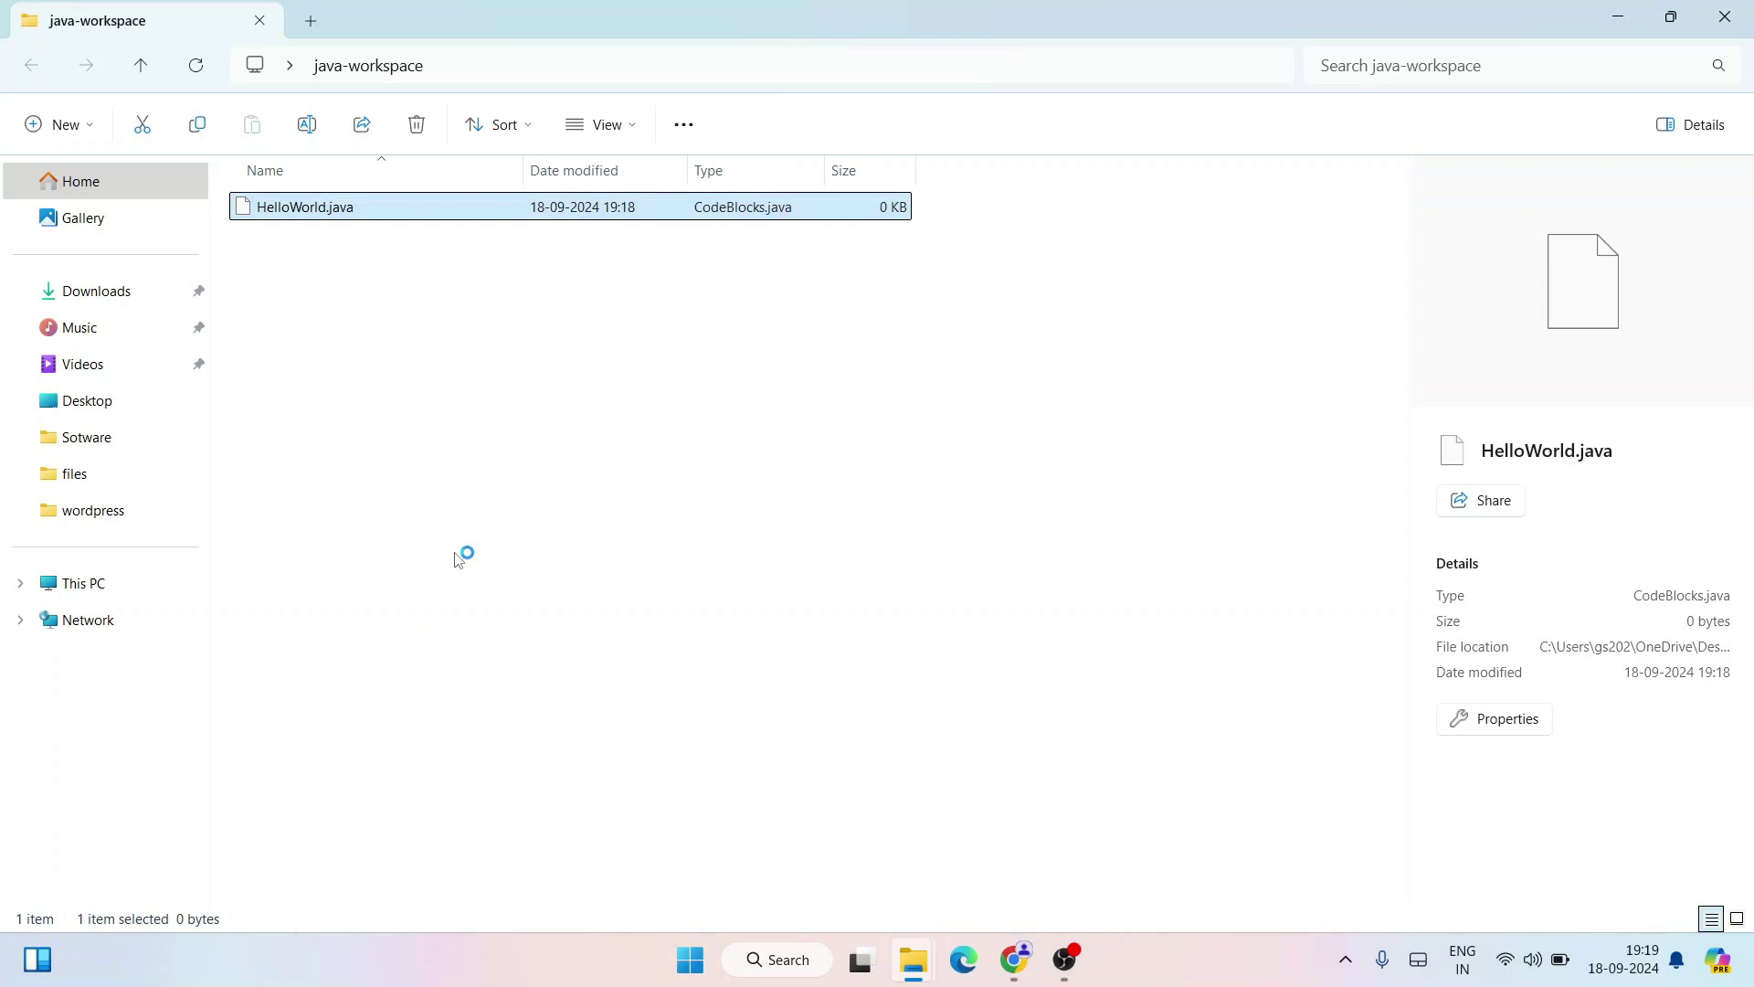
Step: Write the class HelloWorld declaration with its opening and closing braces
drag(512, 133, 835, 146)
text(class hell)
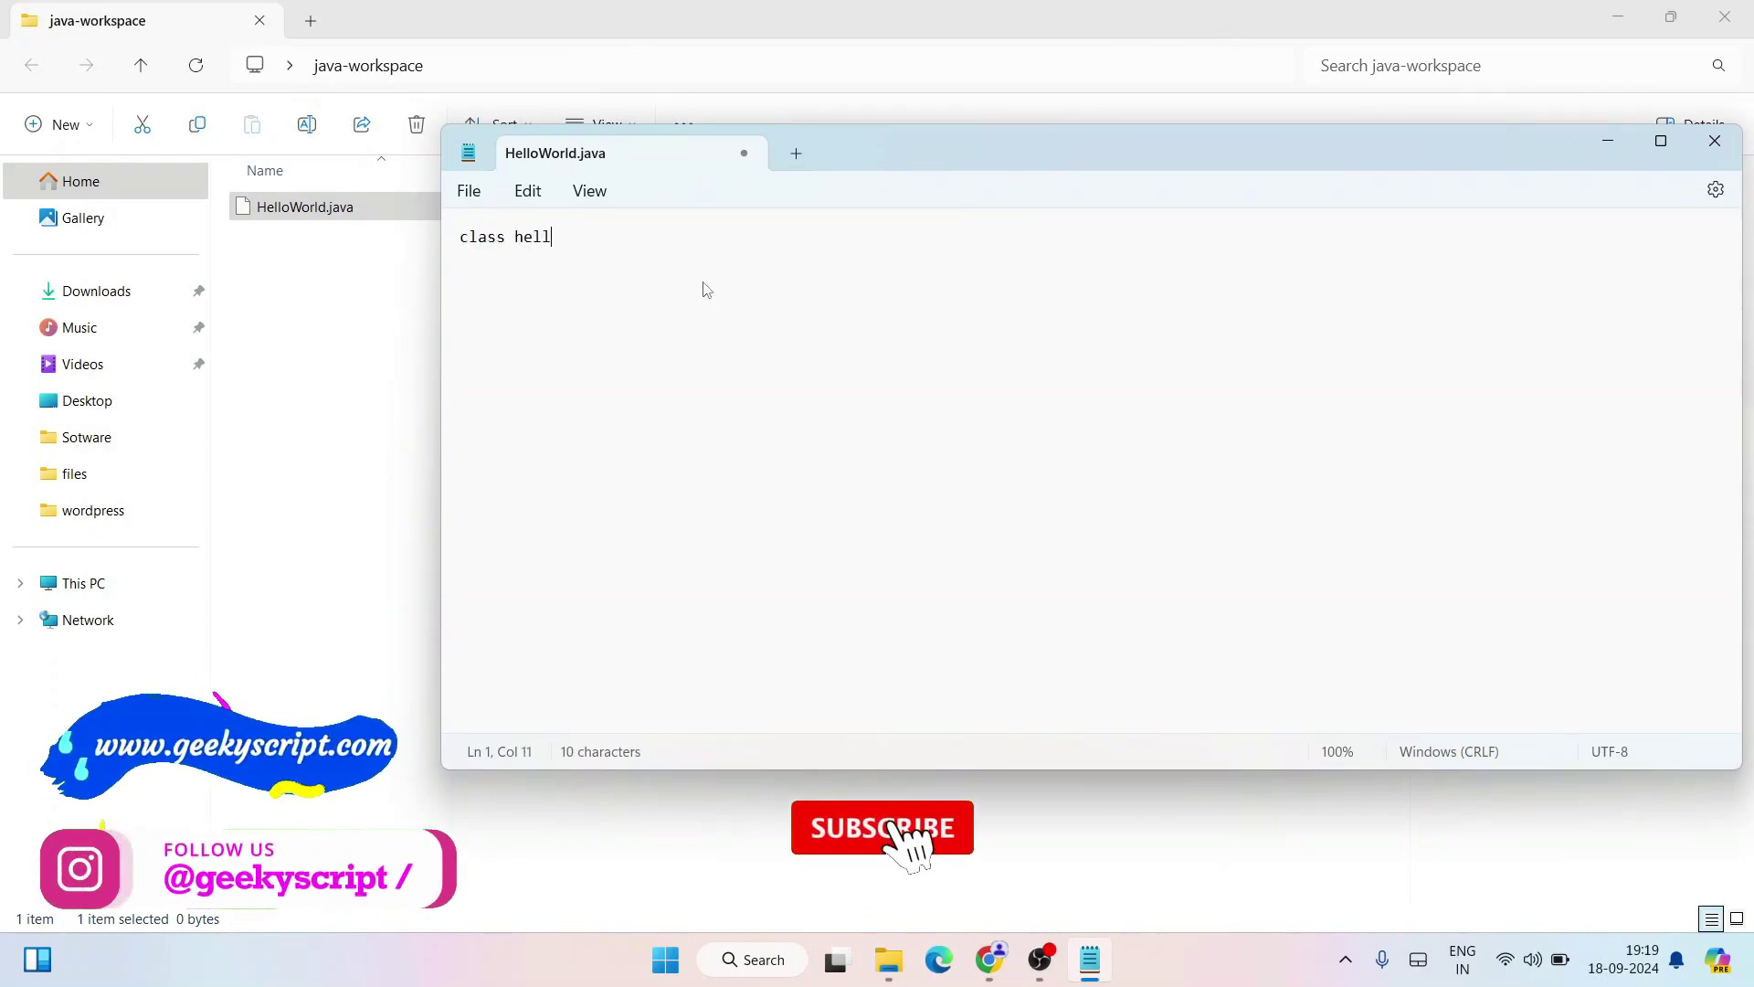
text(ow)
key(BackSpace)
key(BackSpace)
key(BackSpace)
key(BackSpace)
key(BackSpace)
key(BackSpace)
text(HelloWorld{)
key(Return)
key(Return)
key(Return)
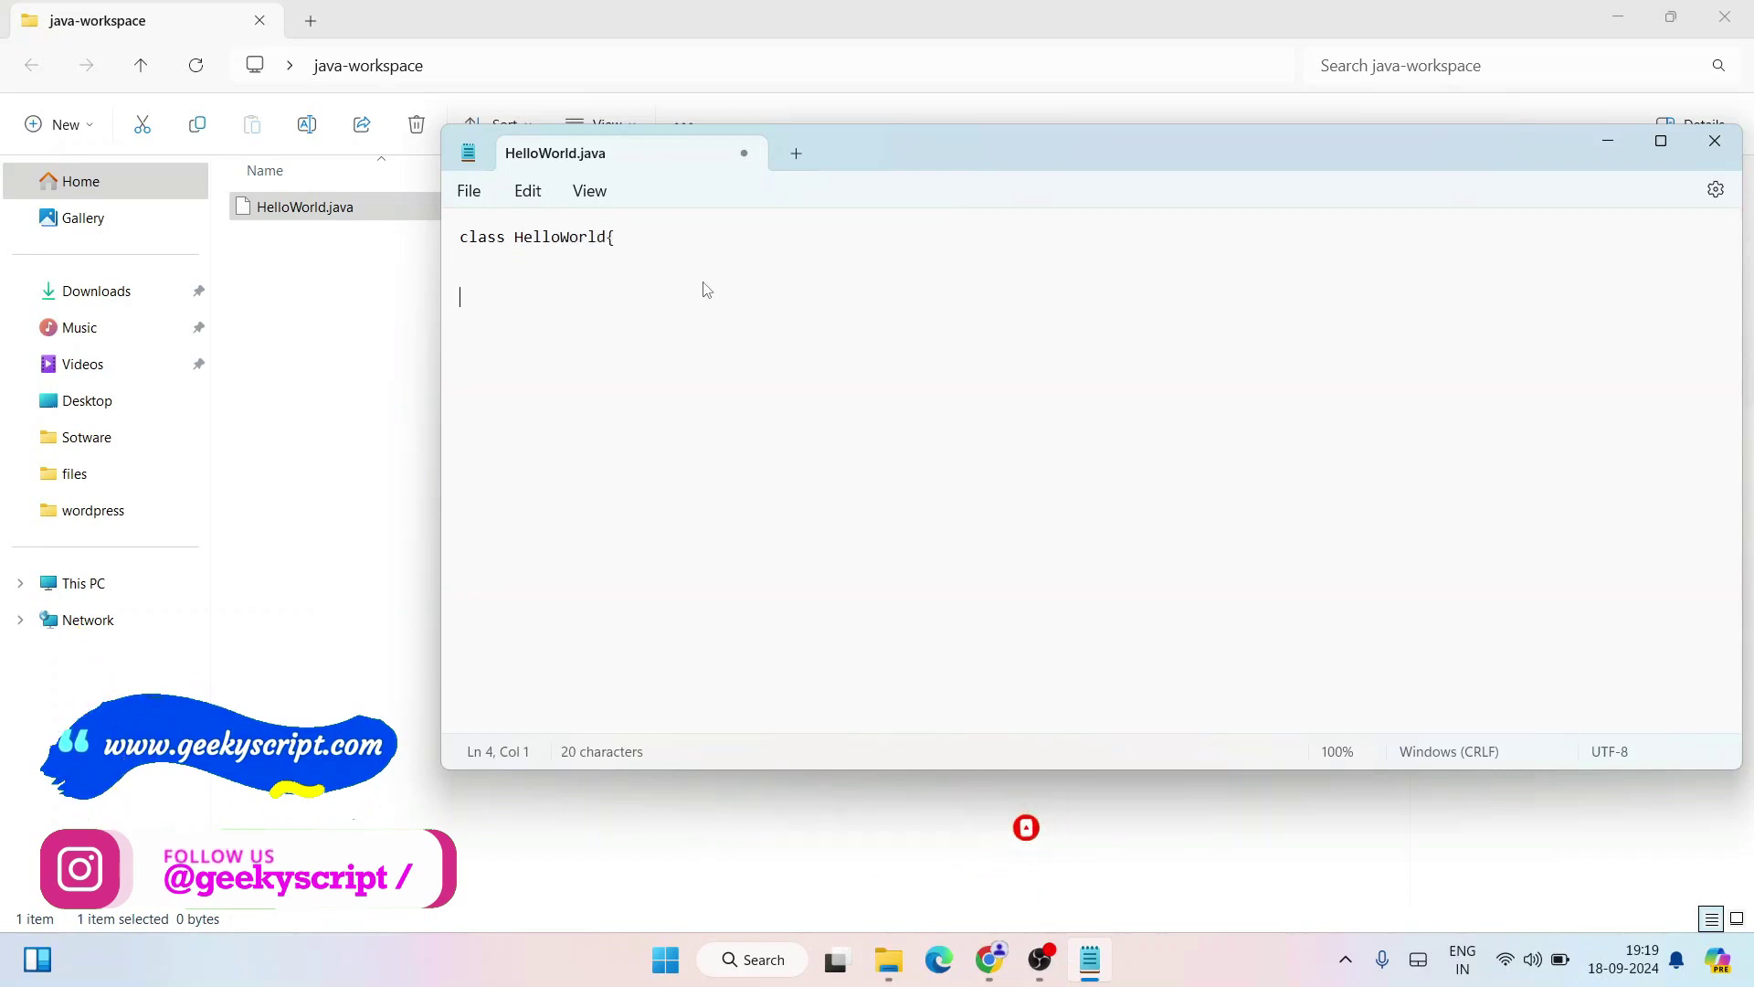
key(Return)
key(Return)
text(})
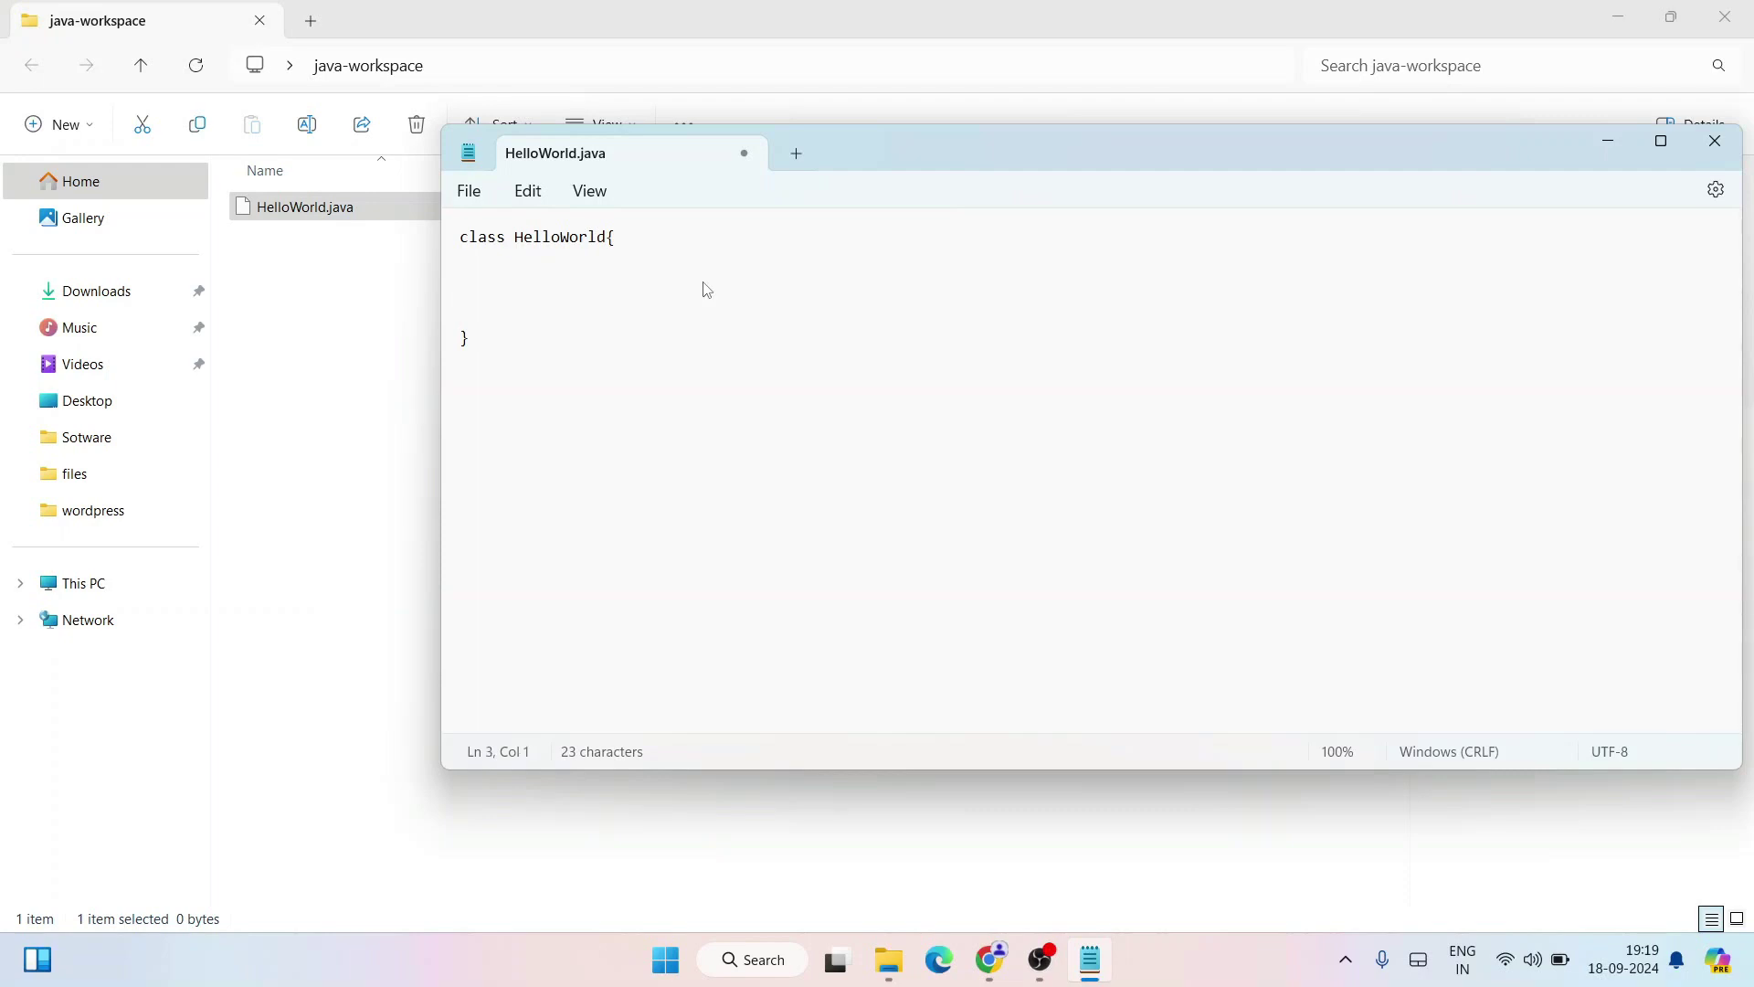
Step: Add a public static void main(String args[]) method calling System.out.println("Hello World!!")
text(public static void main(String arhs)
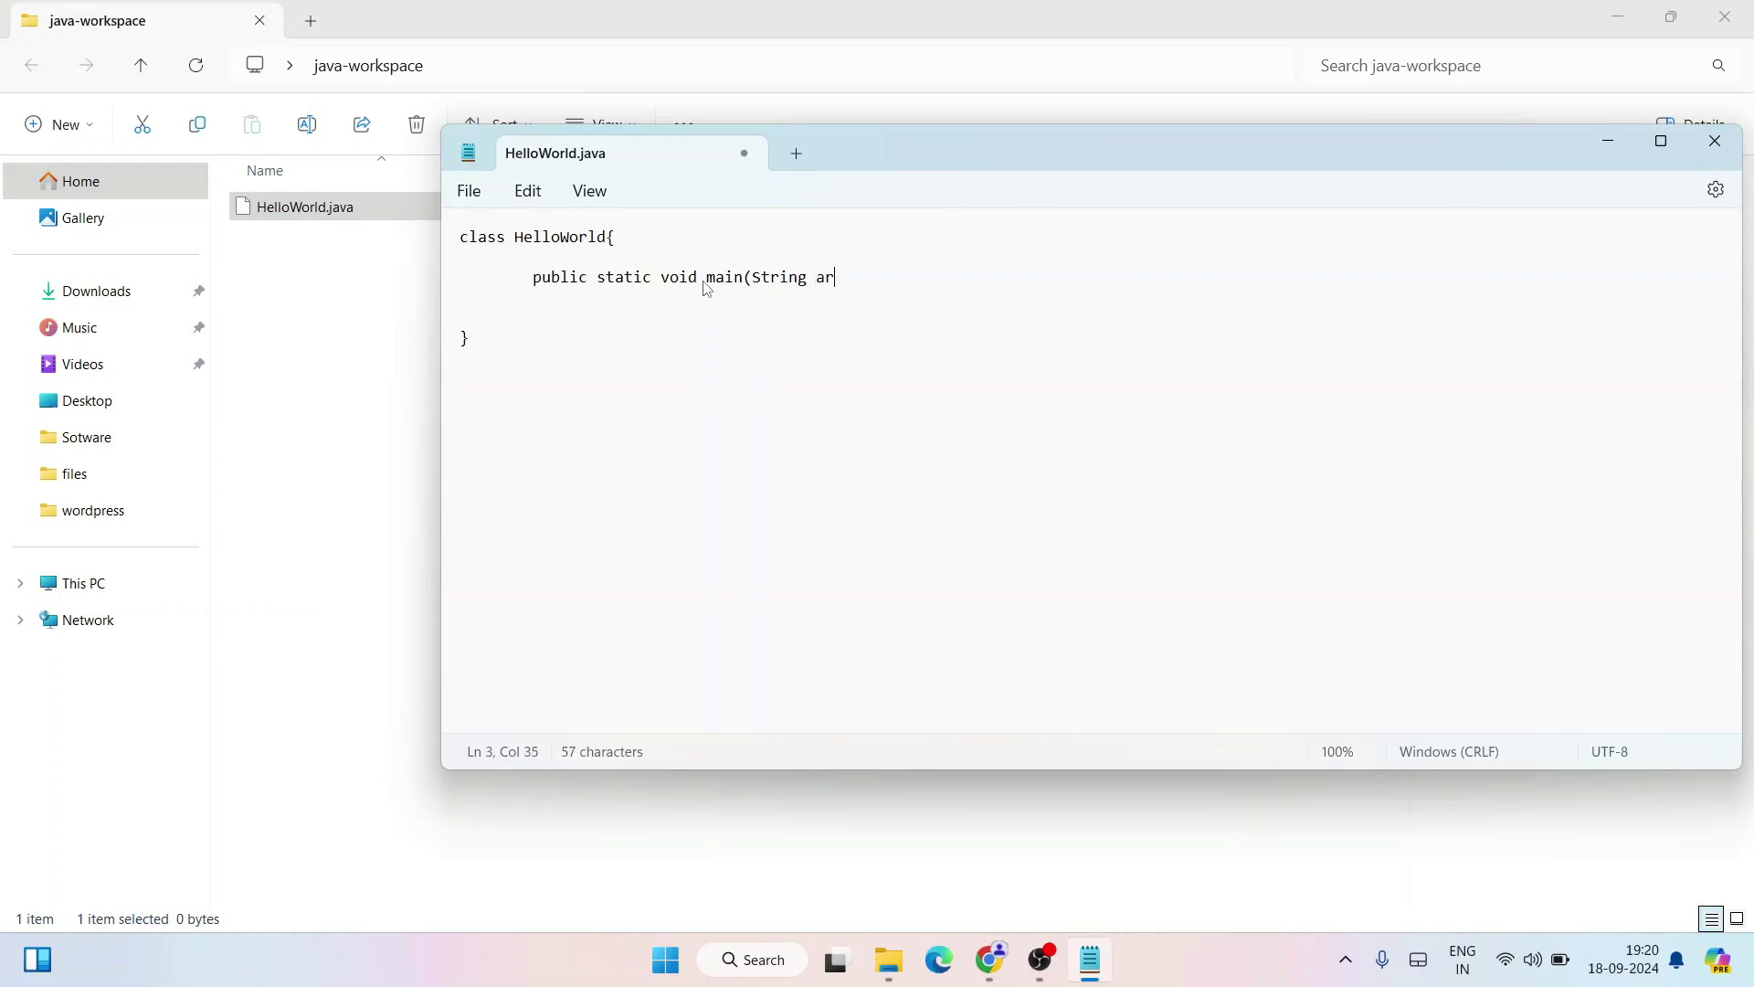
key(BackSpace)
key(BackSpace)
text(gs[])
text())
text(})
key(Tab)
key(Tab)
text(System.op)
key(BackSpace)
text(ut.println(")
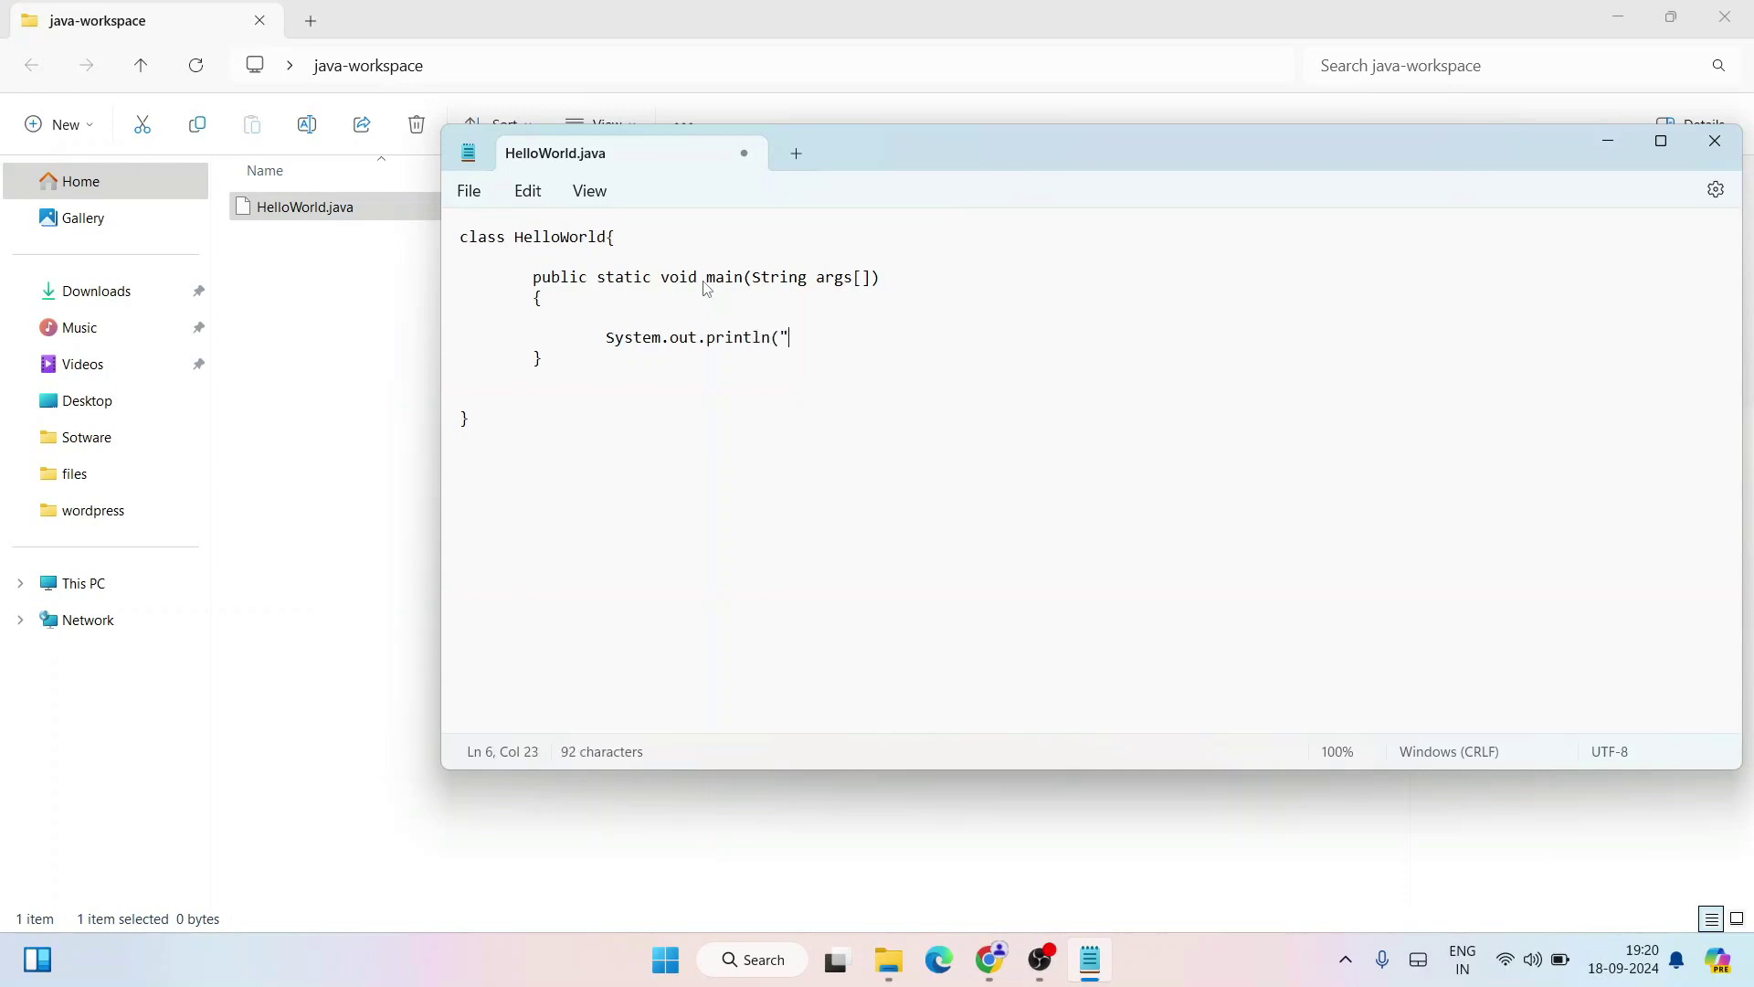
text(Hello World!!");)
Step: Save HelloWorld.java from the File menu and return to the java-workspace folder
key(ctrl+a)
click(668, 423)
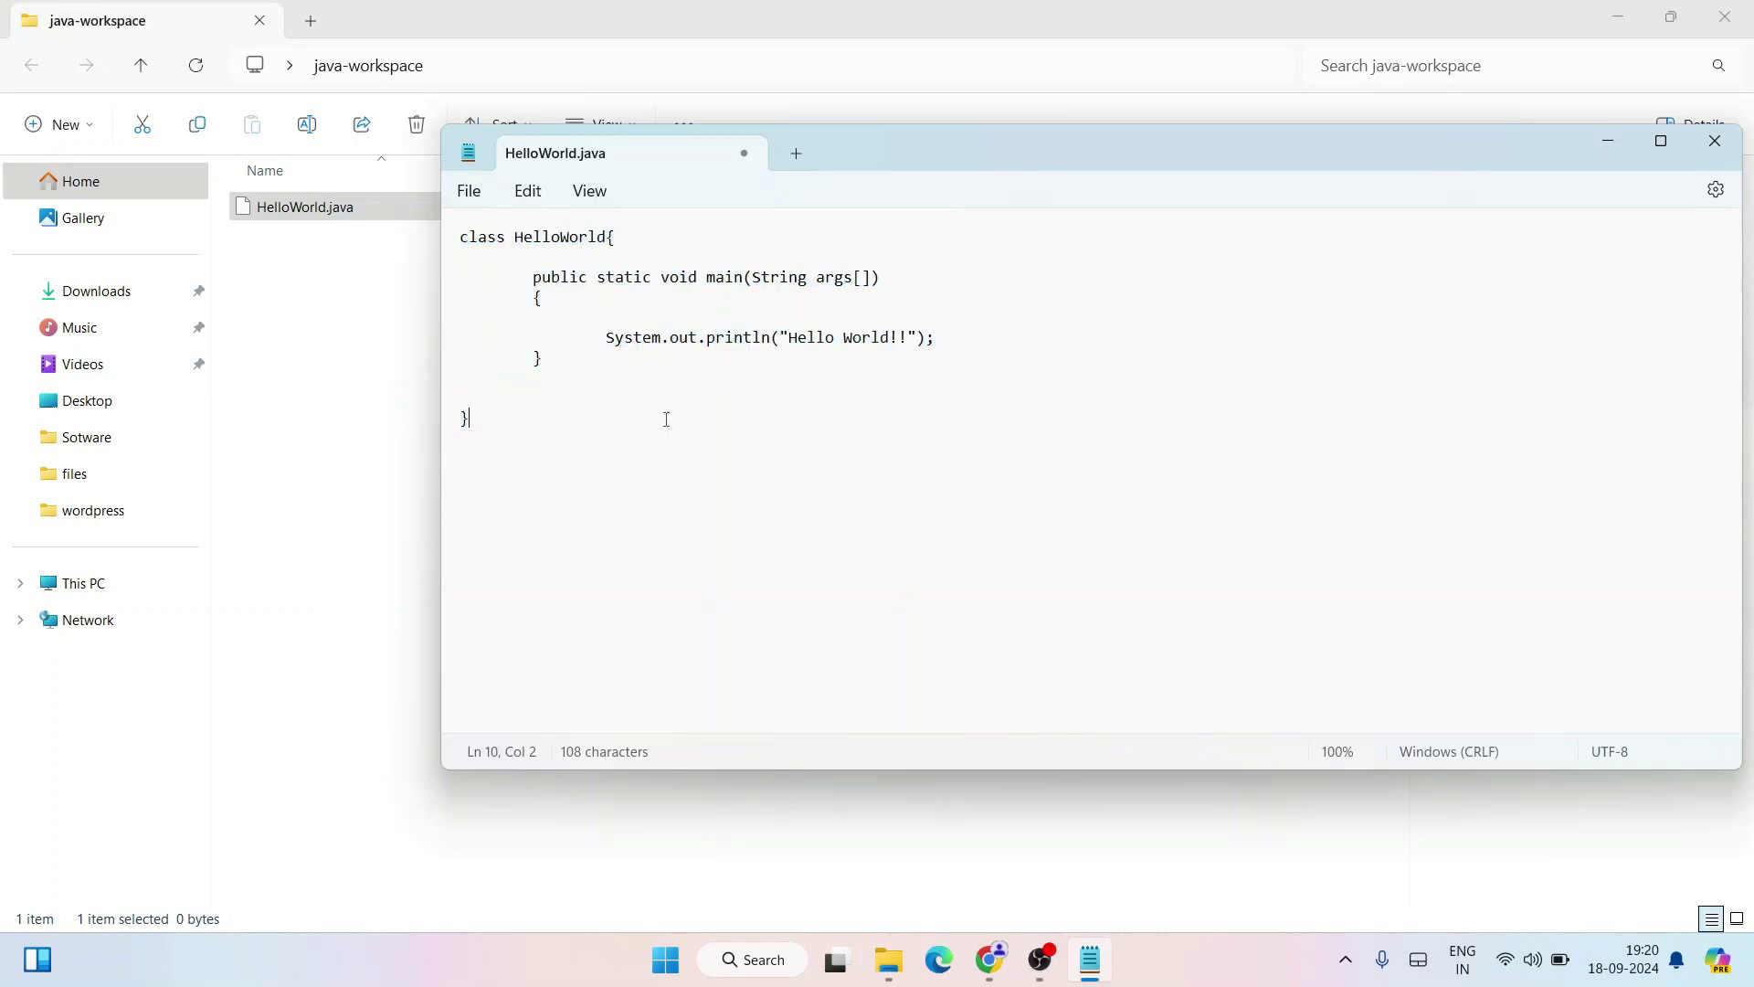
click(468, 192)
click(507, 342)
click(343, 426)
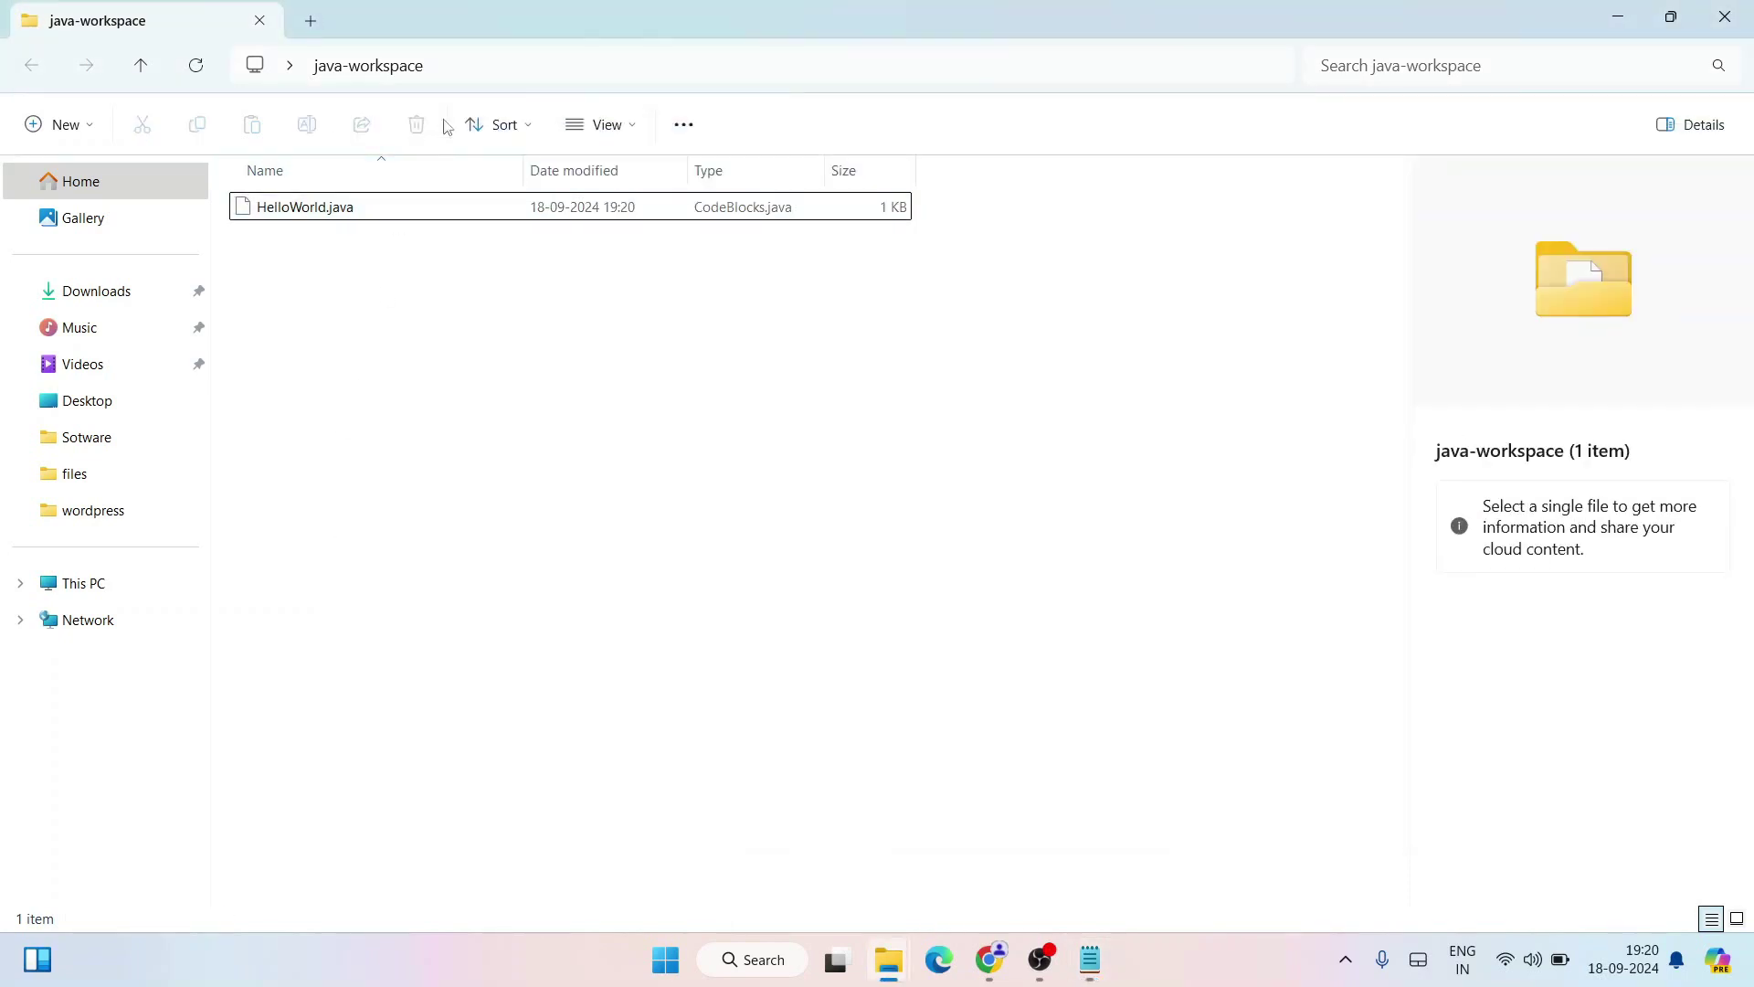
Step: Open a Command Prompt in java-workspace by entering cmd in Explorer's address bar
click(371, 60)
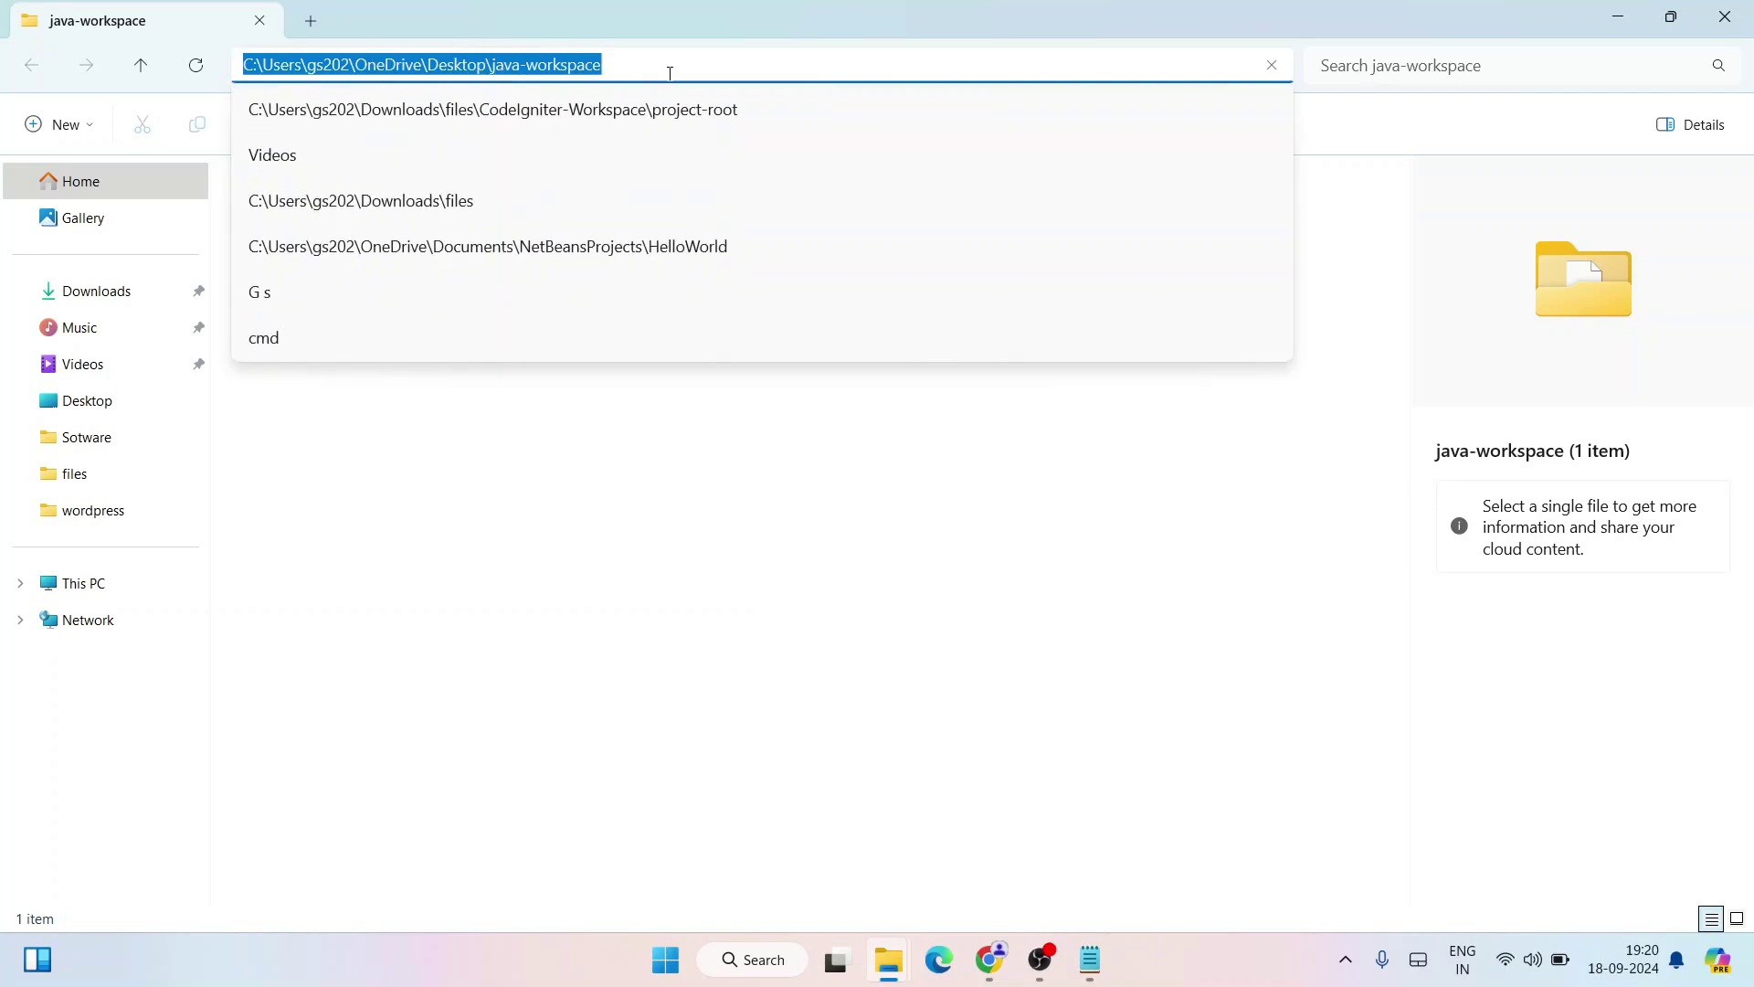
text(cmd)
key(Return)
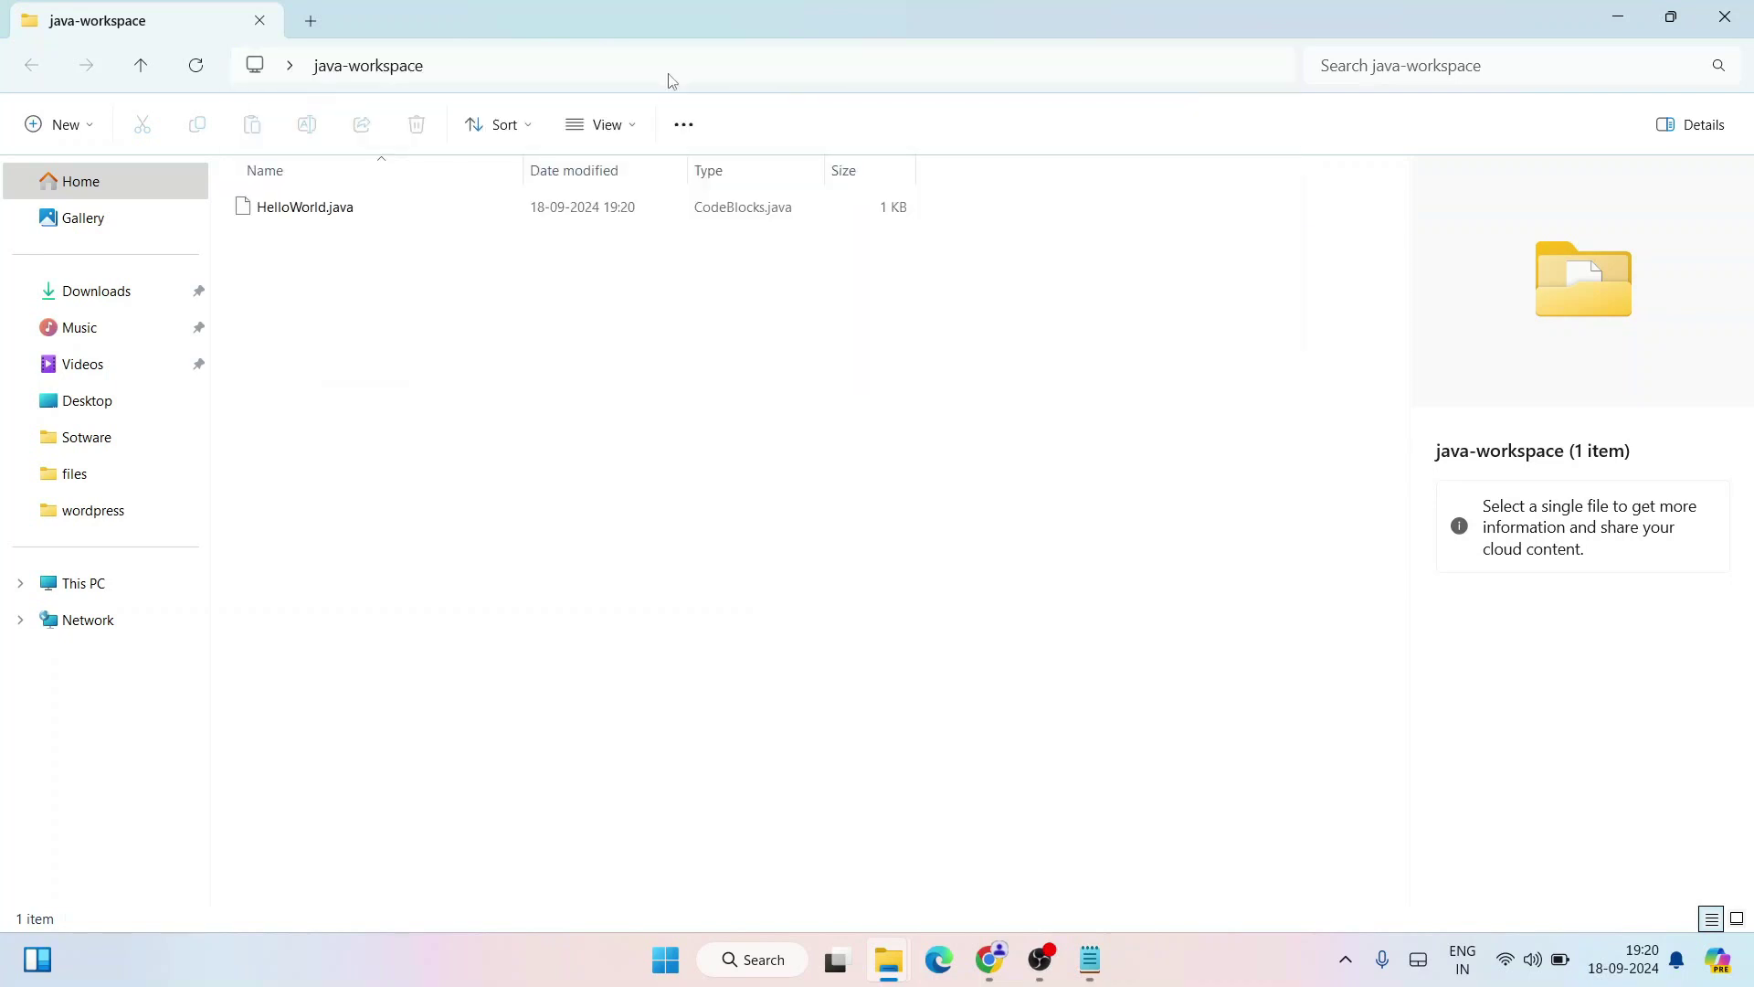
drag(548, 172, 747, 282)
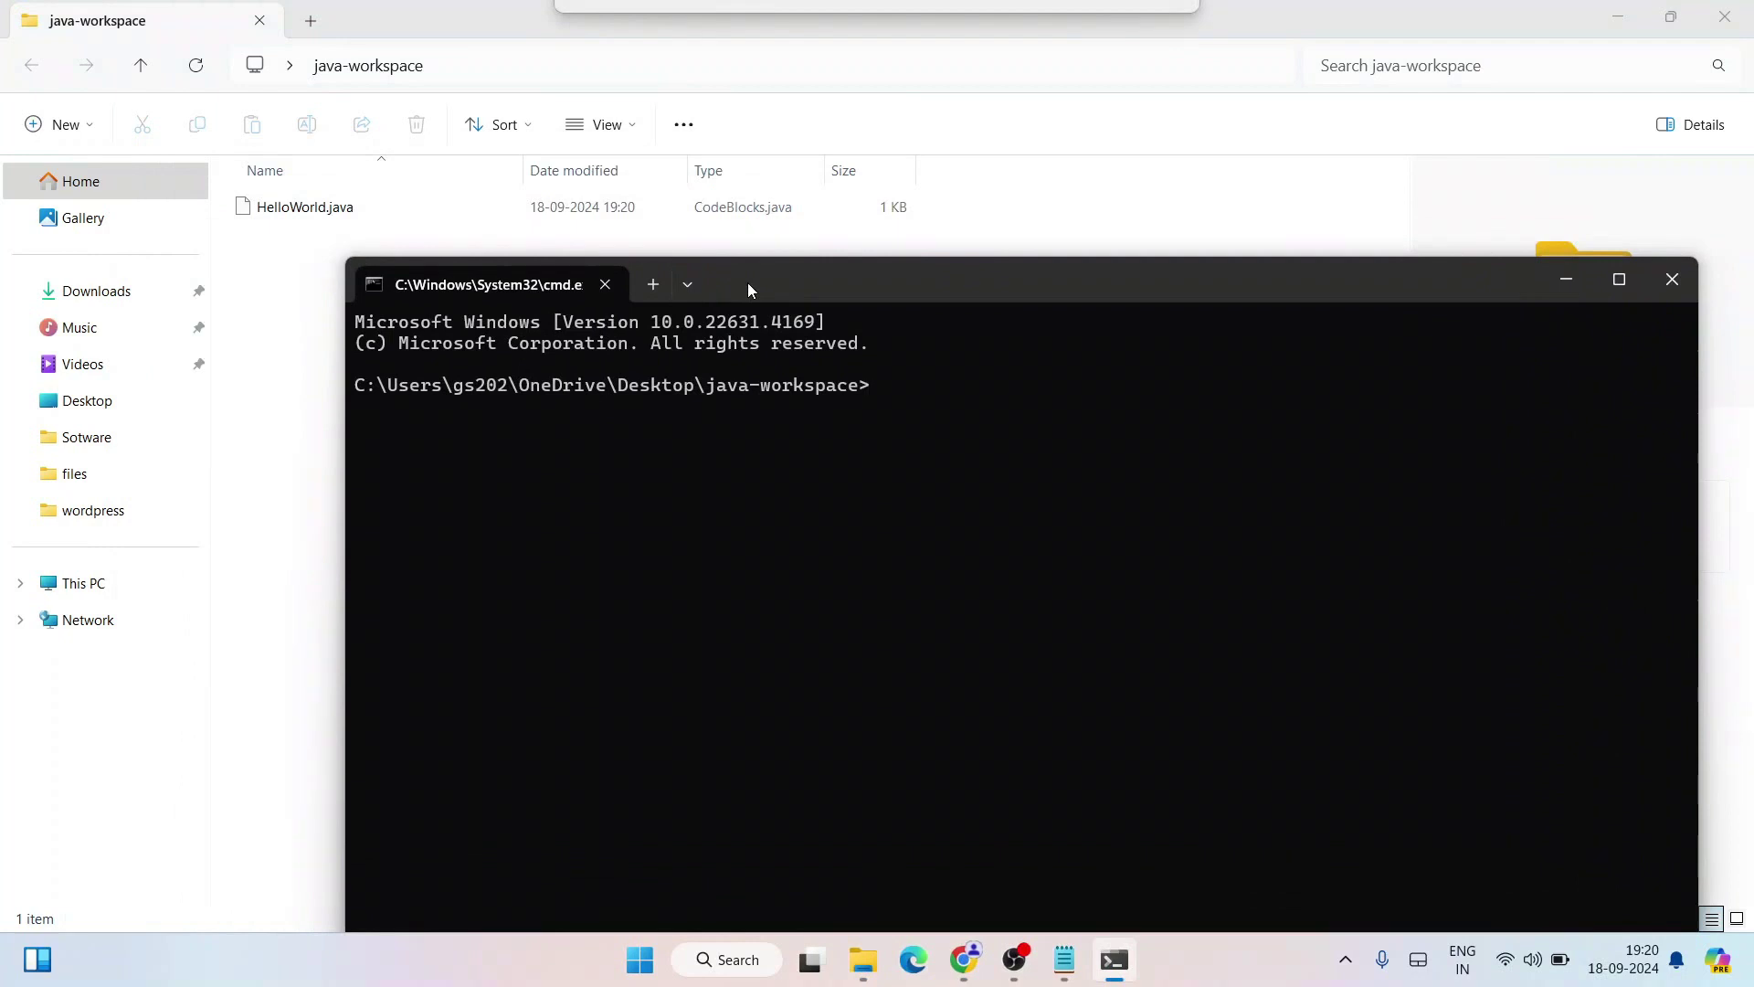
drag(535, 385, 929, 388)
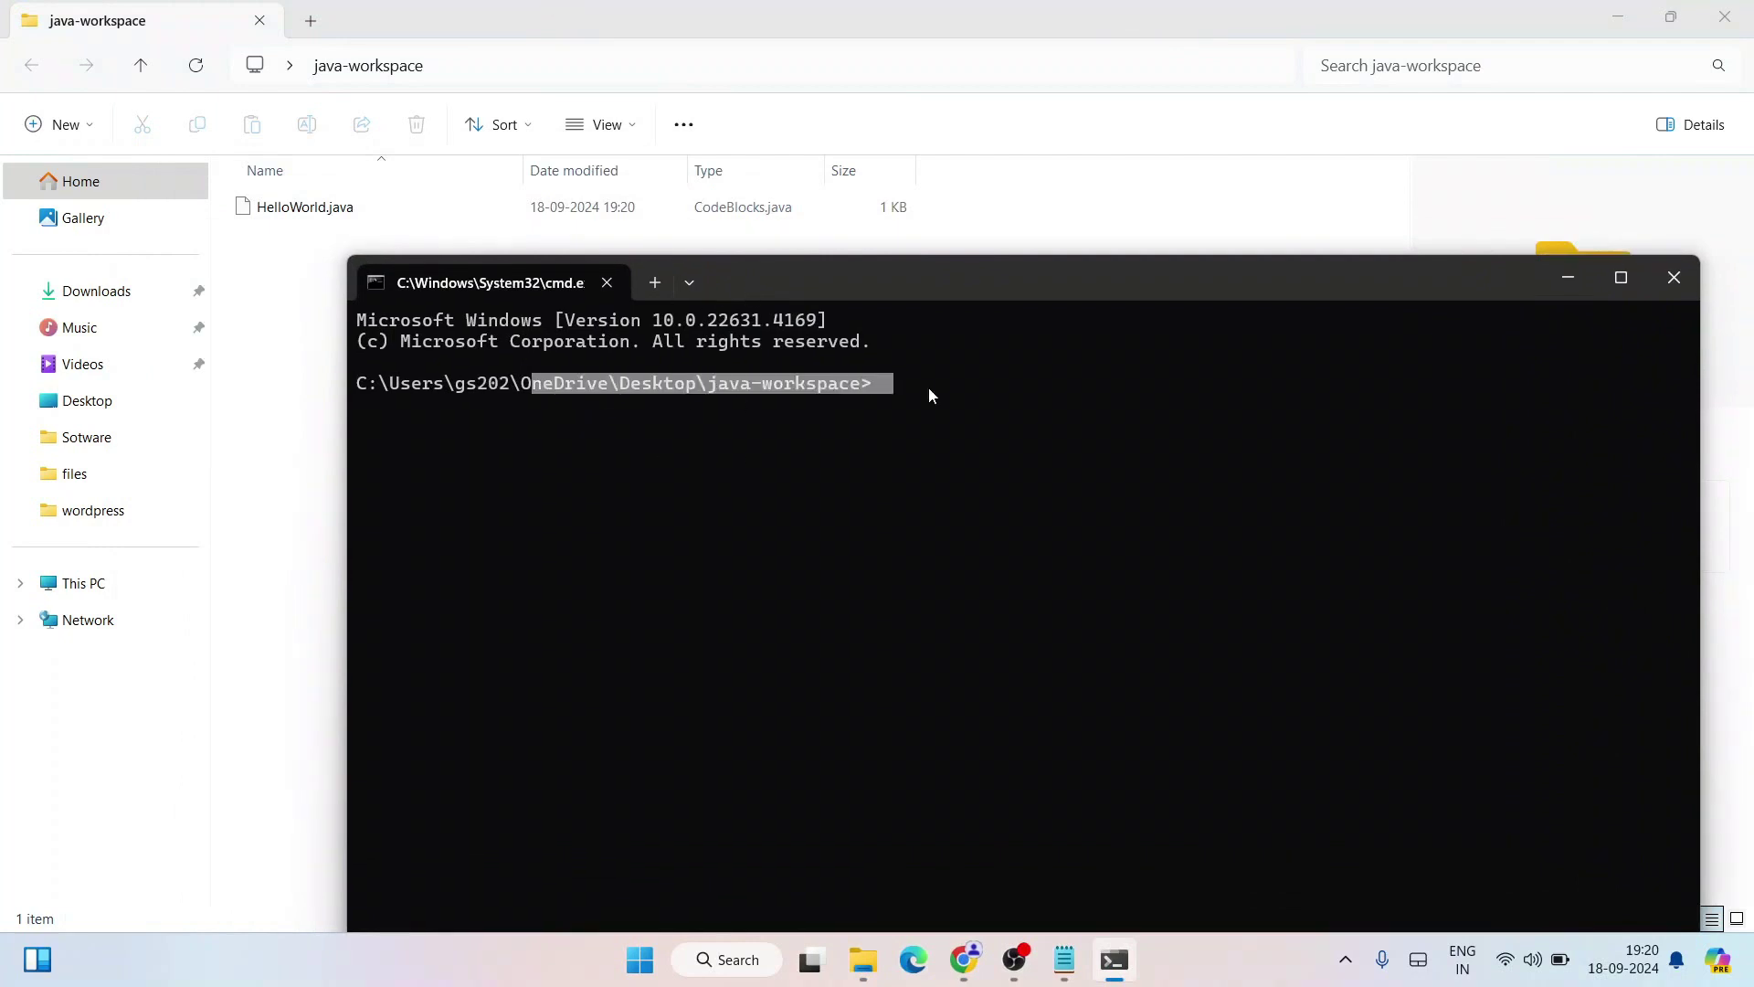
click(773, 443)
Step: Compile the program with javac HelloWorld.java
text(java)
text(c Held)
key(BackSpace)
text(loWorld.java)
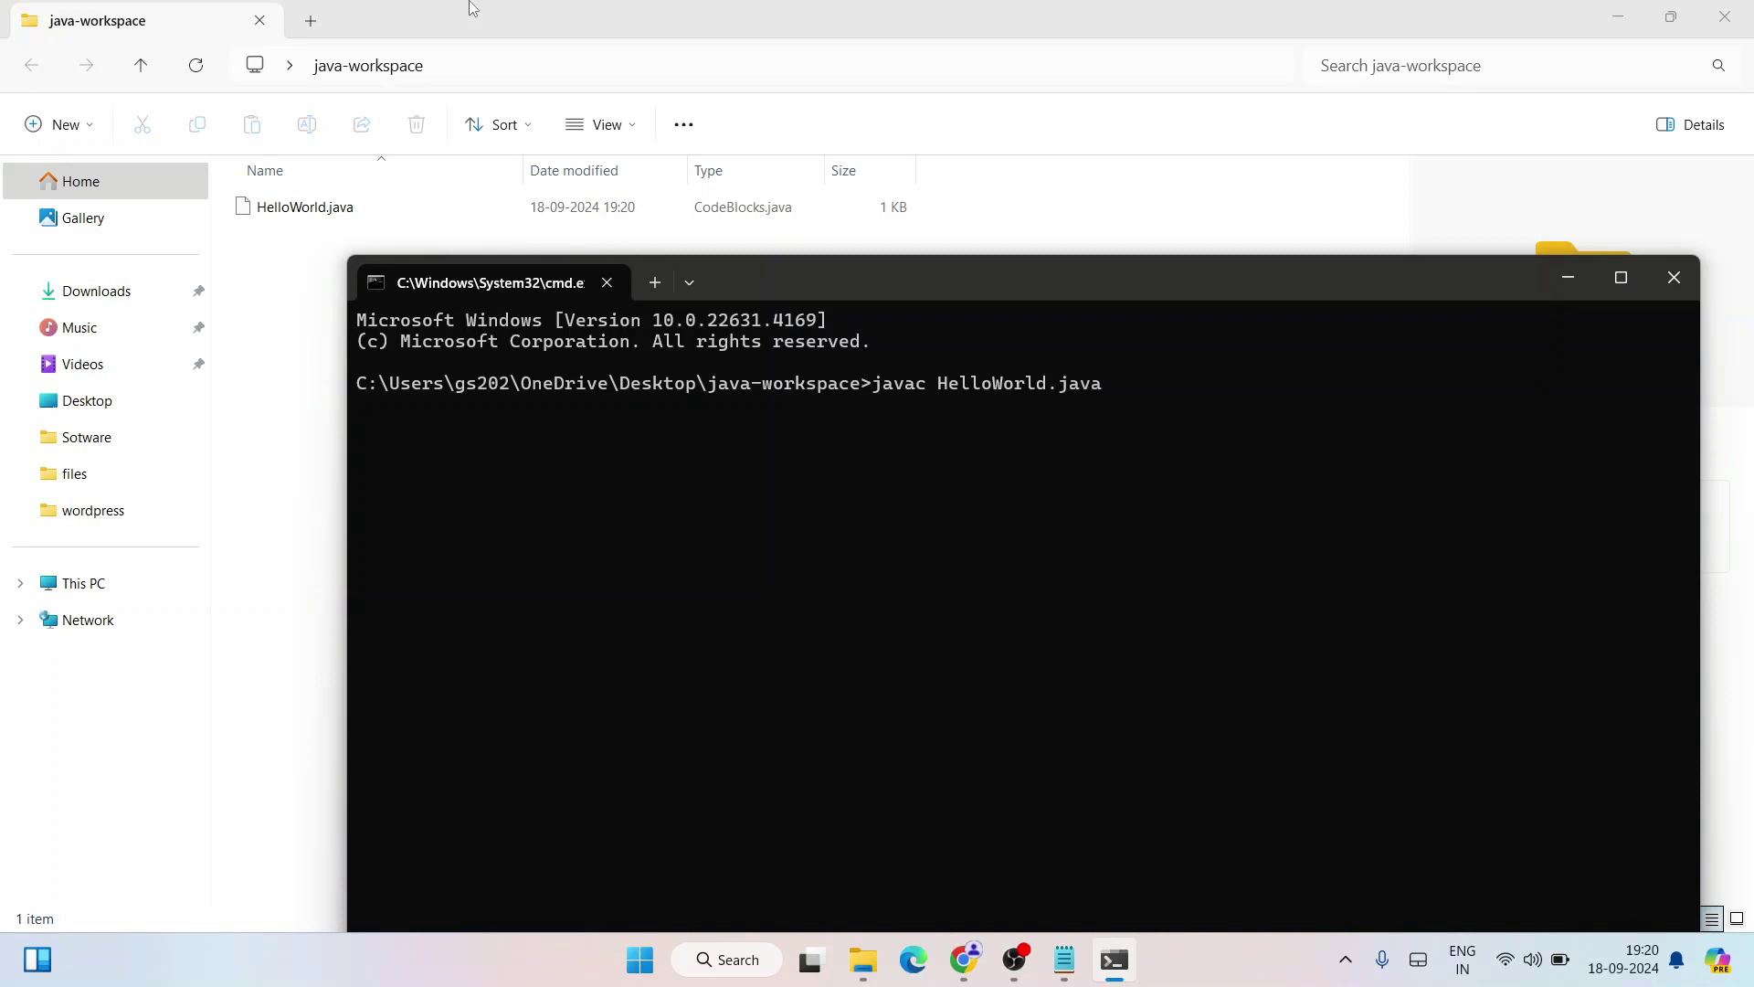
key(Return)
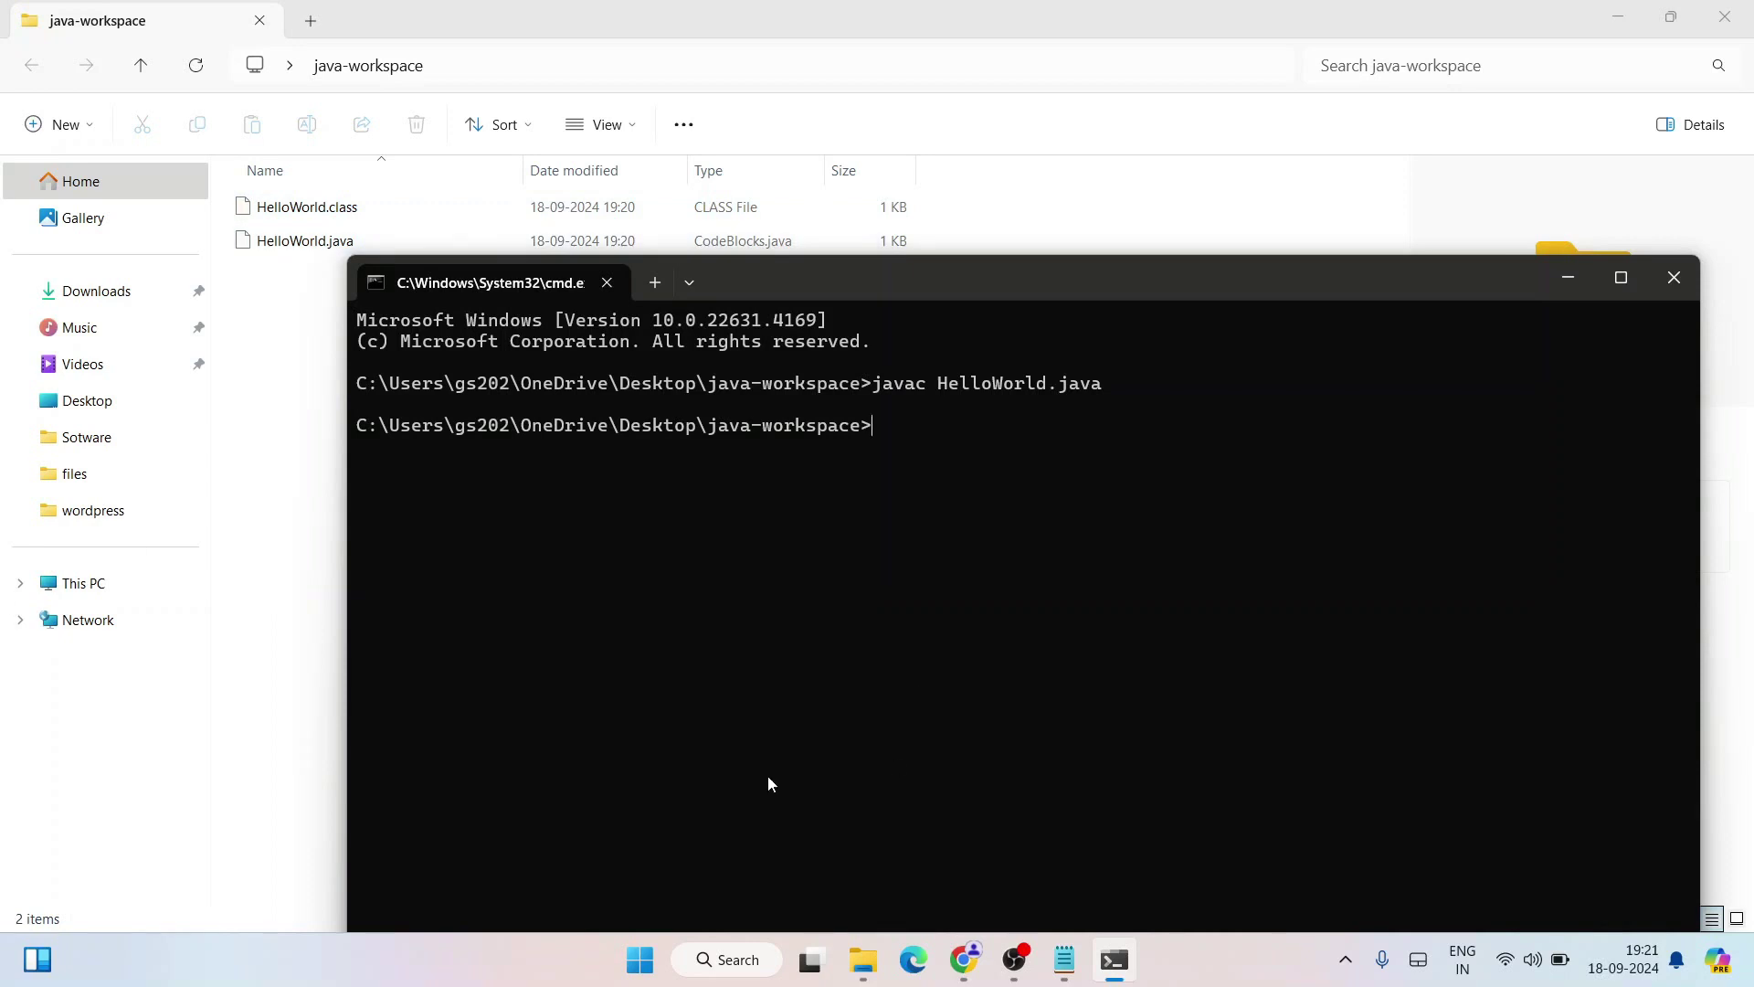
Step: Run the compiled program with java HelloWorld, printing "Hello World!!"
text(java)
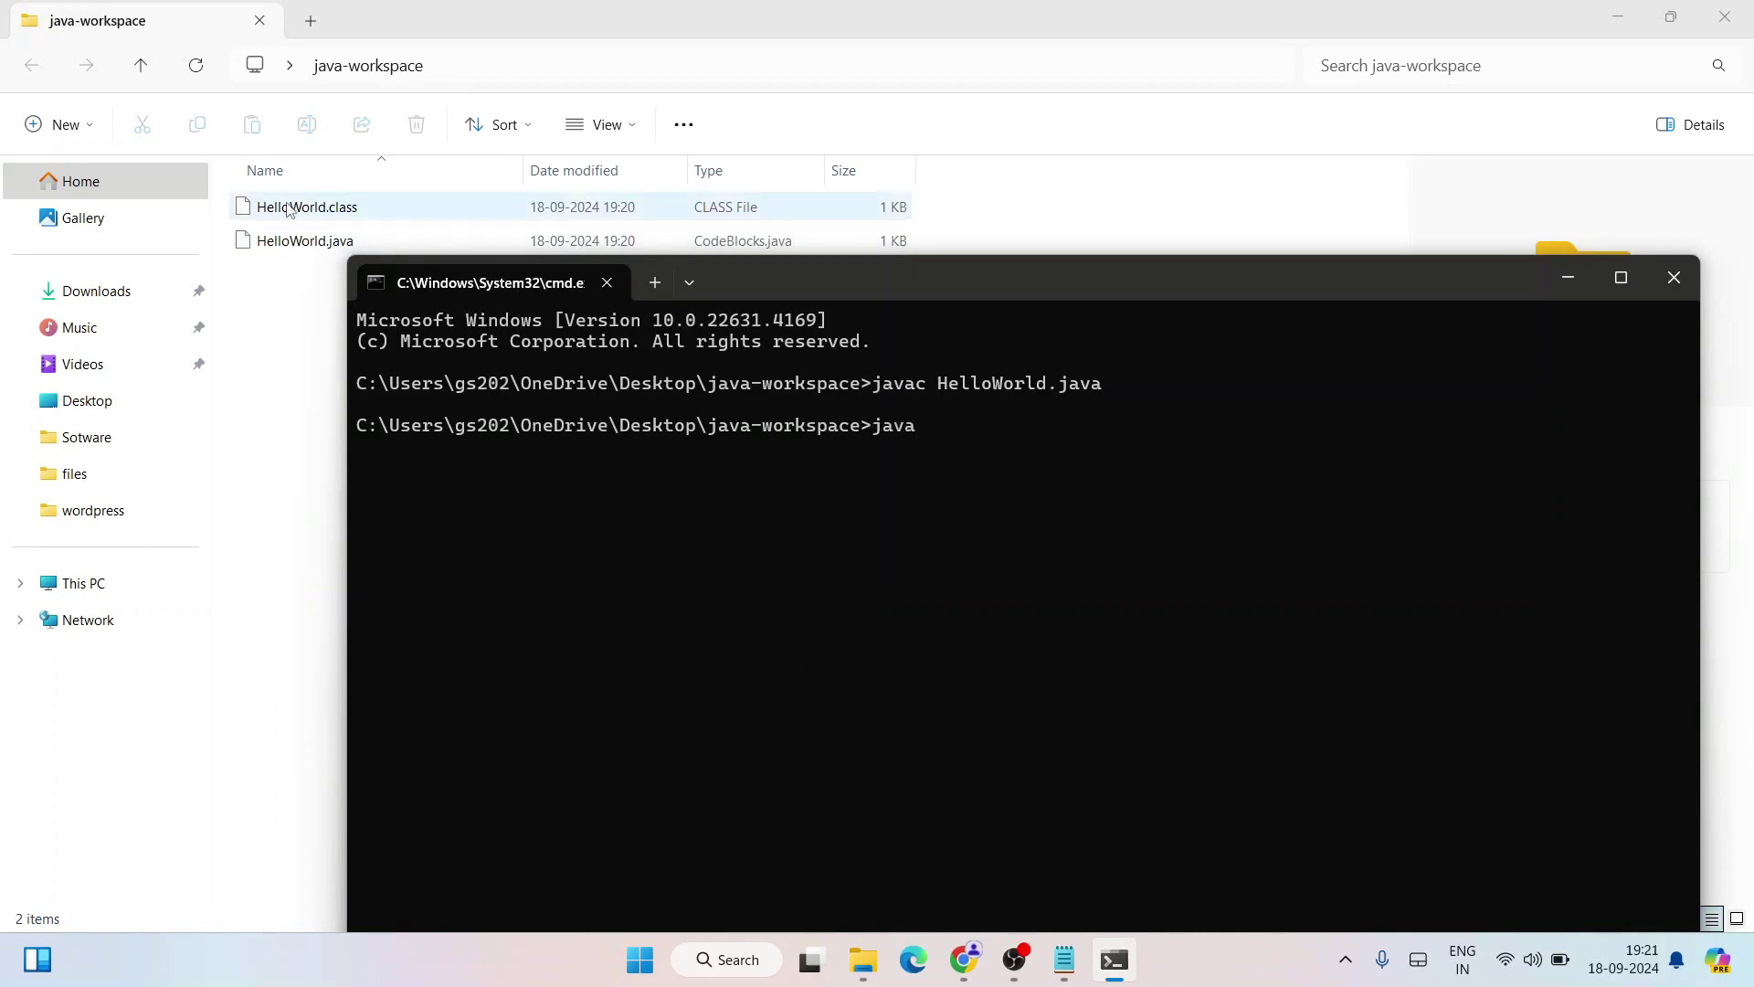
text( HelloWorld)
key(Return)
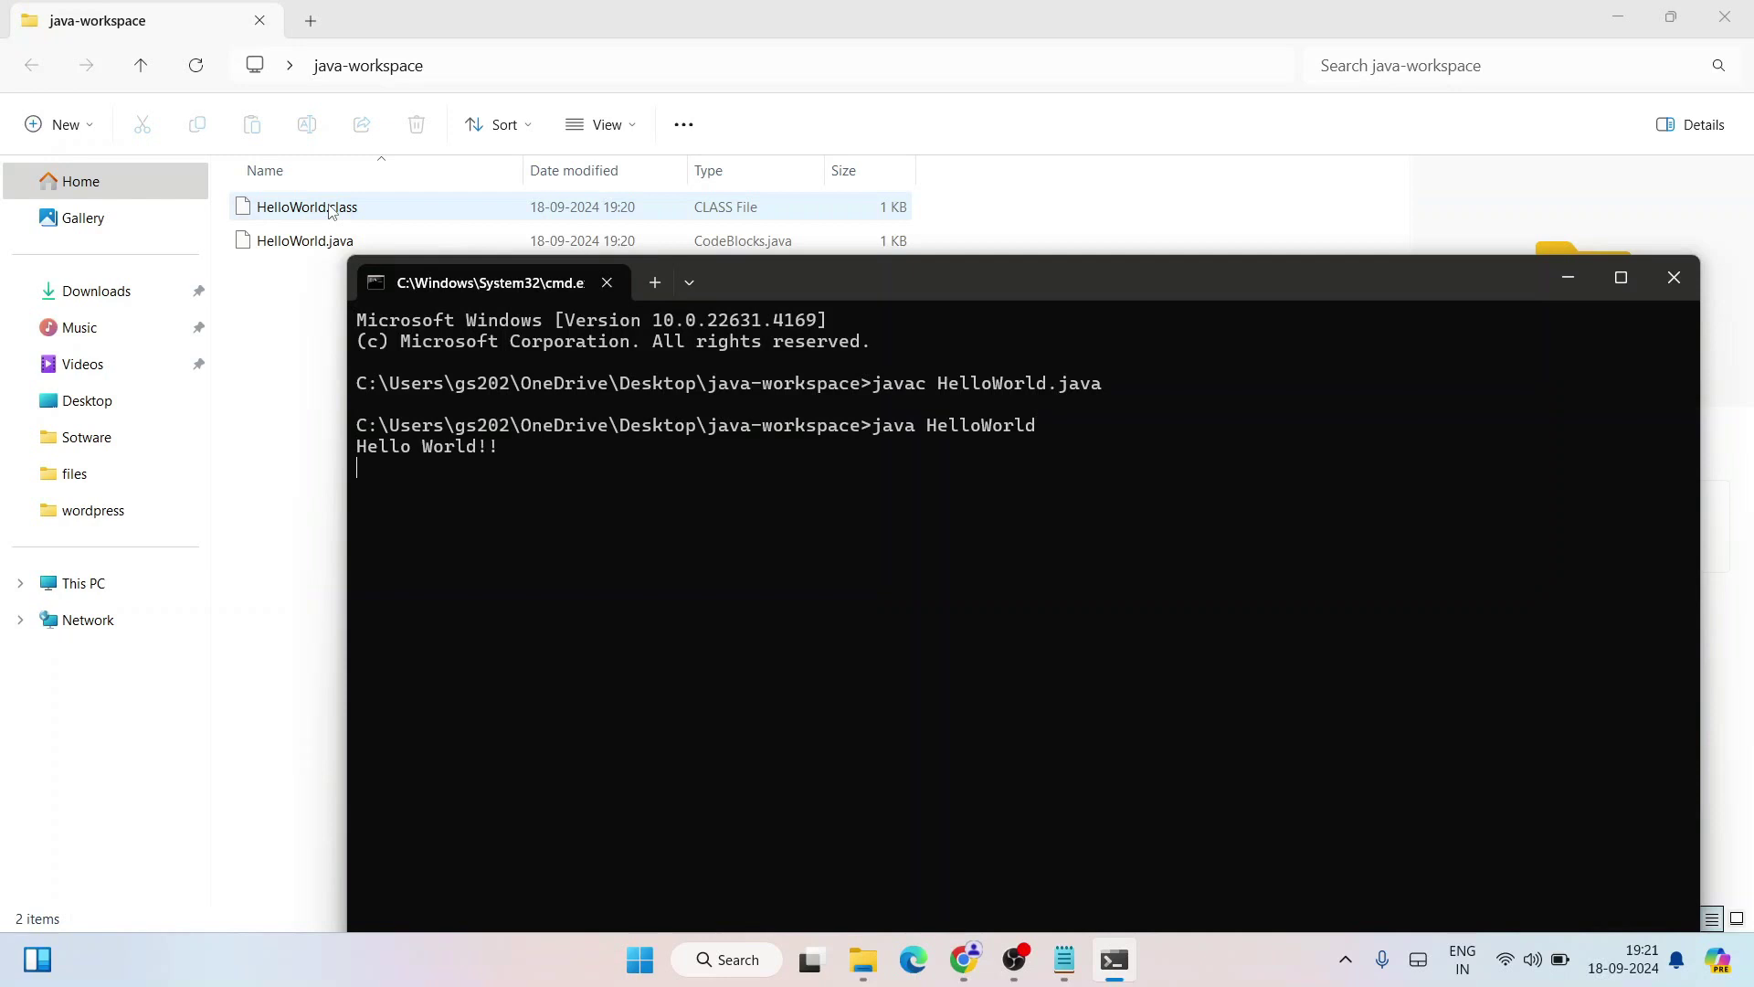
Step: Highlight the Hello World!! output, then switch to the Geeky Syntax Chrome page
drag(543, 445, 357, 446)
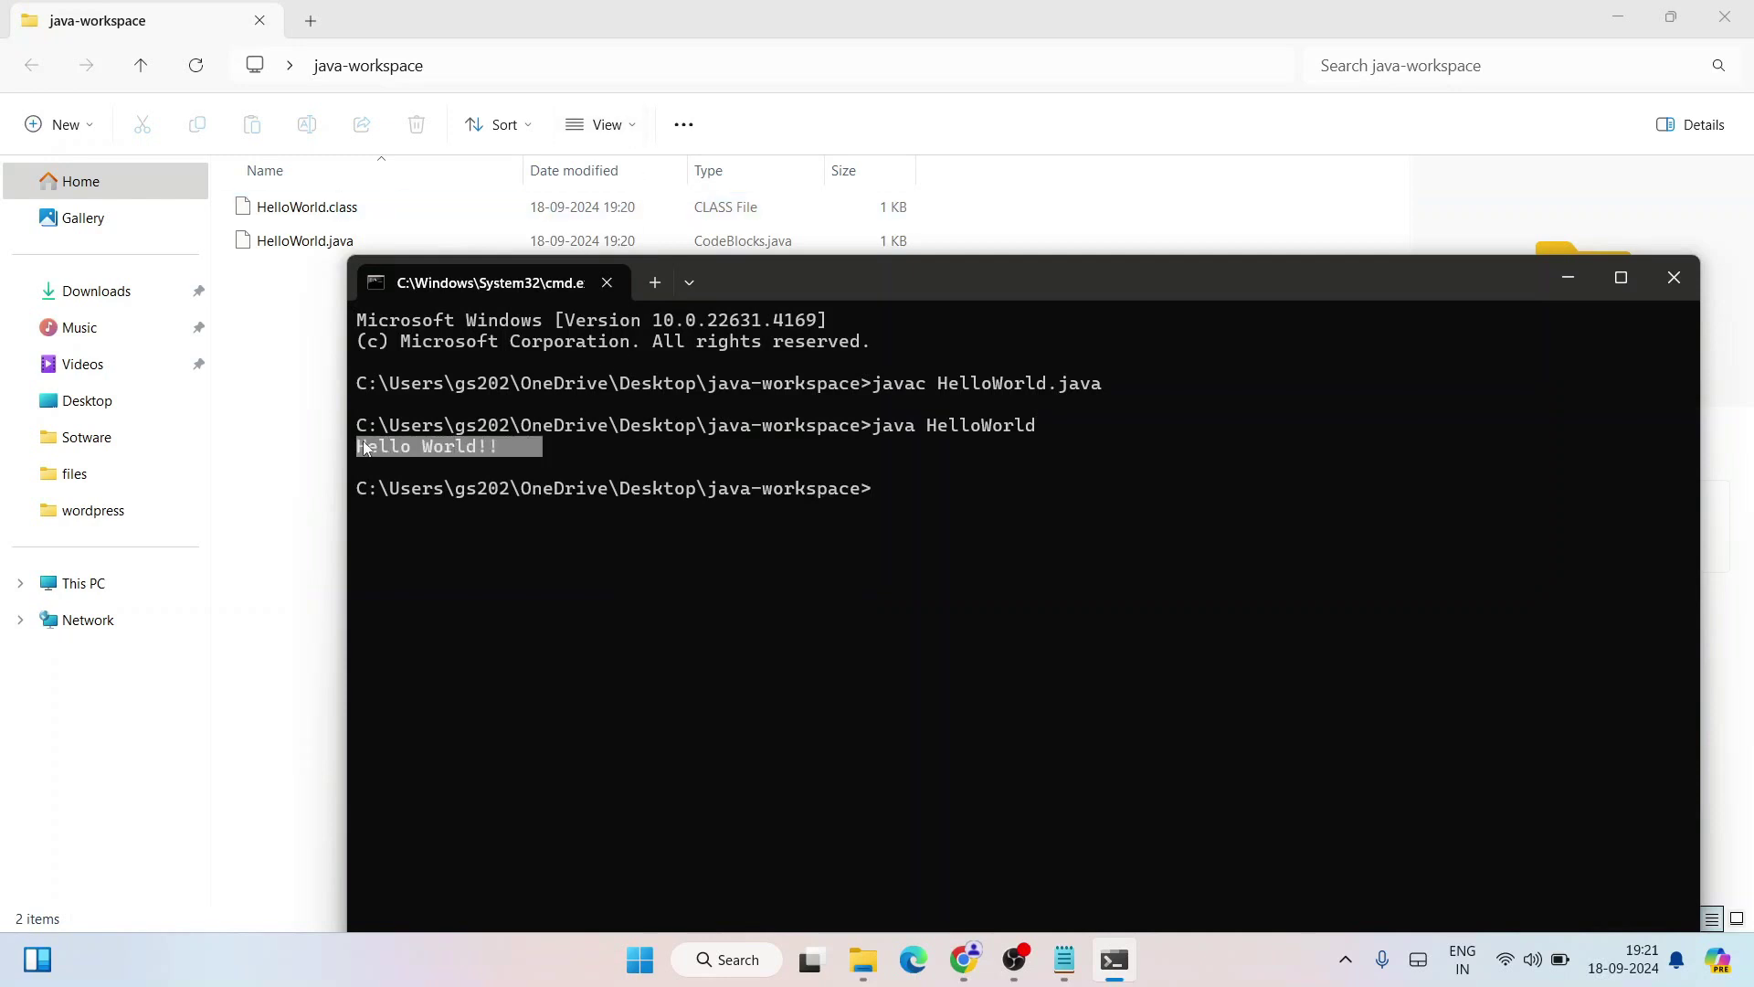
click(399, 422)
drag(548, 310, 896, 595)
click(1019, 722)
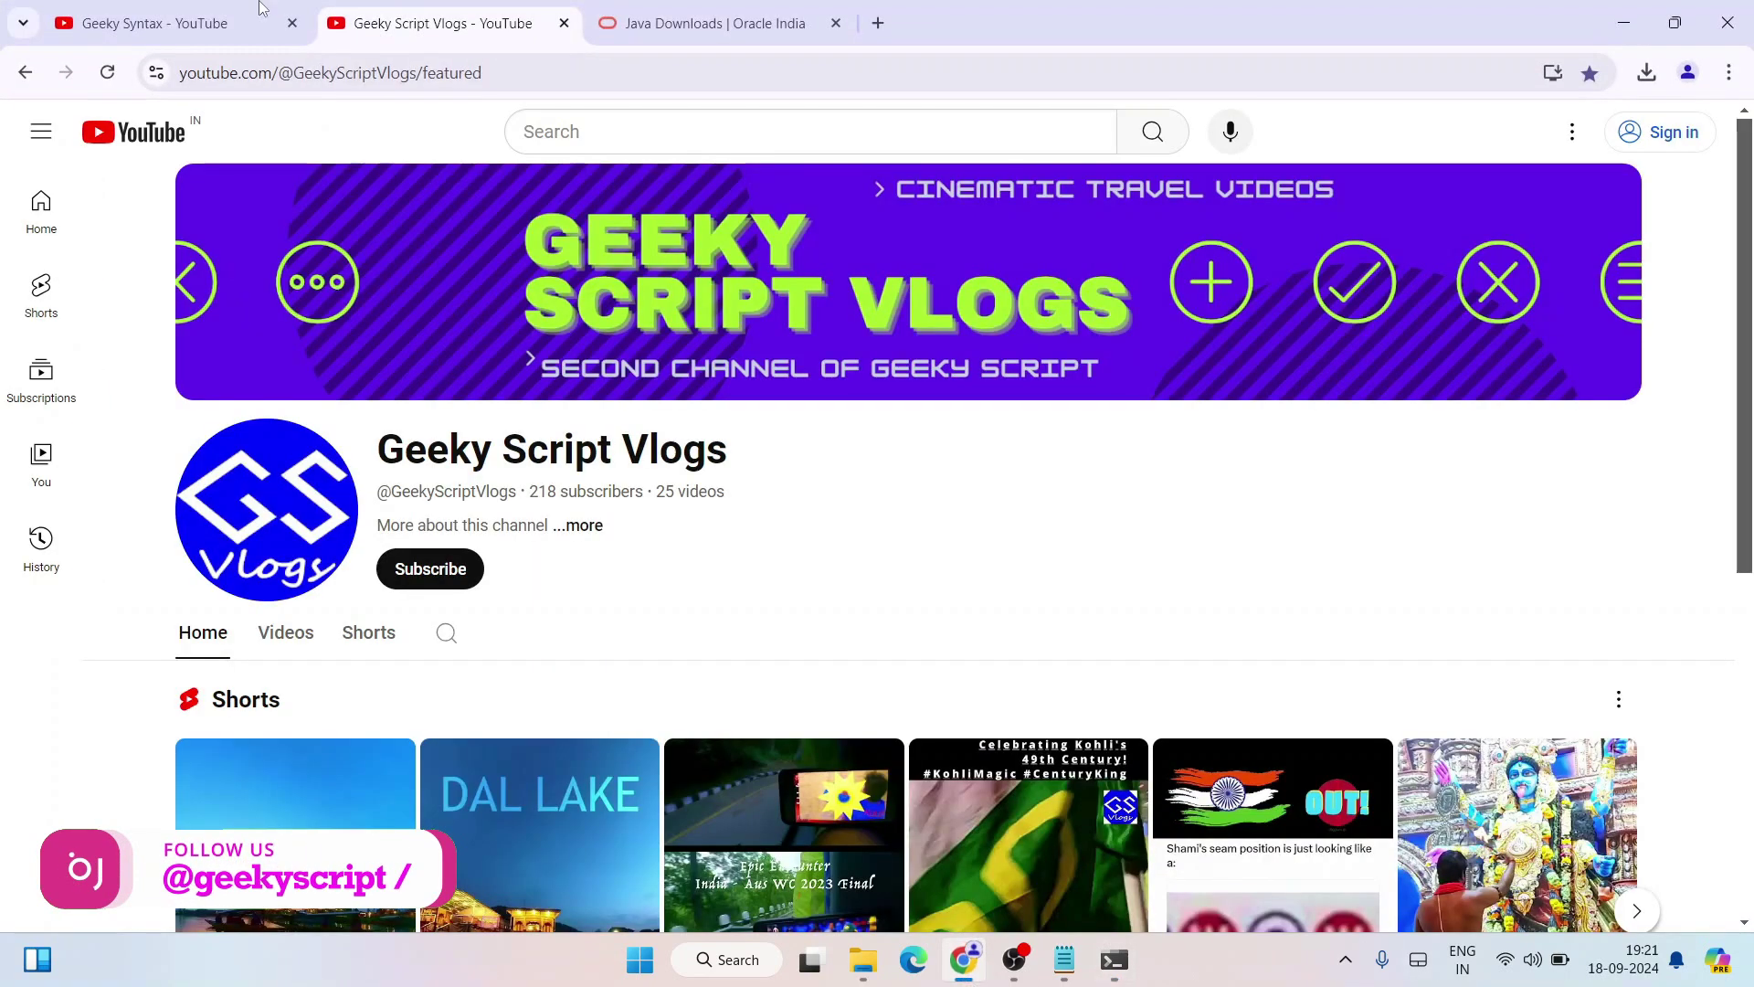
click(262, 8)
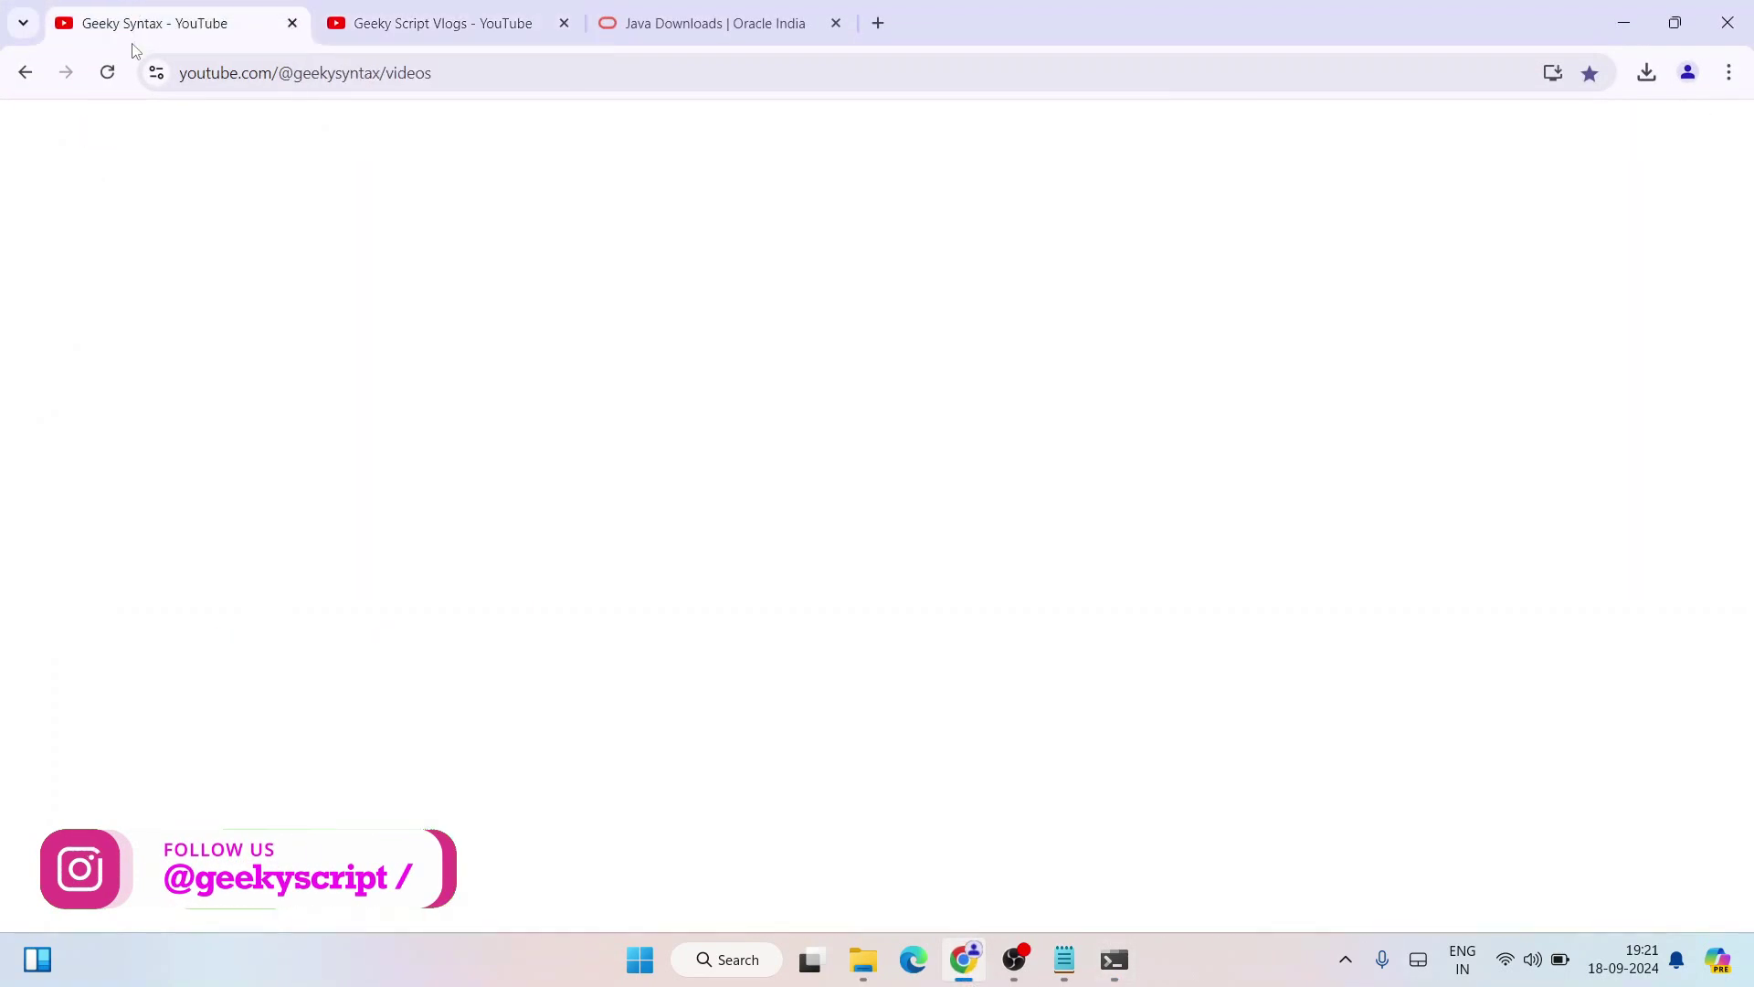
Step: View the Geeky Syntax and Geeky Script Vlogs channel tabs, then minimize Chrome
drag(404, 448, 821, 466)
click(820, 465)
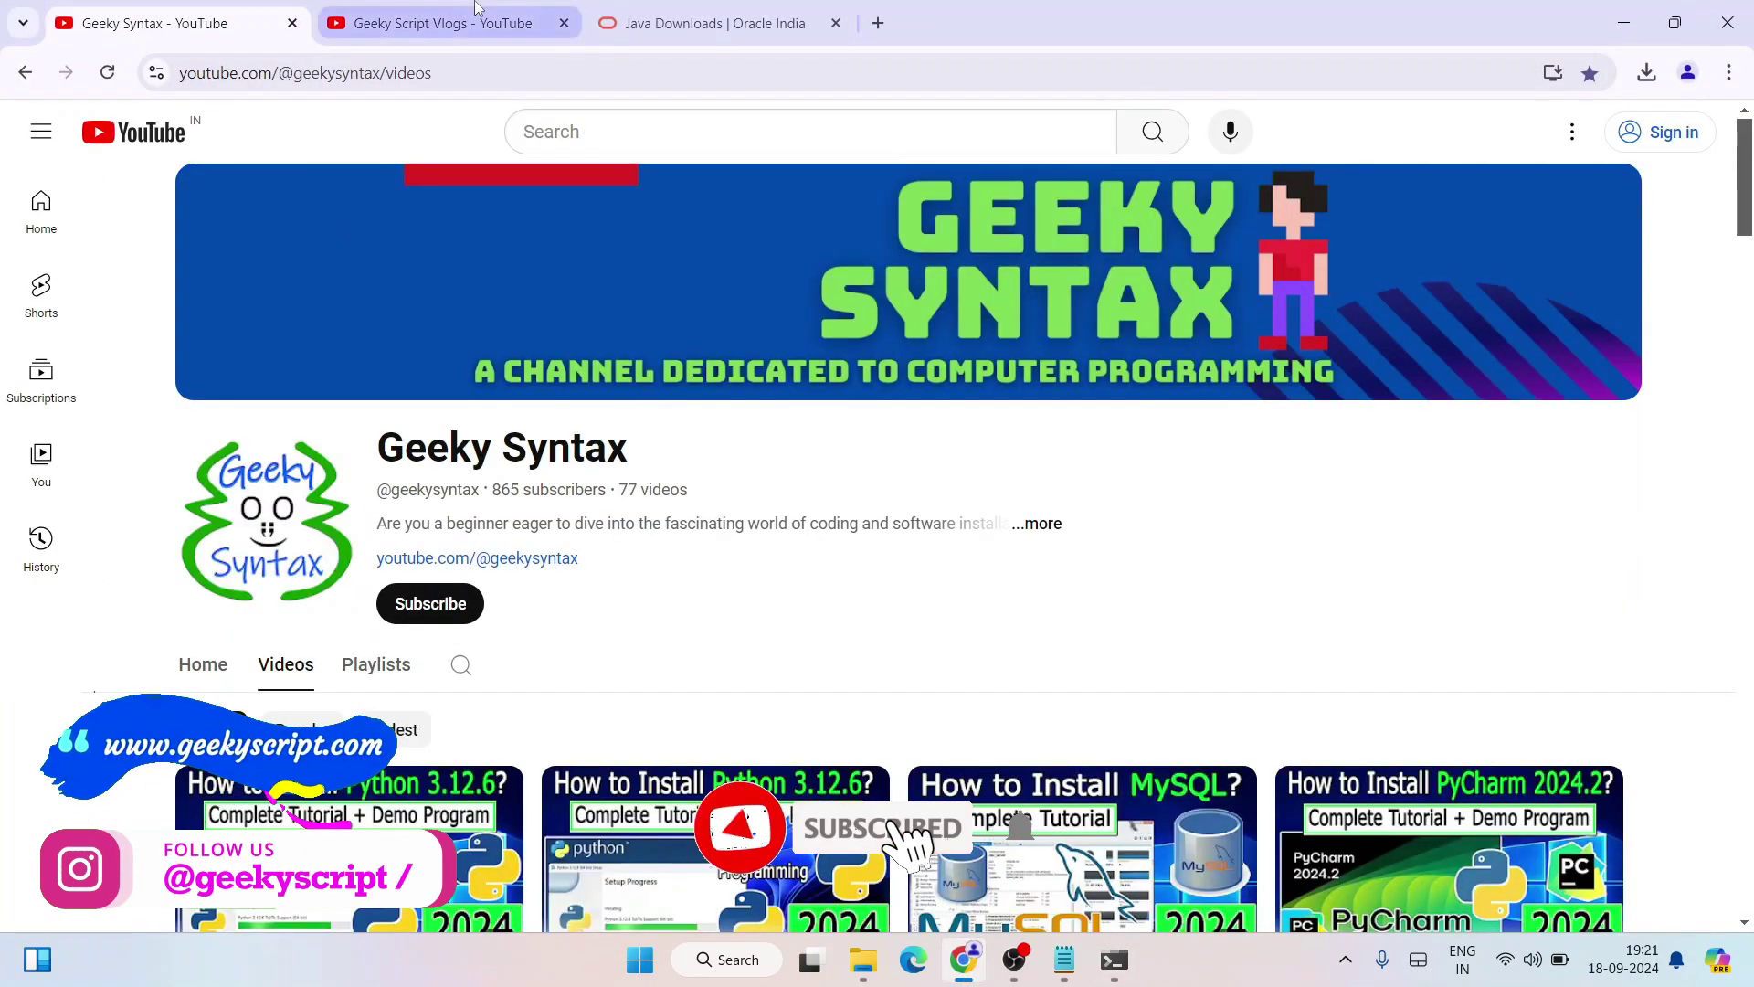
click(438, 22)
drag(411, 449, 944, 462)
click(896, 505)
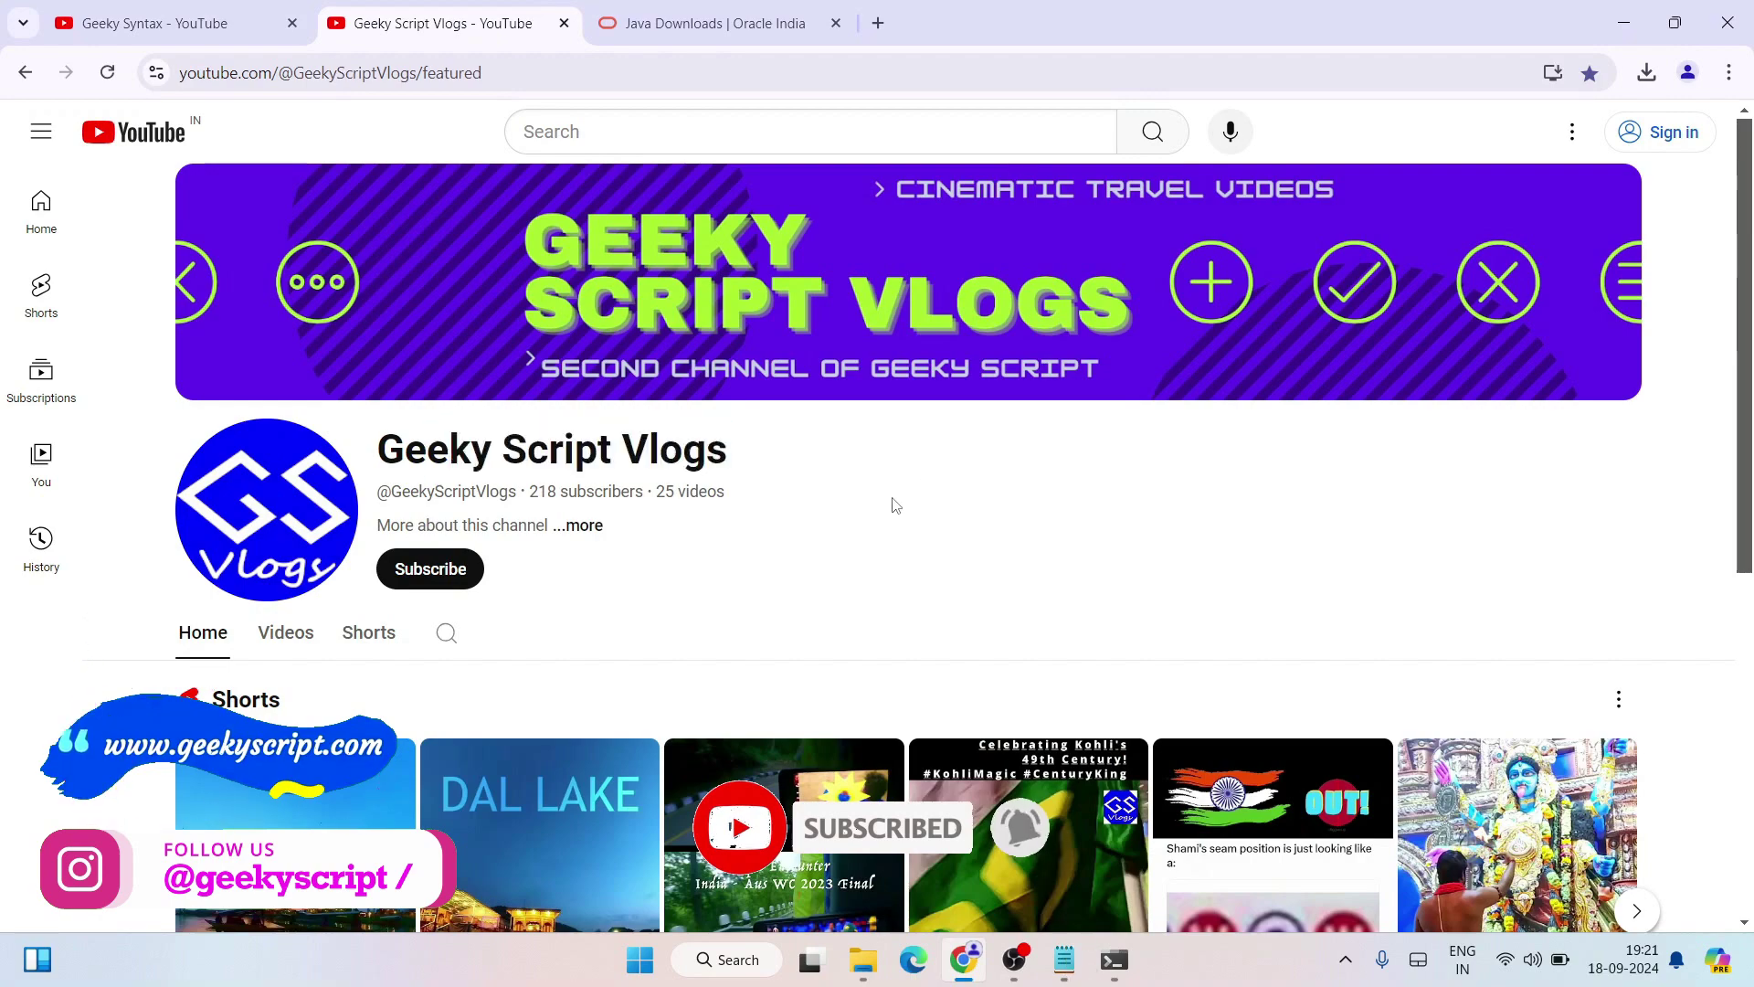
click(1623, 23)
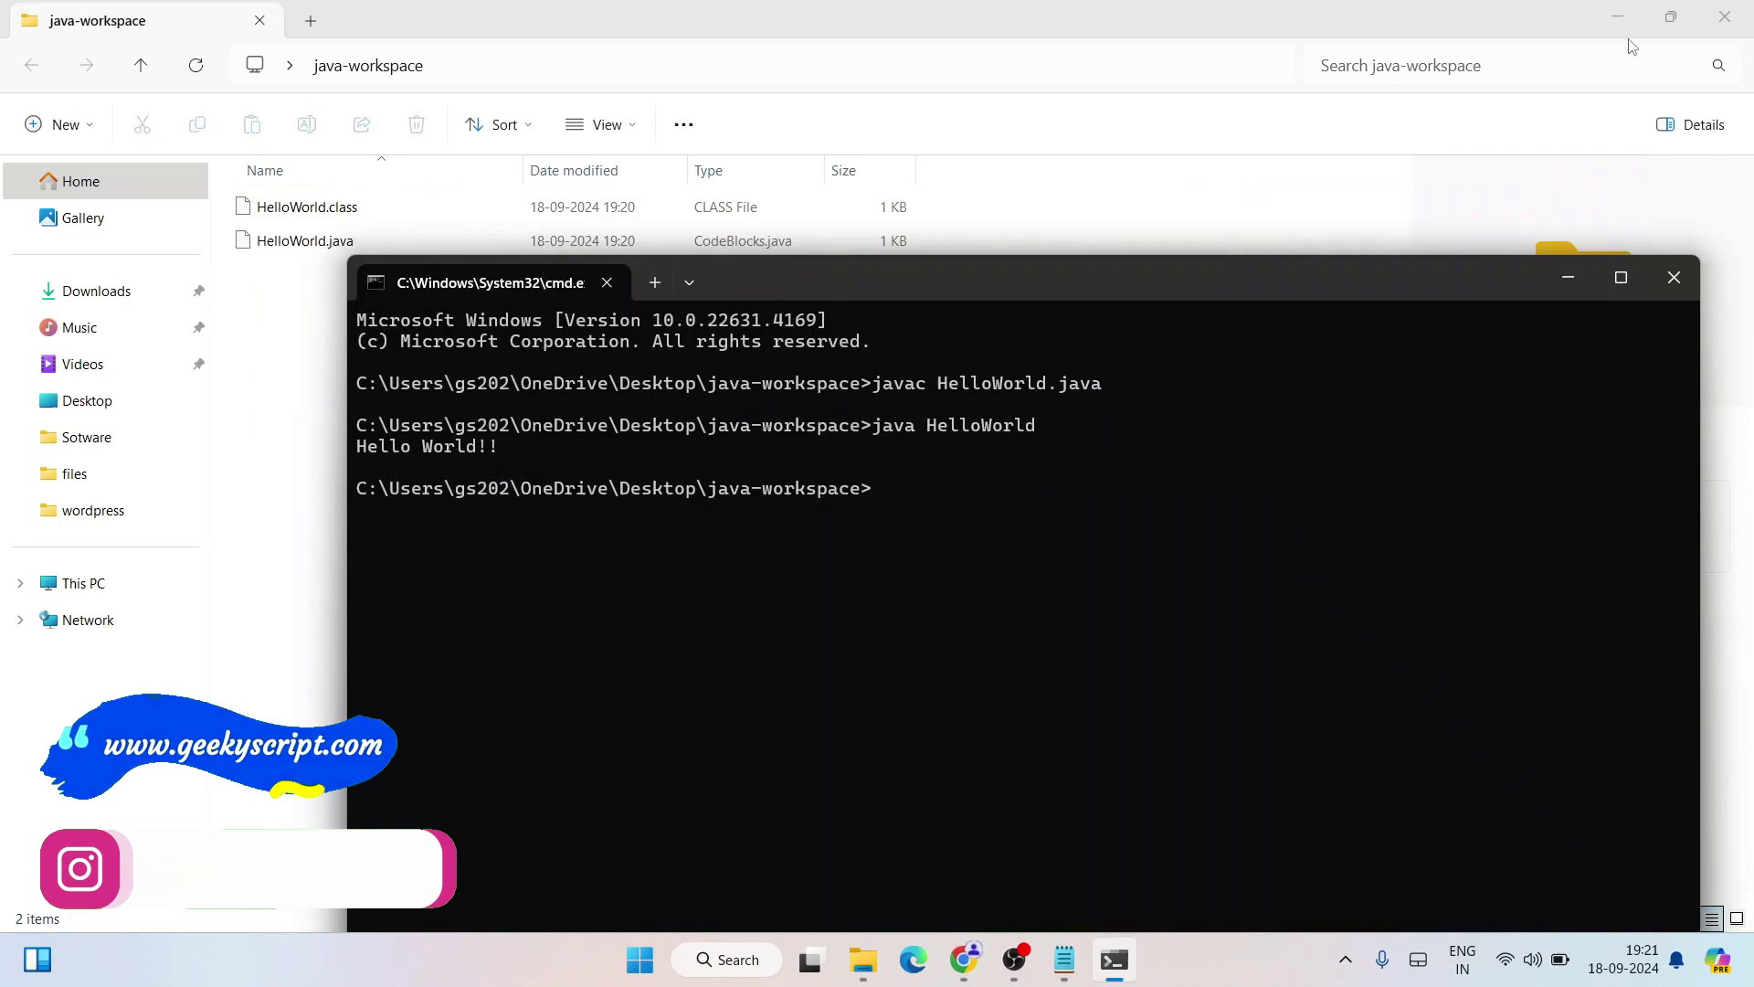